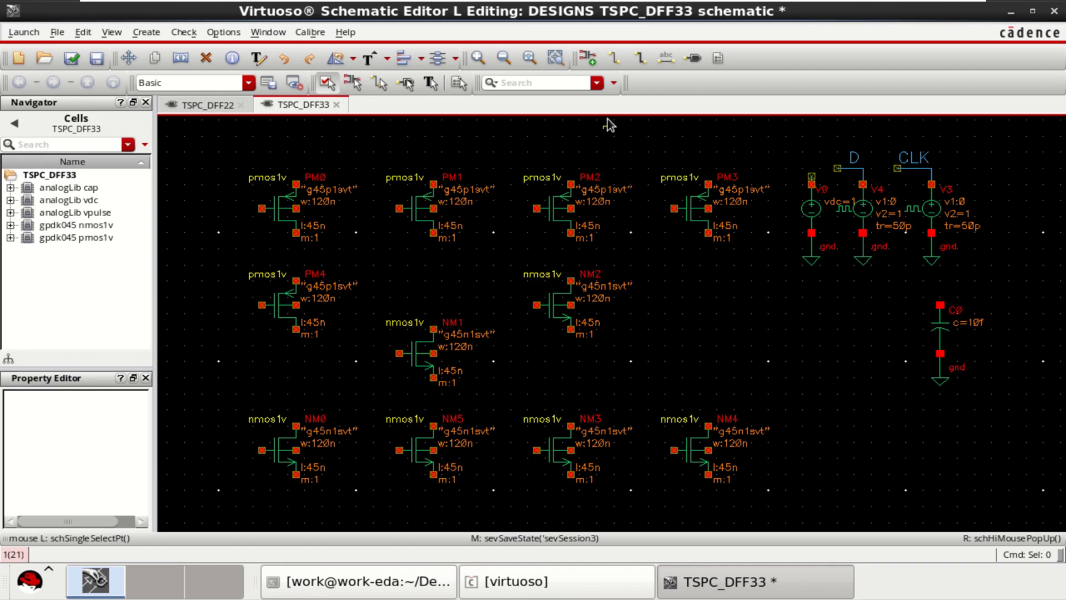
Wire PM0's gate to NM0's gate around the outer side, and connect PM0's drain to PM4's source.
left_click(615, 58)
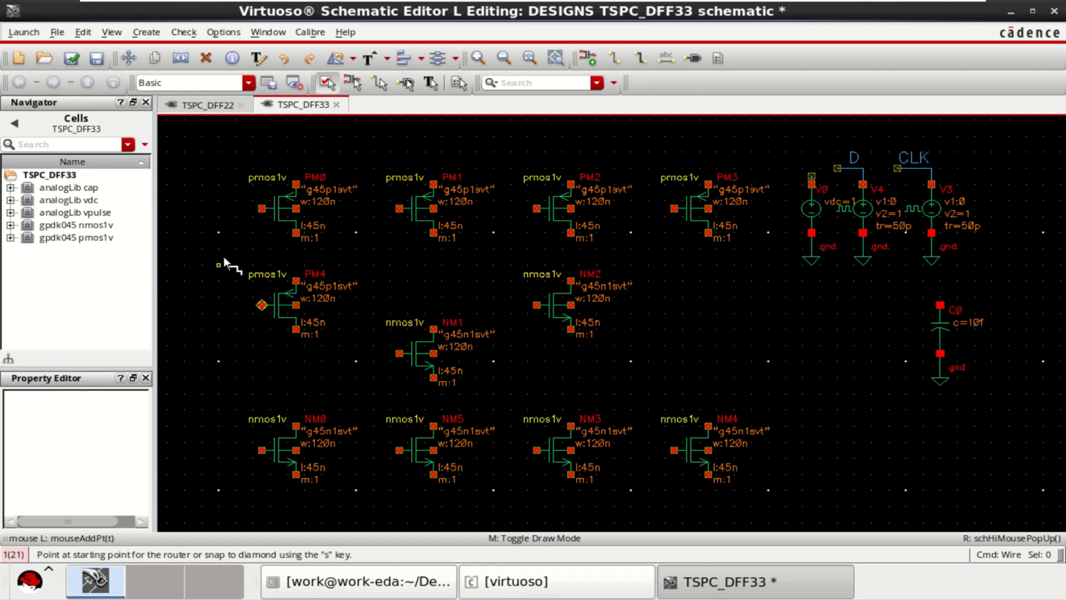
left_click(254, 208)
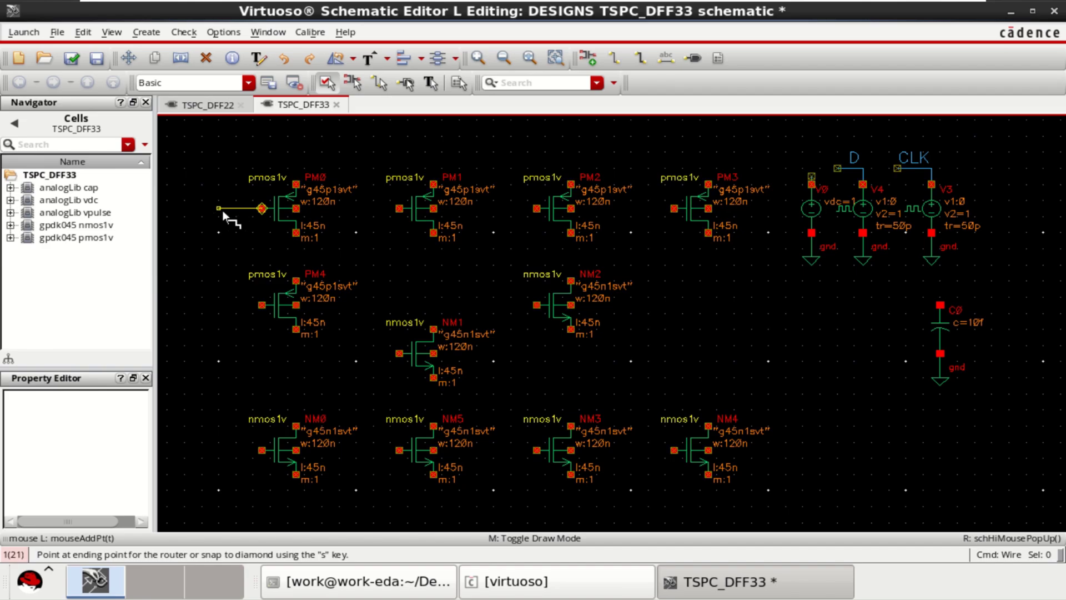
left_click(262, 450)
left_click(296, 232)
left_click(296, 281)
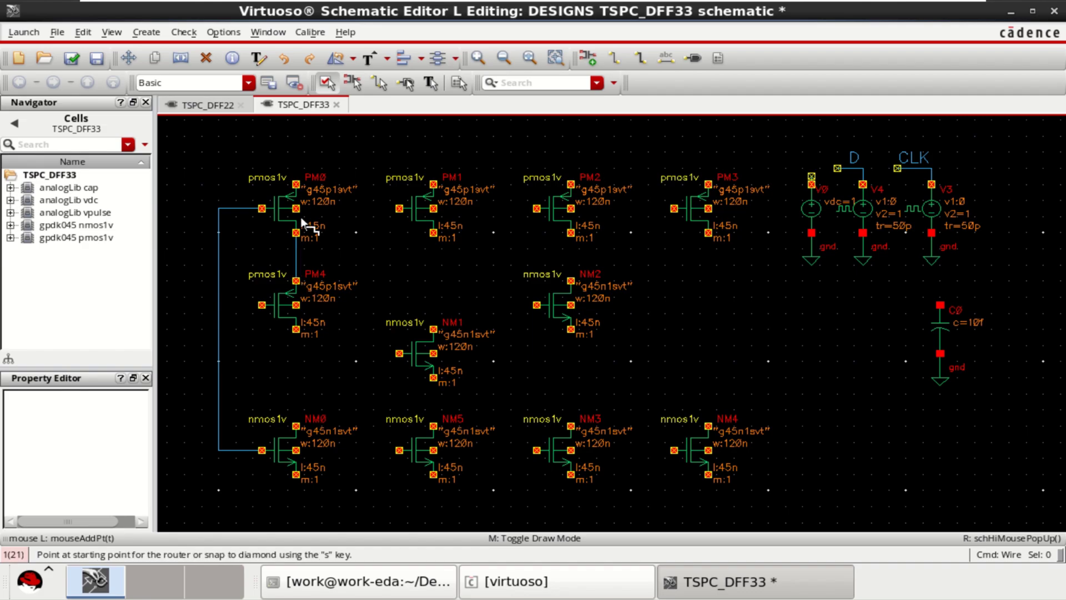
Wire the sources of PM0, PM1, PM2 and PM3 to a common supply rail, and connect PM1's drain to NM1's drain.
left_click(296, 184)
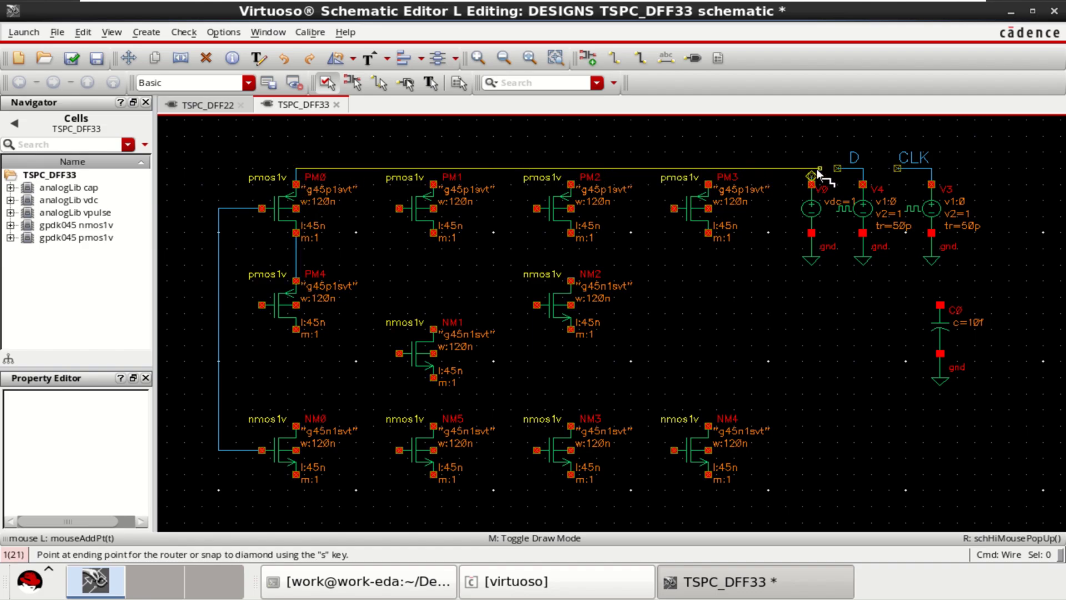
left_click(709, 177)
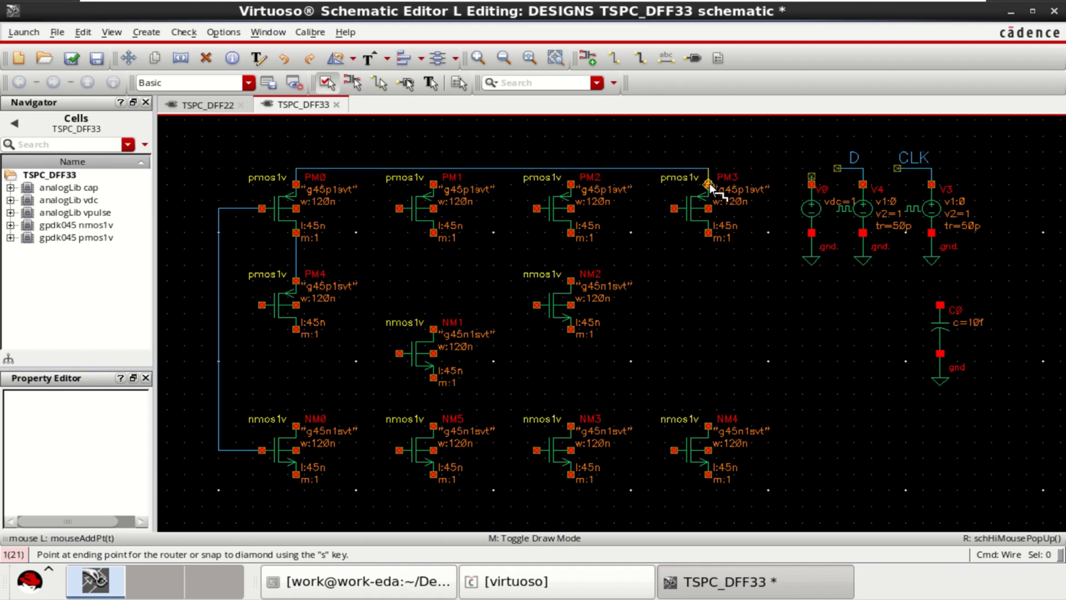
left_click(433, 184)
left_click(433, 167)
left_click(570, 184)
left_click(570, 168)
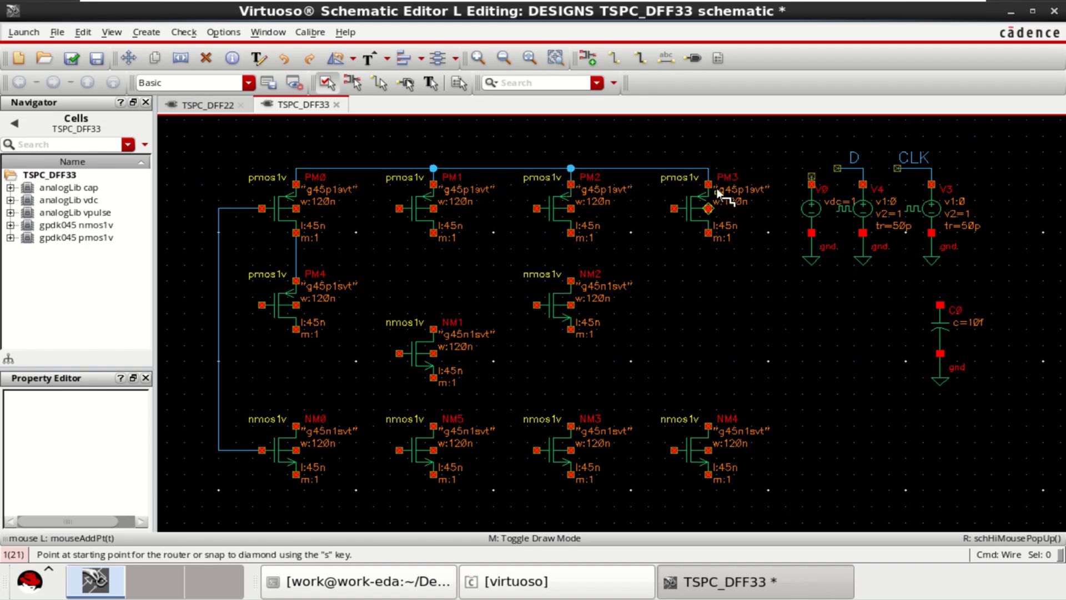
left_click(434, 232)
left_click(435, 329)
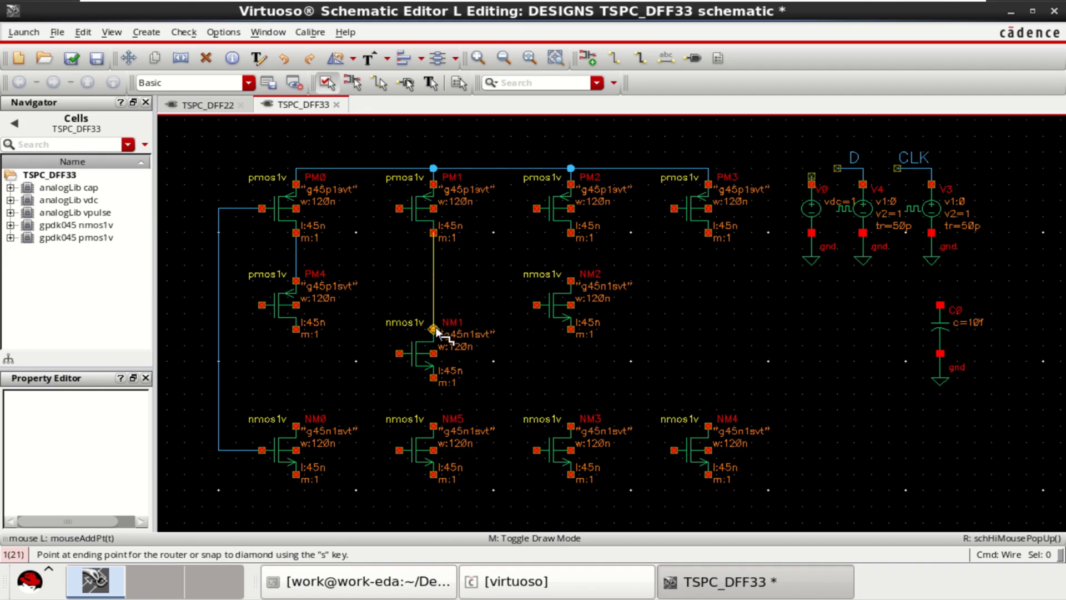
Connect the body terminals of PM1, PM0, PM2 and PM3 to the supply rail above them.
left_click(441, 209)
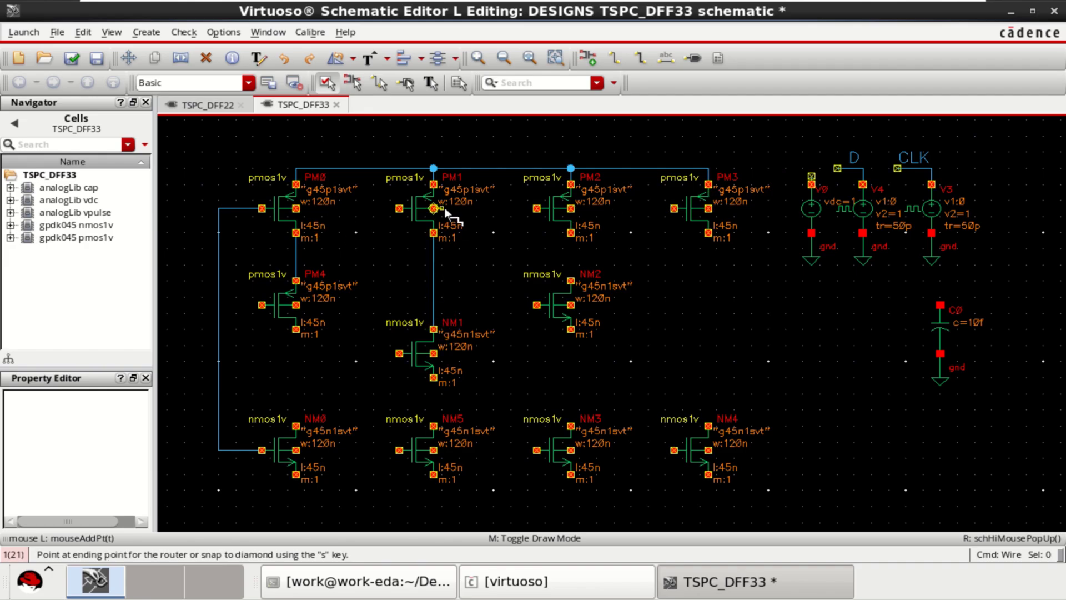
left_click(450, 167)
left_click(296, 208)
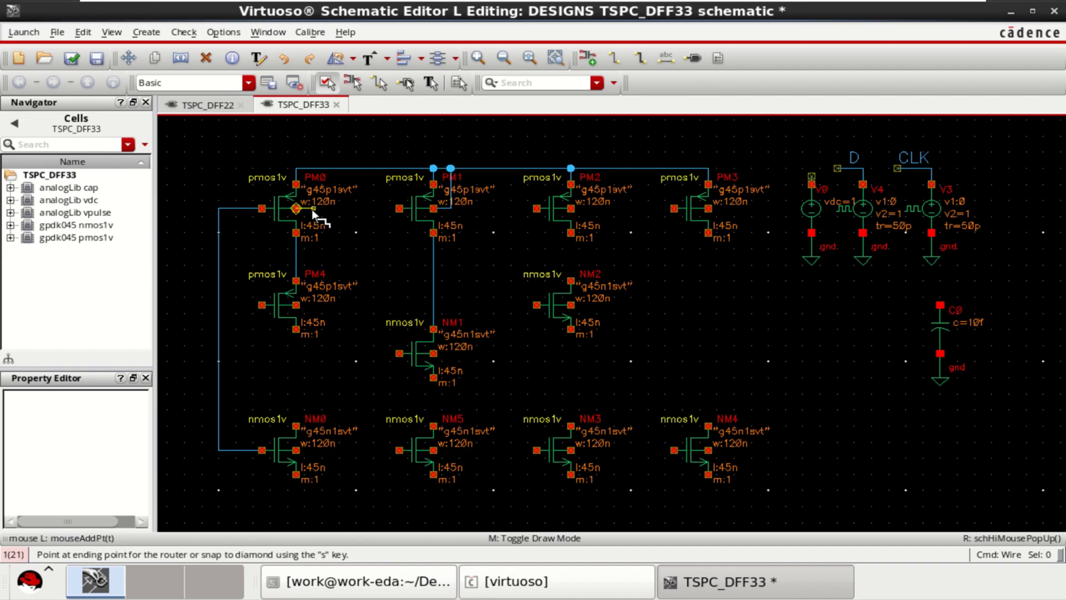
left_click(313, 168)
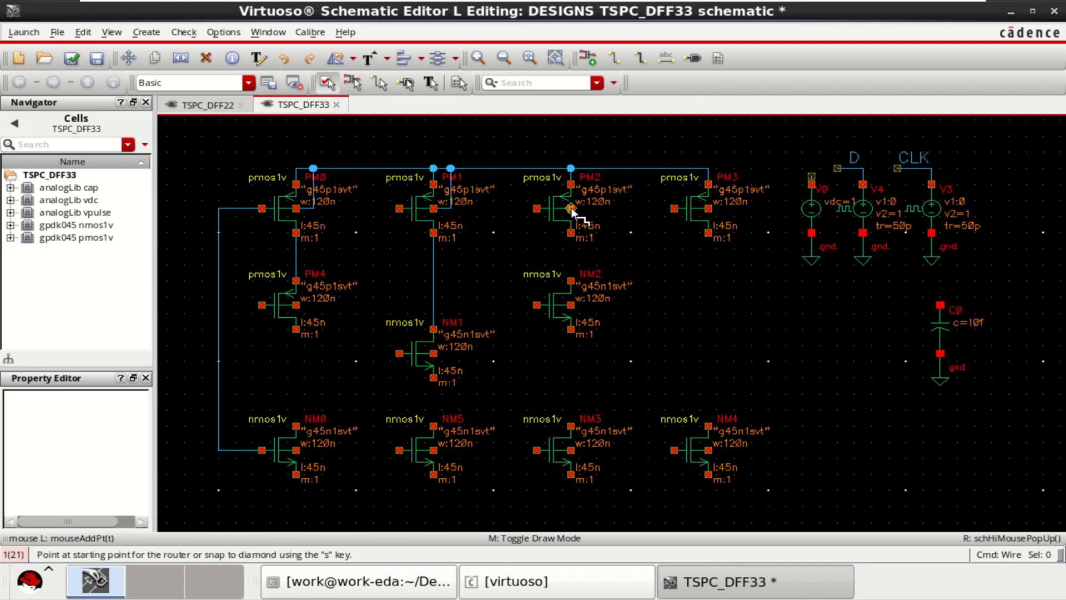
left_click(588, 210)
left_click(588, 168)
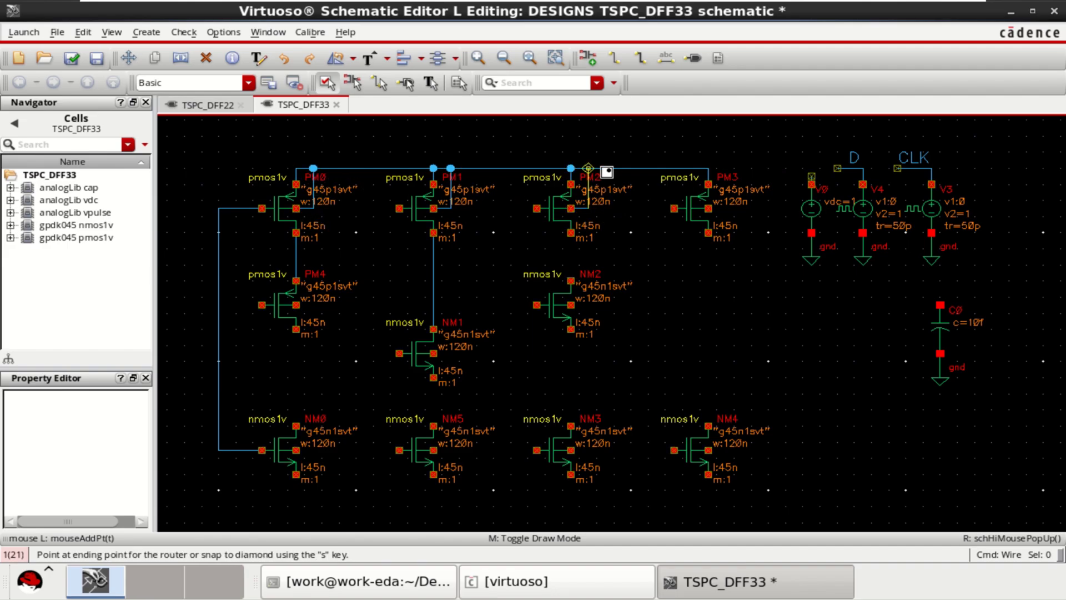
left_click(708, 209)
left_click(708, 167)
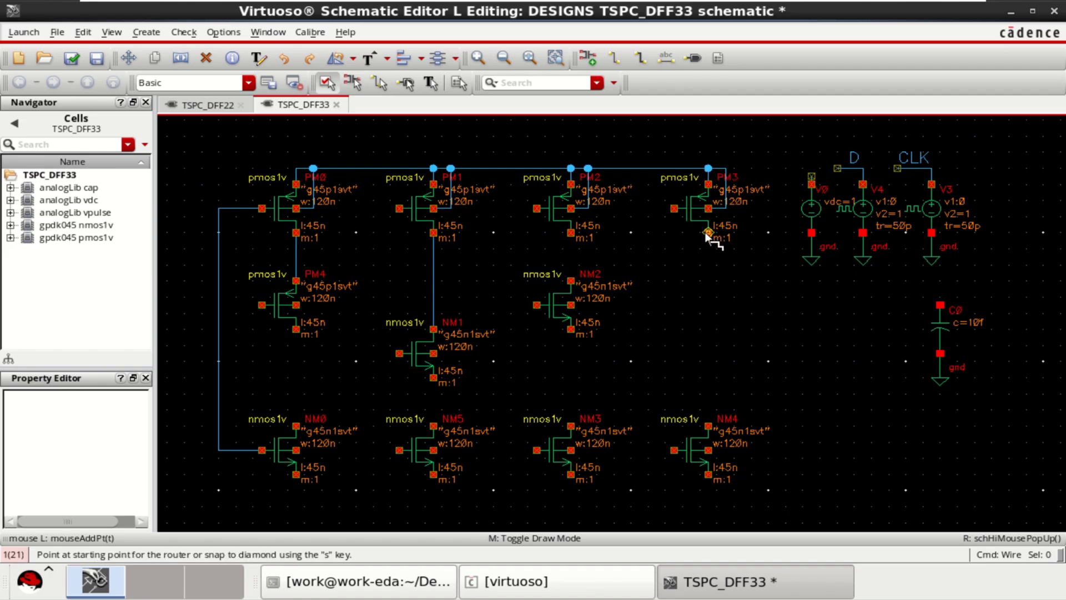
Wire PM3's drain to NM4's drain and PM2's drain to NM2's drain.
left_click(709, 233)
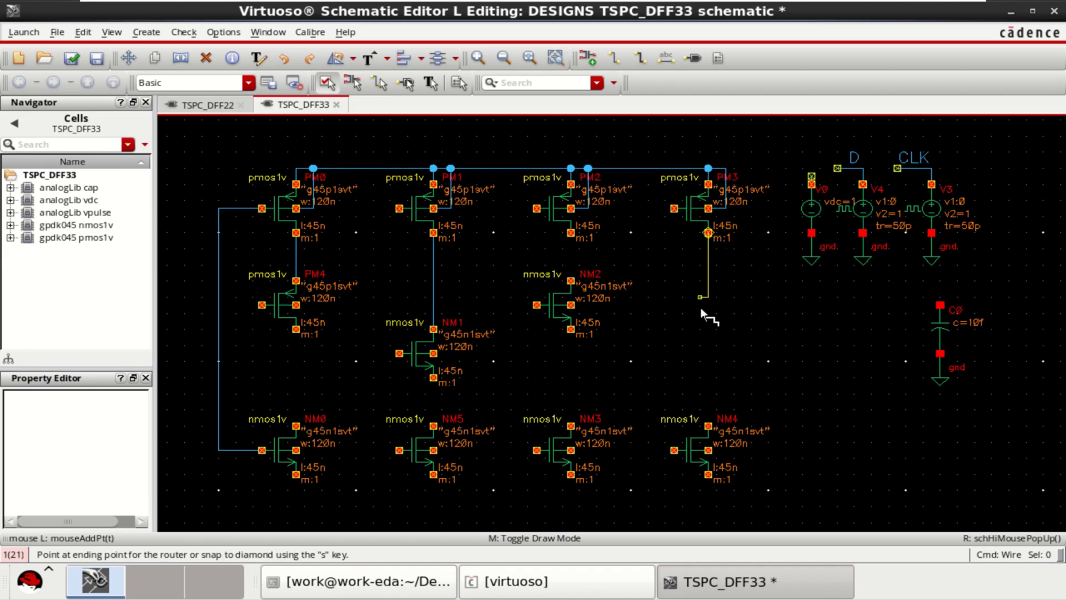
left_click(708, 424)
left_click(571, 233)
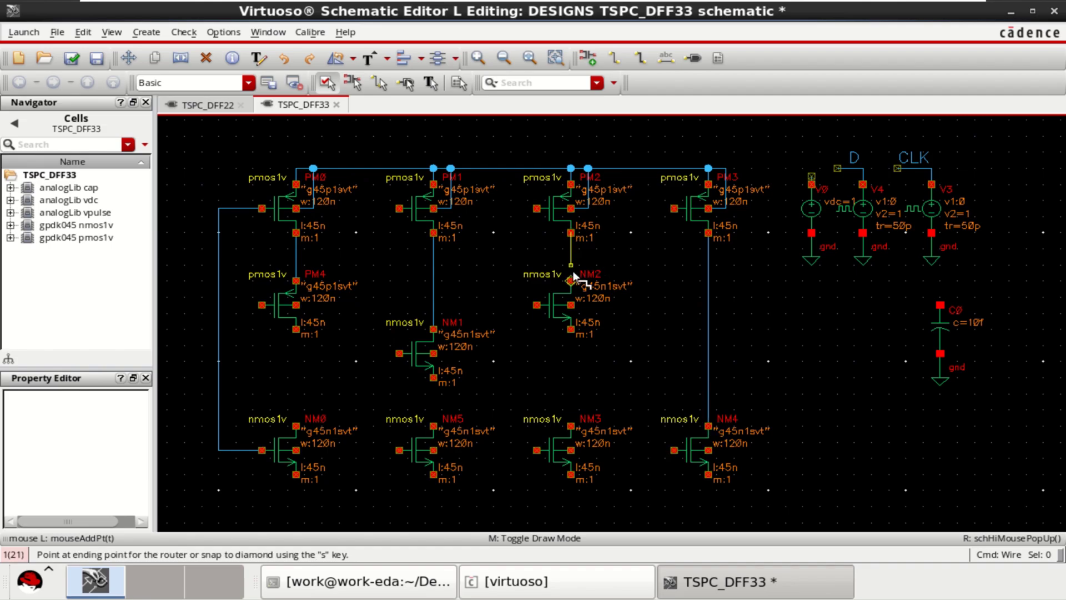
left_click(571, 281)
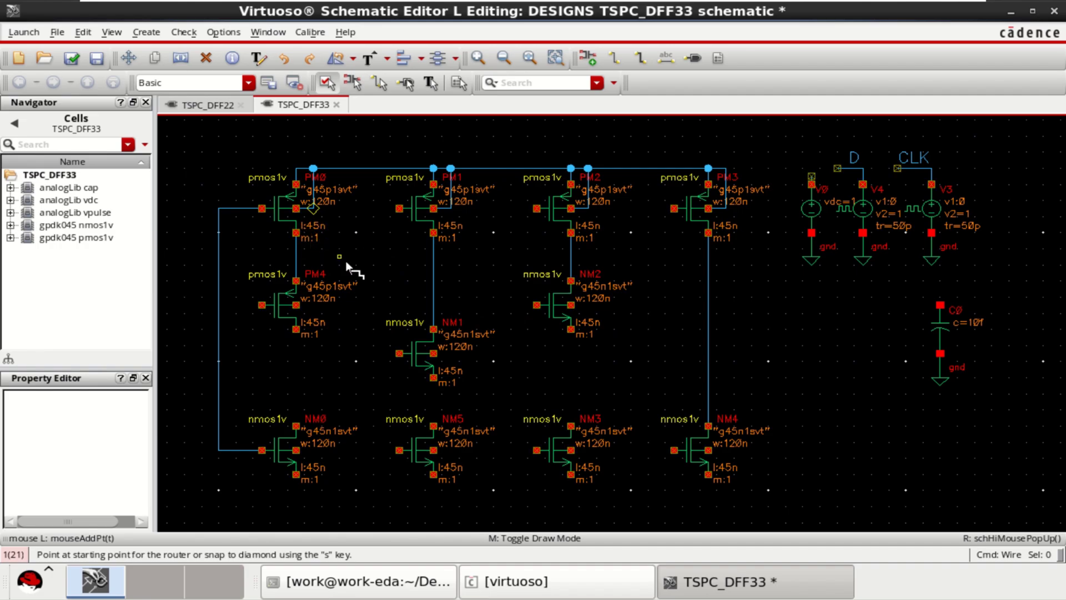
Wire PM4's body to PM0's body connection, and connect PM4's drain to NM0's drain.
left_click(298, 313)
left_click(317, 226)
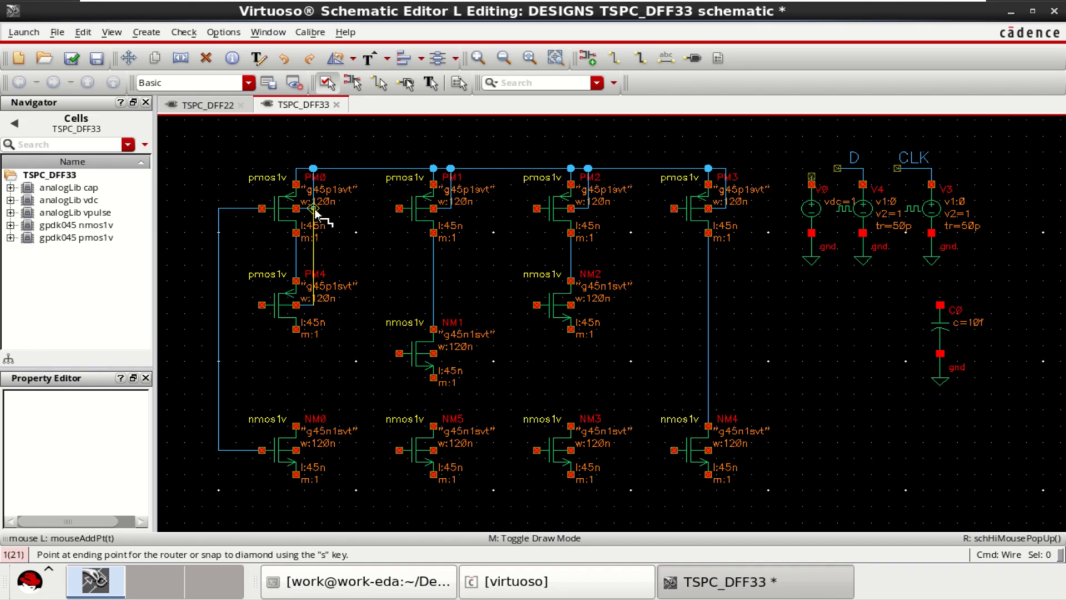
left_click(296, 329)
left_click(295, 426)
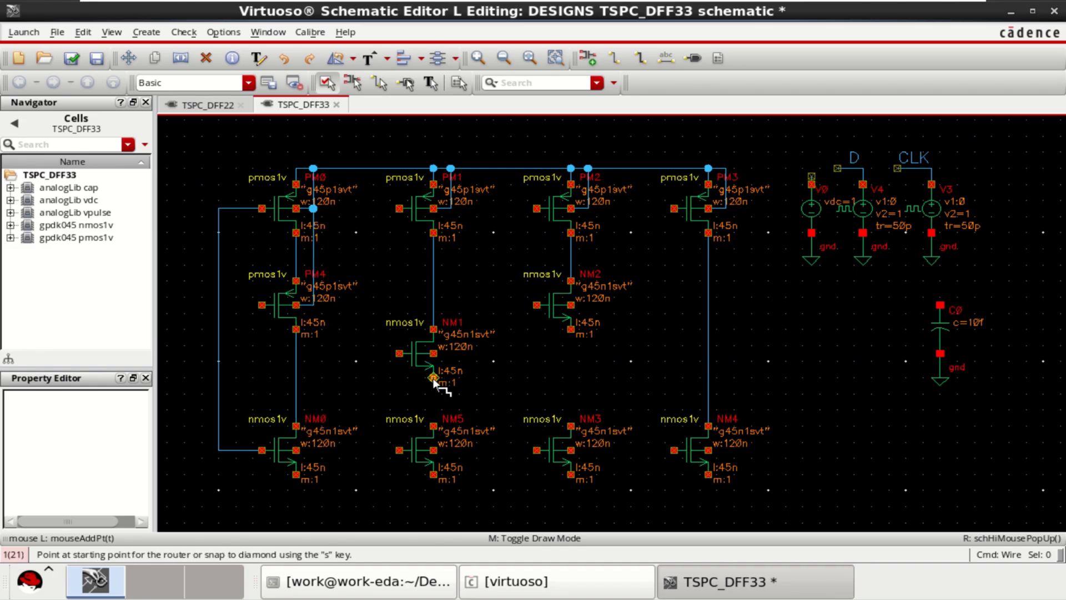
Wire NM1's source to NM5's drain, and join the body terminals of NM1 and NM5.
left_click(434, 378)
left_click(433, 426)
left_click(433, 353)
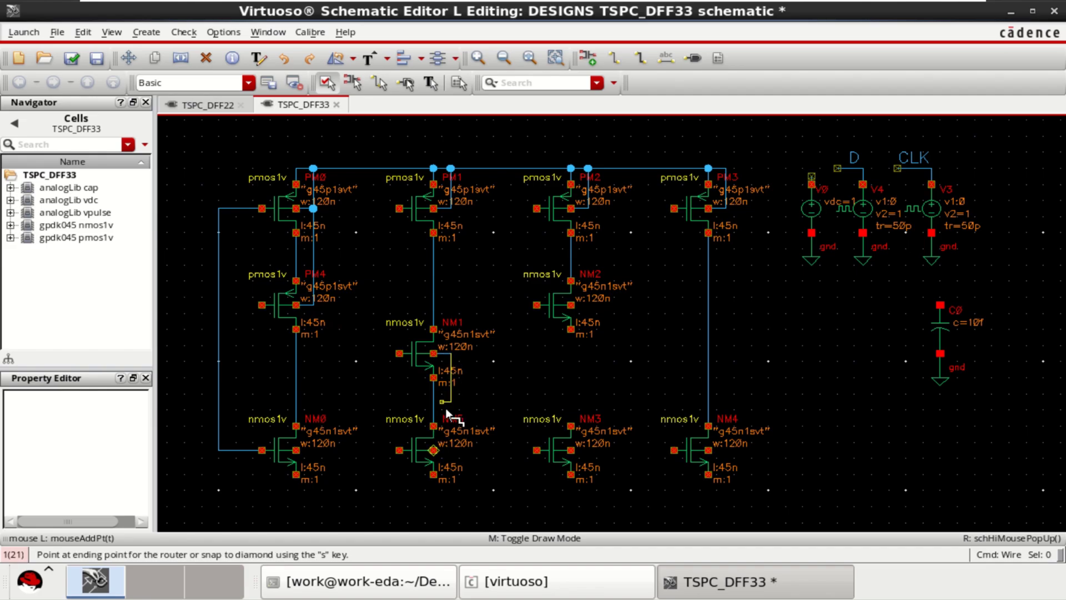
left_click(439, 450)
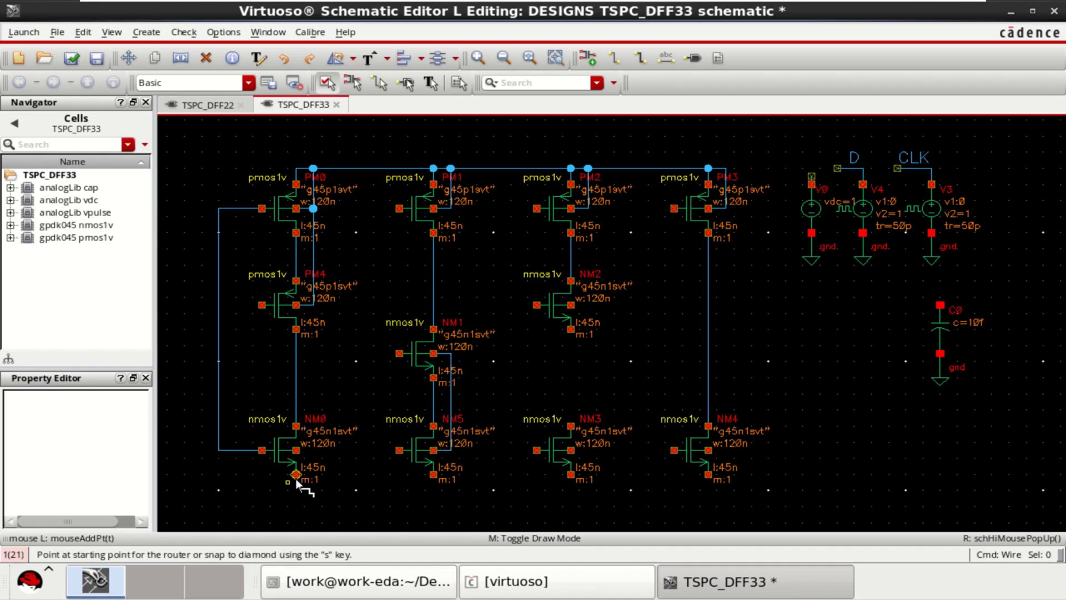
Draw a ground rail from NM0's source to NM4's source and connect NM4's body to it.
left_click(296, 475)
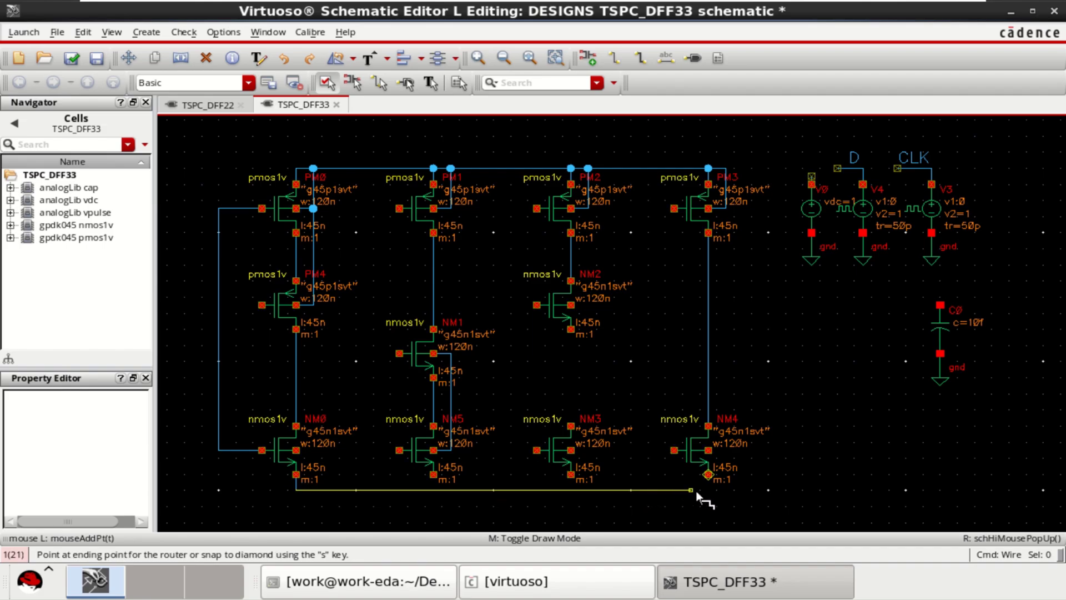
left_click(709, 491)
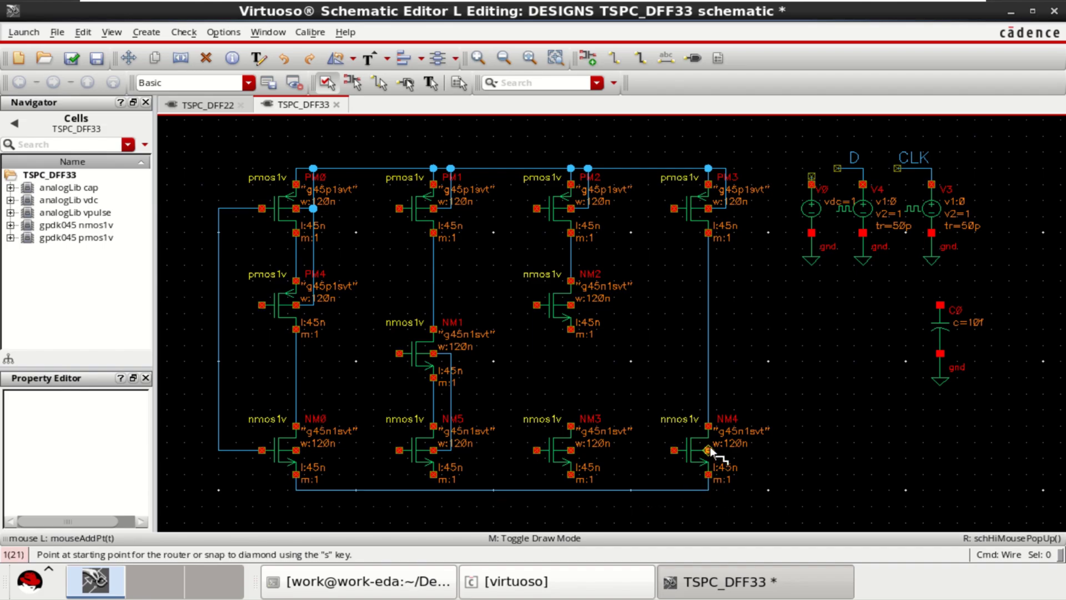
left_click(708, 450)
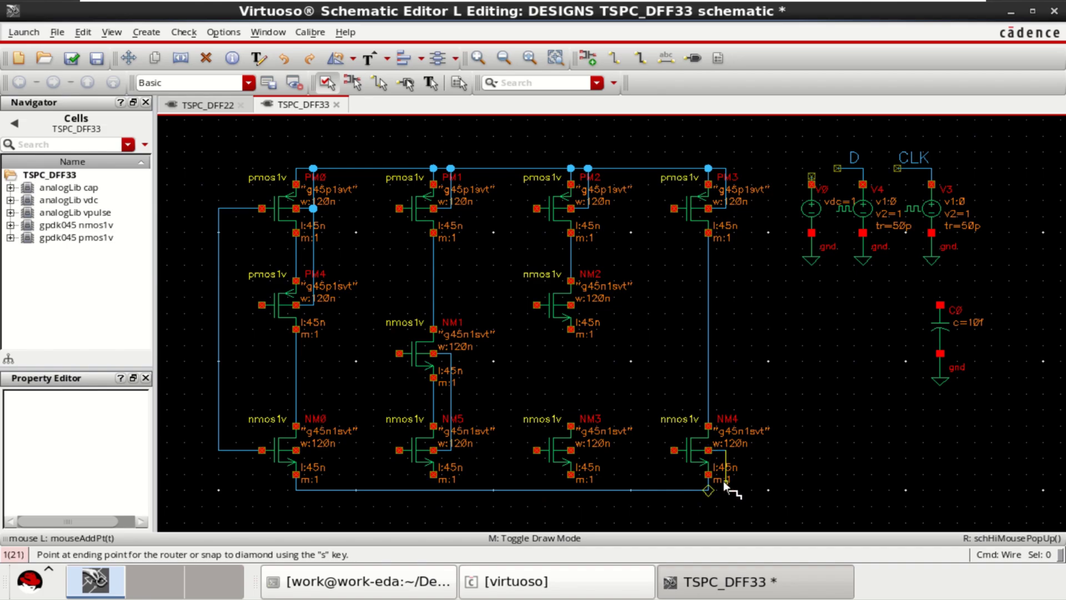
left_click(709, 490)
Wire NM3's drain to NM2's source, and connect NM2's body down to the ground rail.
left_click(571, 426)
left_click(570, 329)
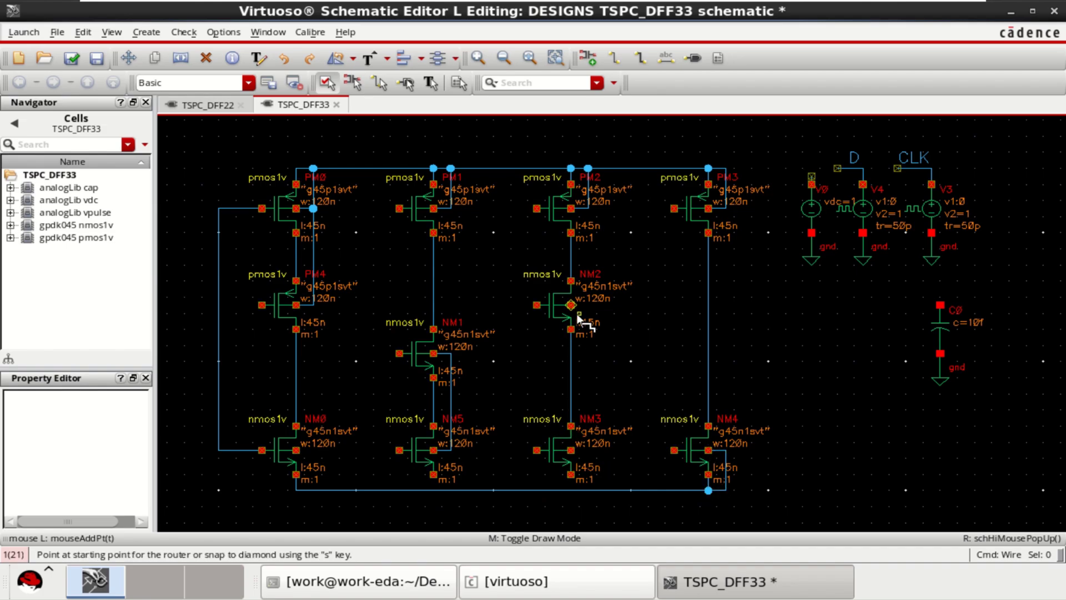
left_click(586, 305)
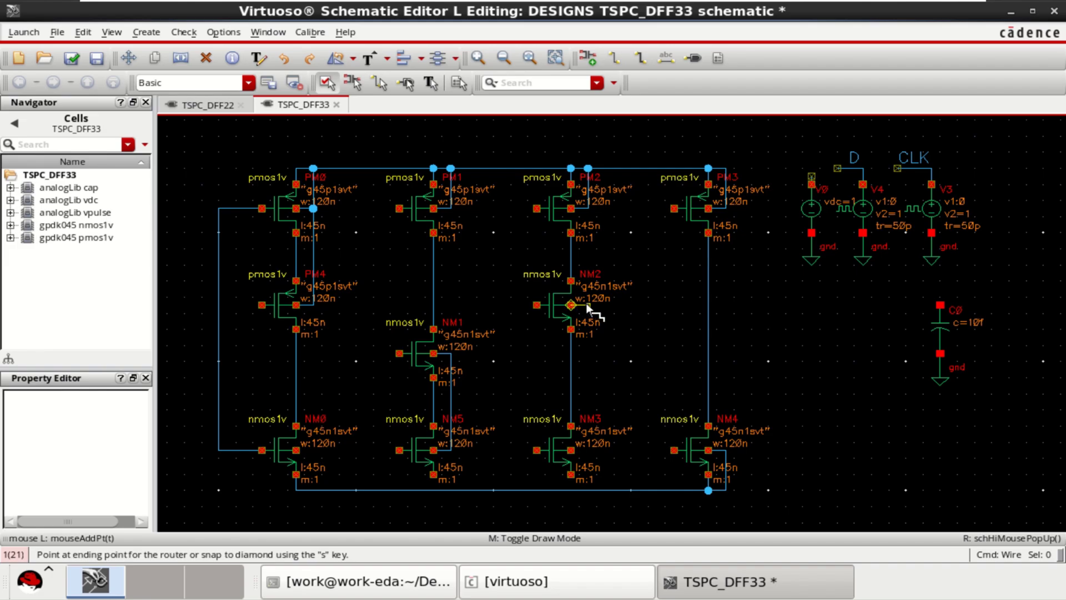
left_click(586, 488)
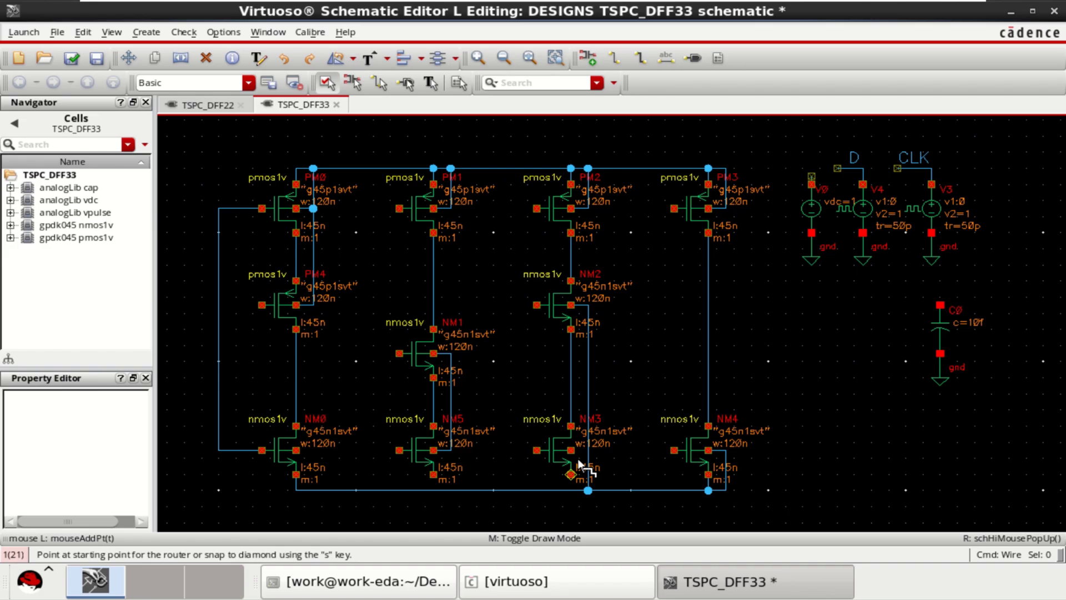
Connect NM3's body to the NM2 body wire, and wire the sources of NM3 and NM5 to the ground rail.
left_click(571, 451)
left_click(572, 474)
left_click(571, 475)
left_click(571, 486)
left_click(433, 474)
left_click(433, 488)
Draw an open wire stub outward from PM4's gate and label it CLK.
left_click(263, 306)
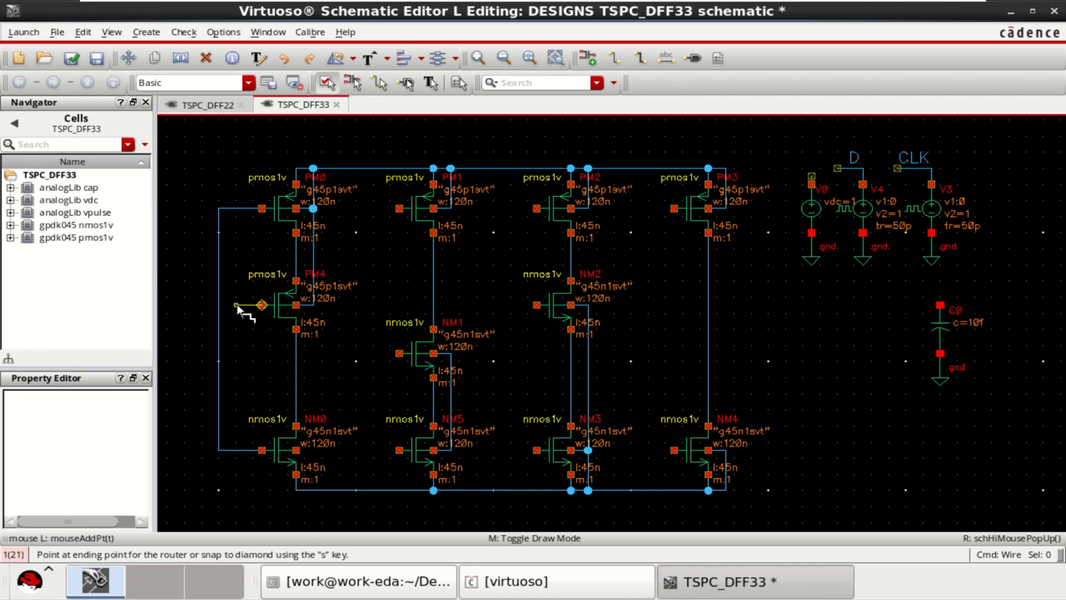
double_click(193, 304)
left_click(666, 59)
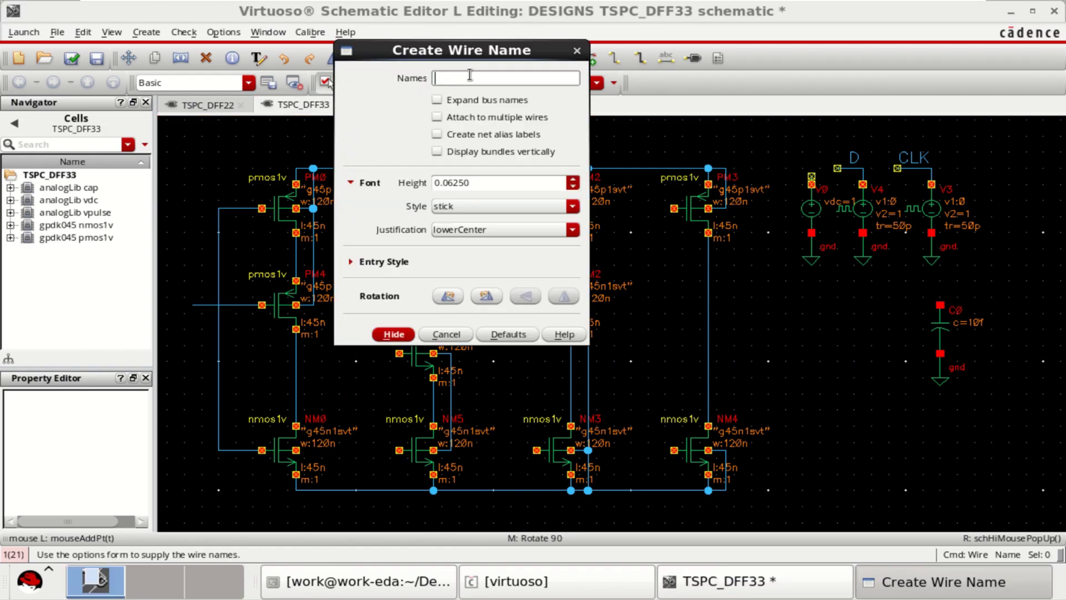
type("CLK")
left_click(401, 333)
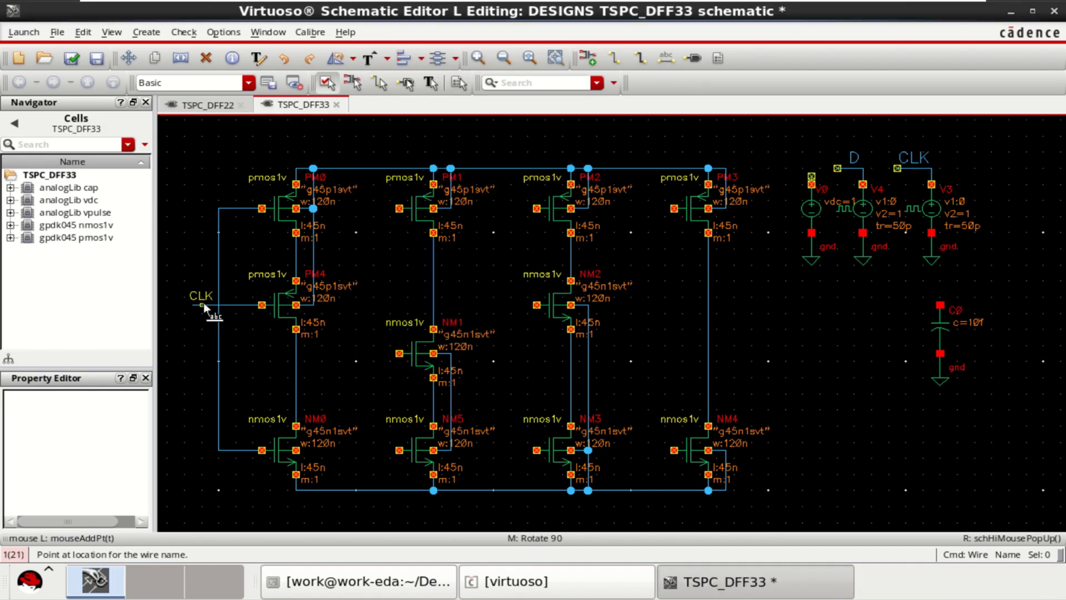
left_click(203, 303)
key("Escape")
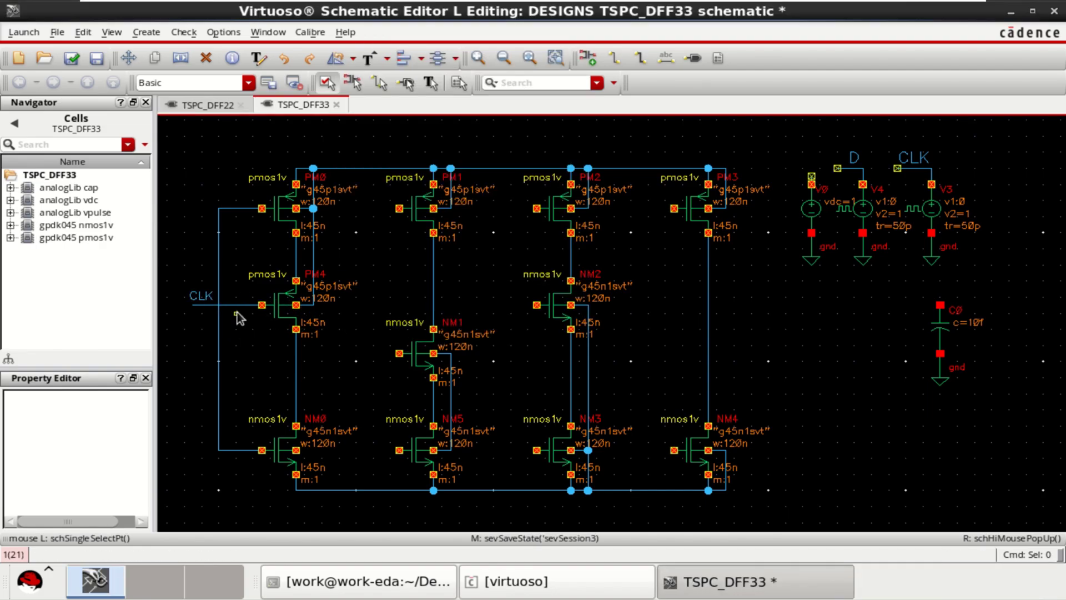
Stretch the vertical wire joining the PM0 and NM0 gates closer to the transistors, clear of the CLK label.
left_click(218, 278)
key("s")
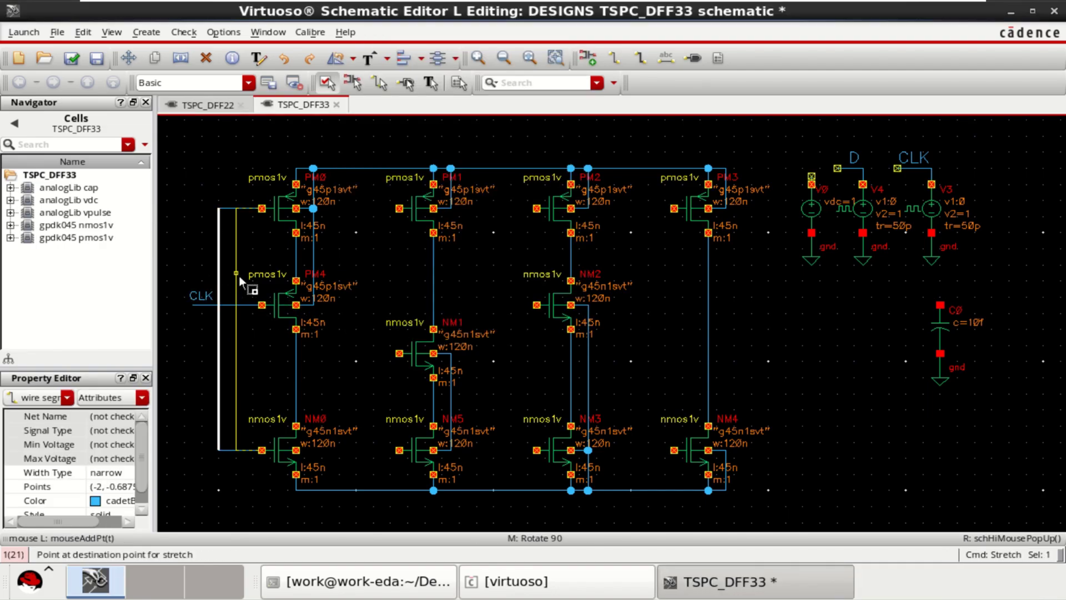
left_click(238, 276)
key("Escape")
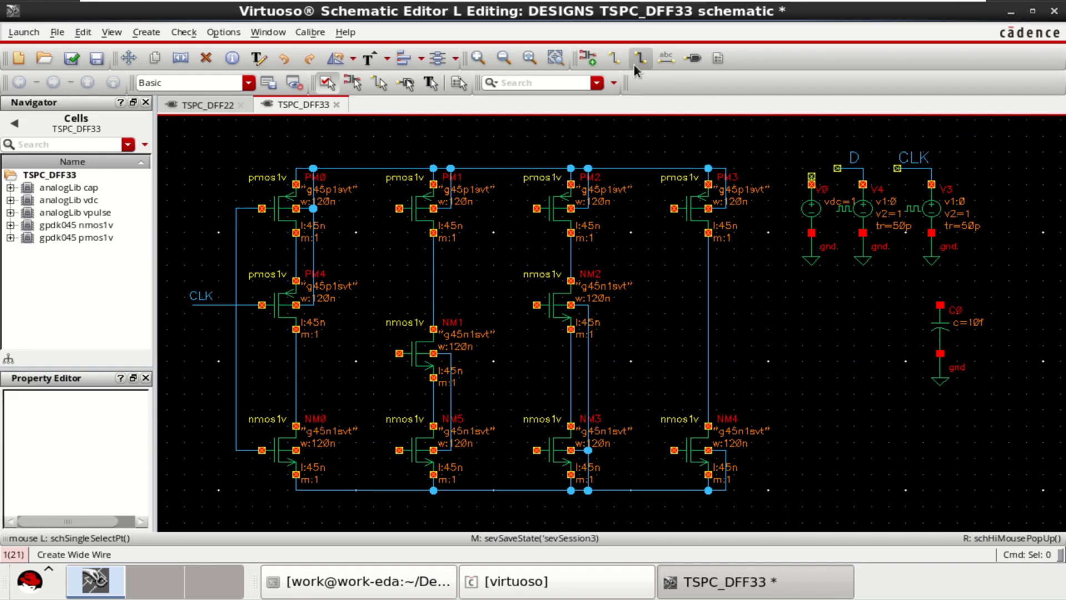
Draw short open wire stubs outward from the gates of PM1 and NM2.
left_click(614, 58)
left_click(399, 208)
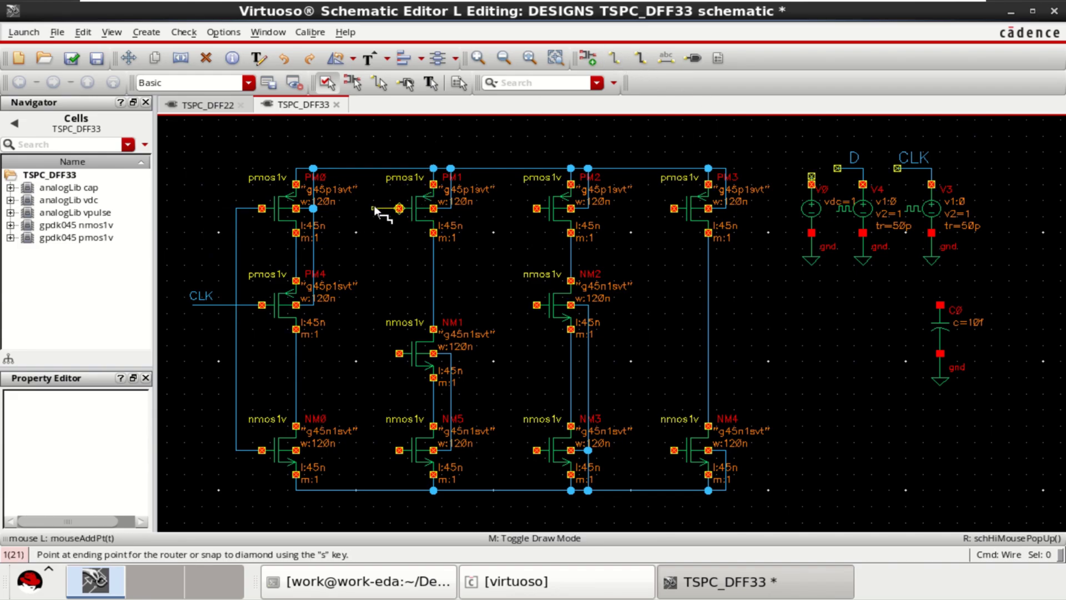
double_click(374, 207)
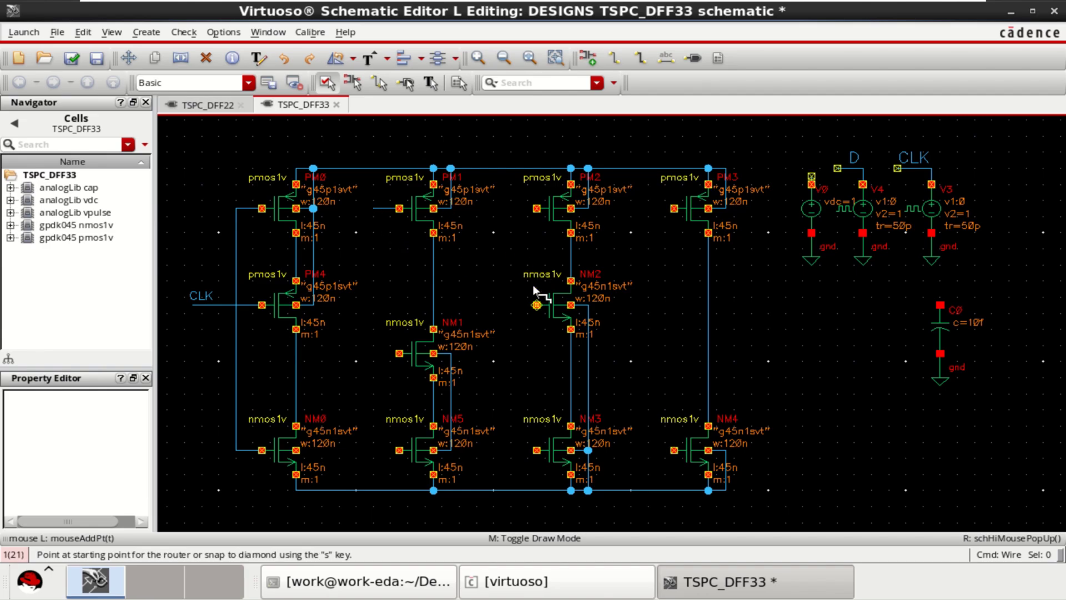
left_click(536, 305)
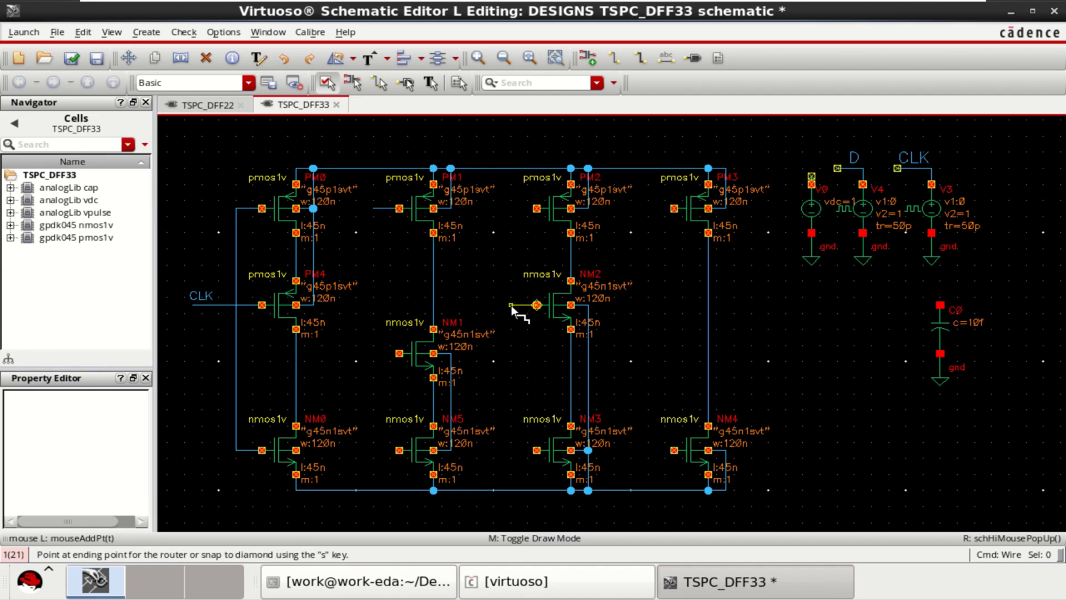
double_click(511, 304)
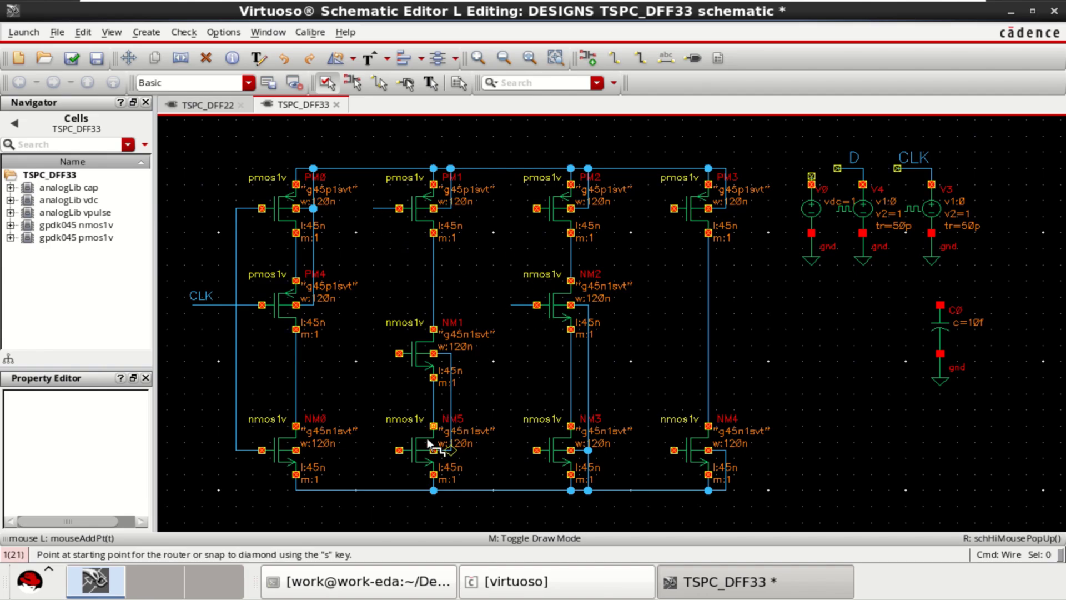
Draw an open wire stub outward from NM5's gate, and label the gate stubs of PM1, NM2 and NM5 CLK.
left_click(399, 450)
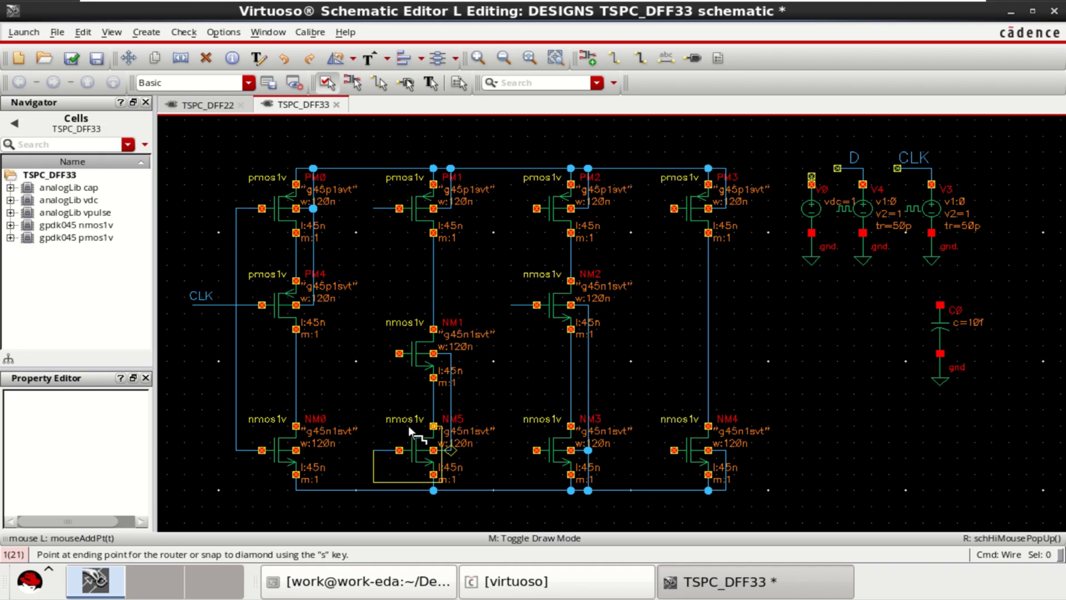
key("Escape")
left_click(666, 58)
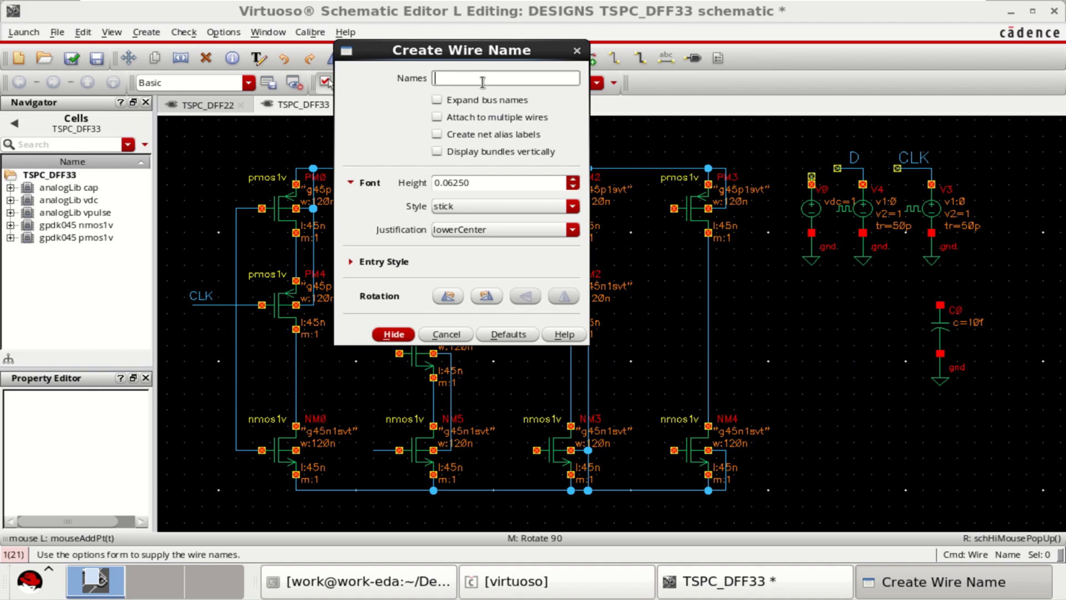
type("CLK CLK CLK CLK")
left_click(395, 334)
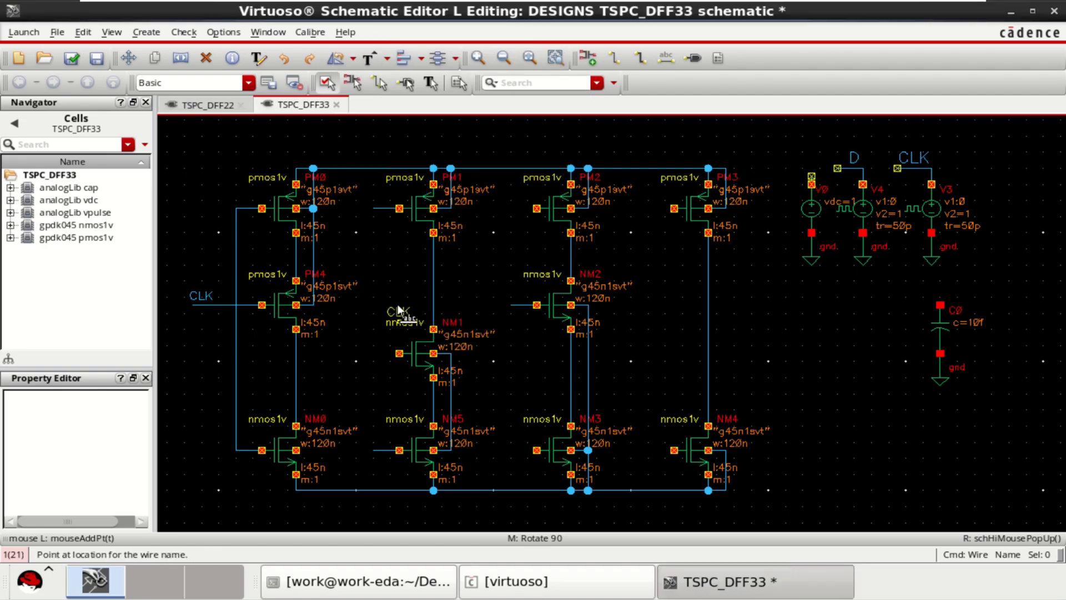
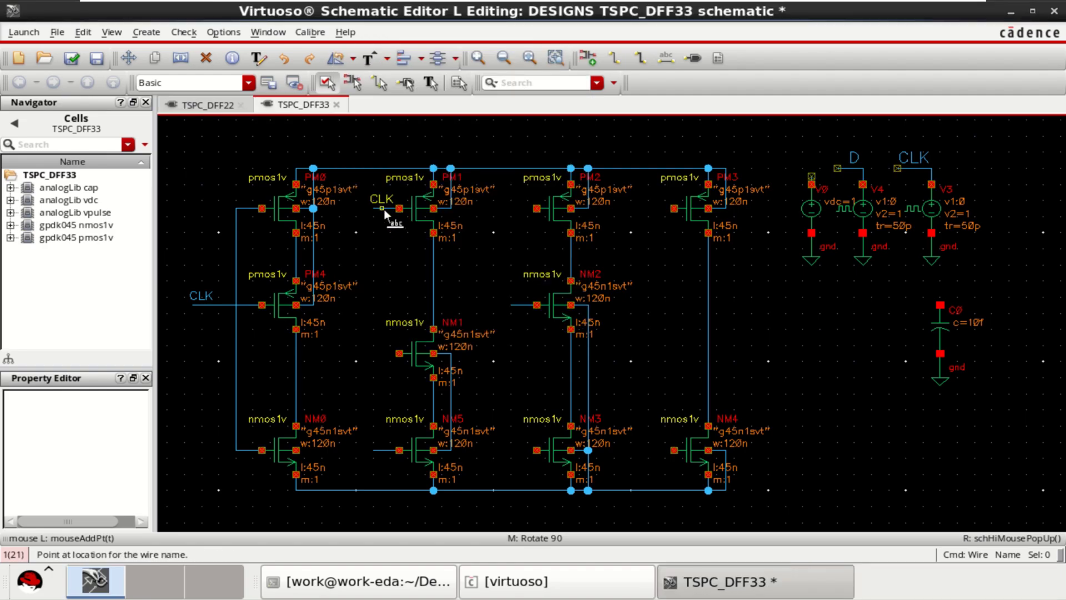
left_click(384, 209)
left_click(518, 304)
left_click(385, 450)
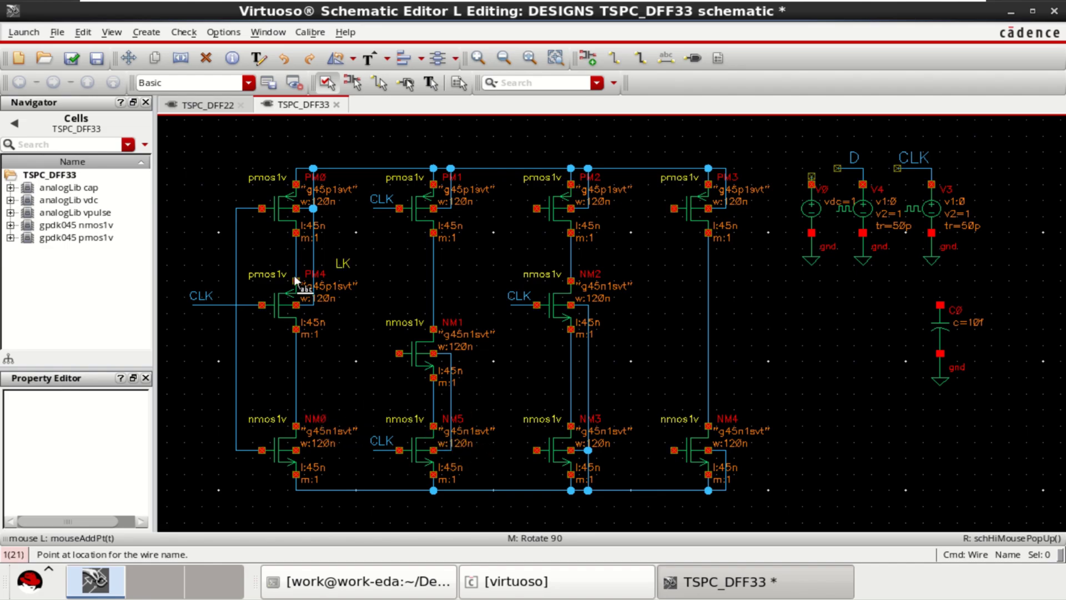
key("Escape")
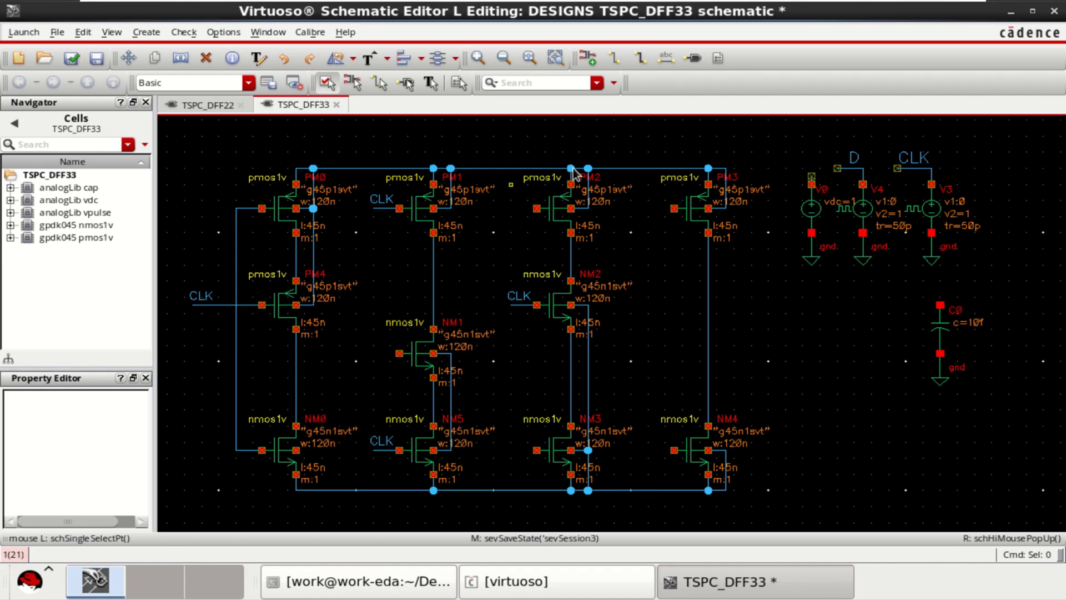
Wire NM1's gate to the vertical wire joining the drains of PM4 and NM0.
left_click(613, 61)
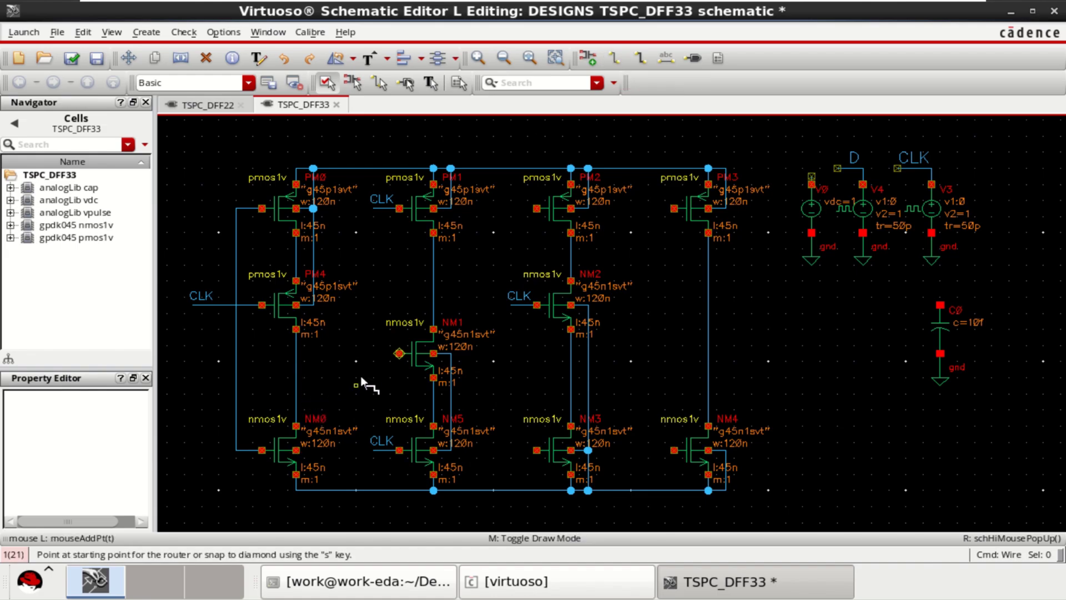
left_click(399, 353)
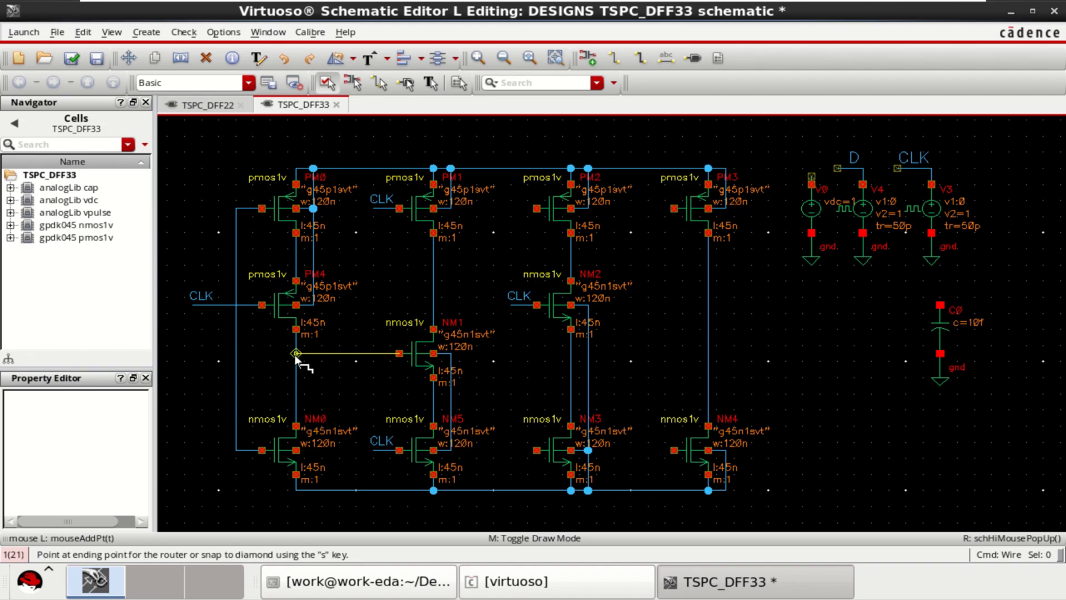
left_click(296, 354)
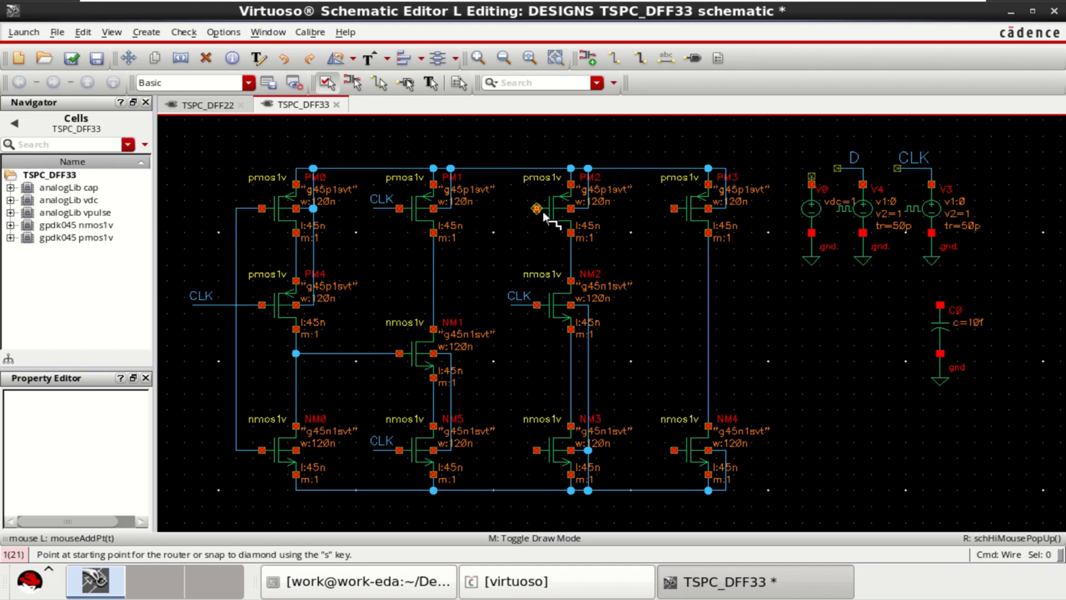
Wire the gates of PM2 and NM3 together, and connect that wire to the drain wire between PM1 and NM1.
left_click(523, 209)
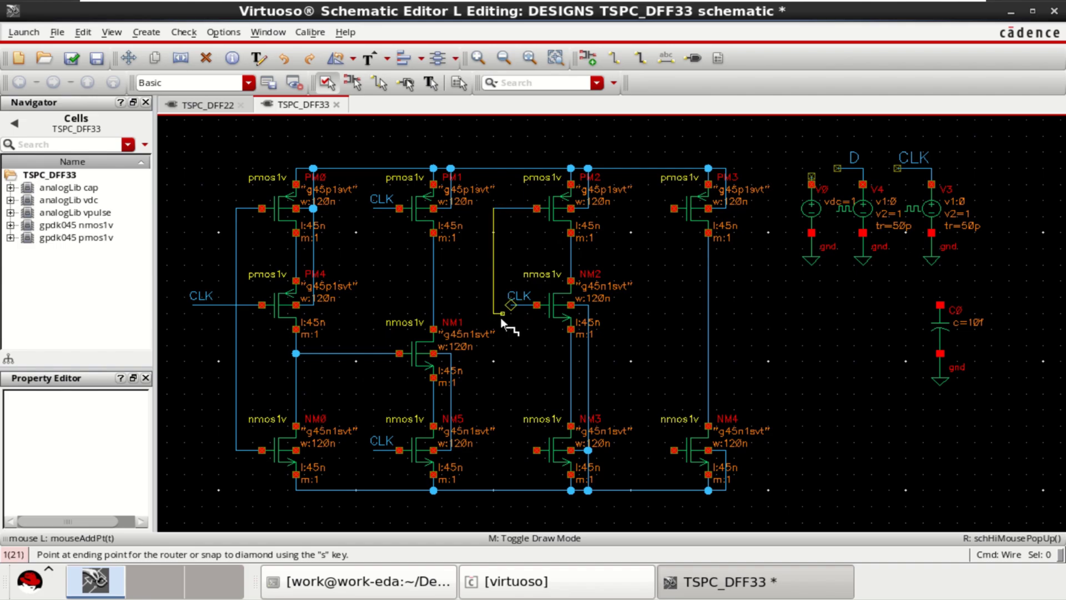
left_click(537, 449)
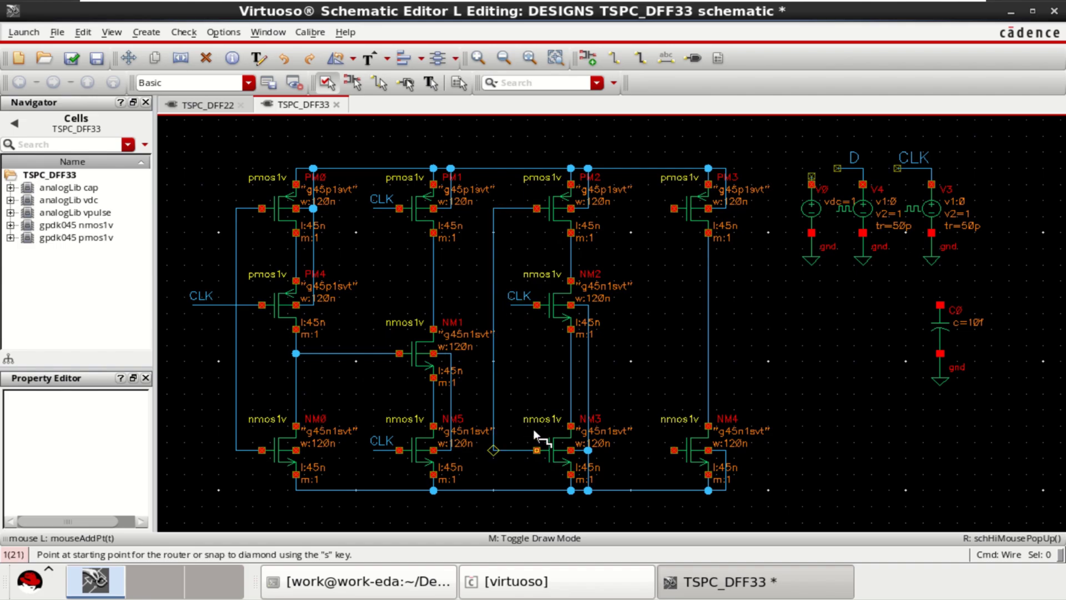
left_click(433, 288)
left_click(493, 289)
Wire the gates of PM3 and NM4 together, and connect that wire to the drain wire between PM2 and NM2.
left_click(673, 209)
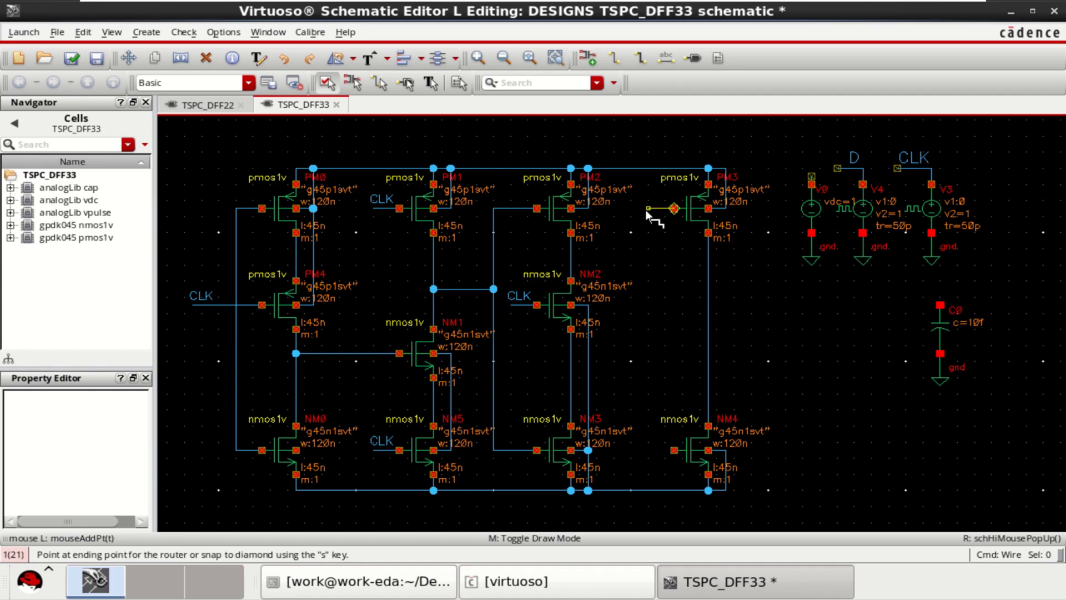
left_click(674, 452)
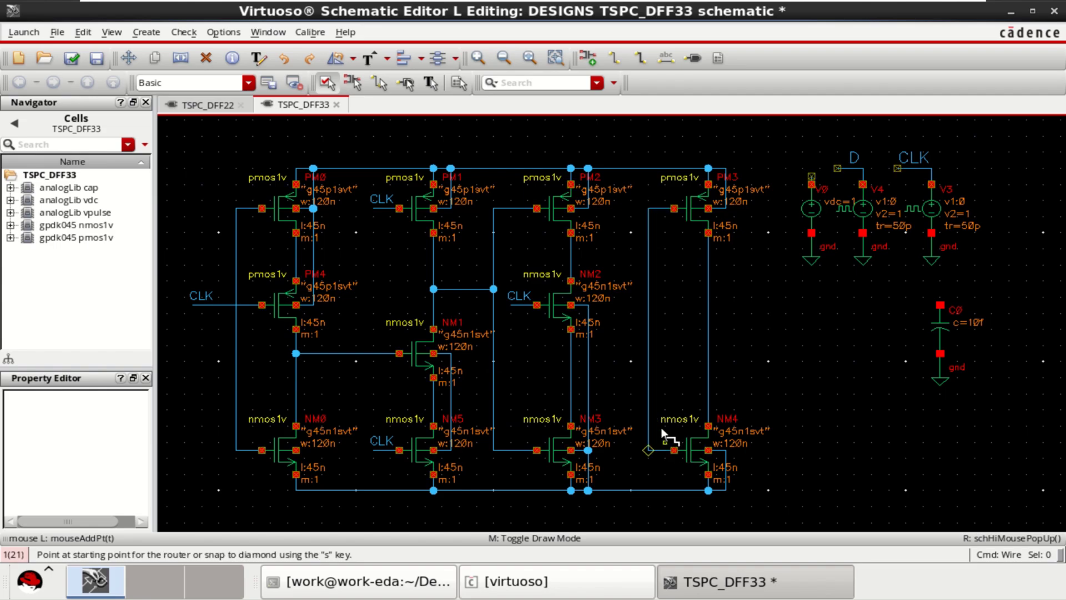
left_click(571, 257)
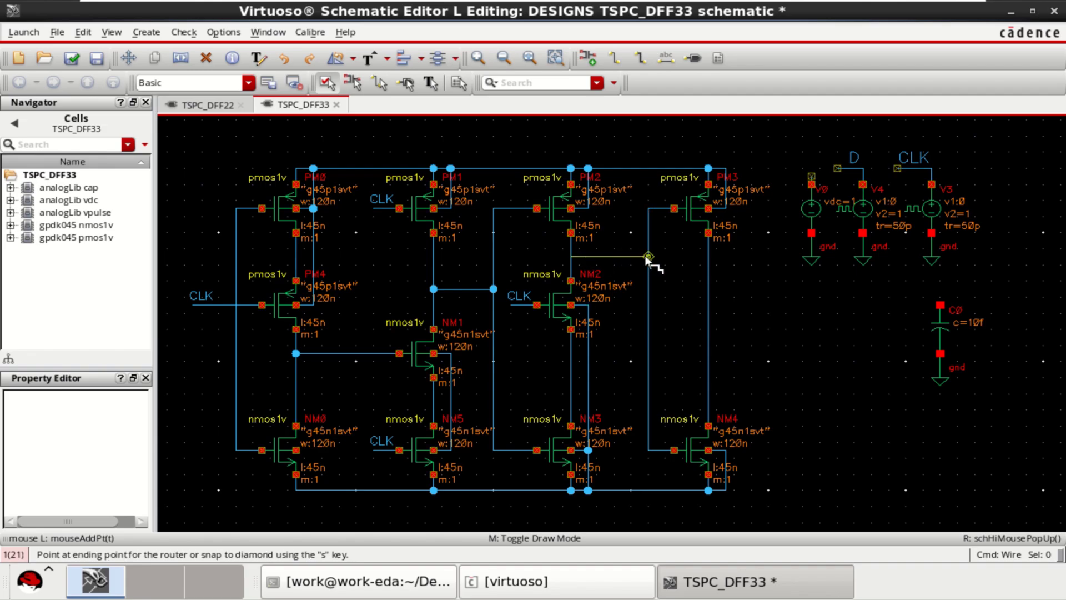
left_click(647, 256)
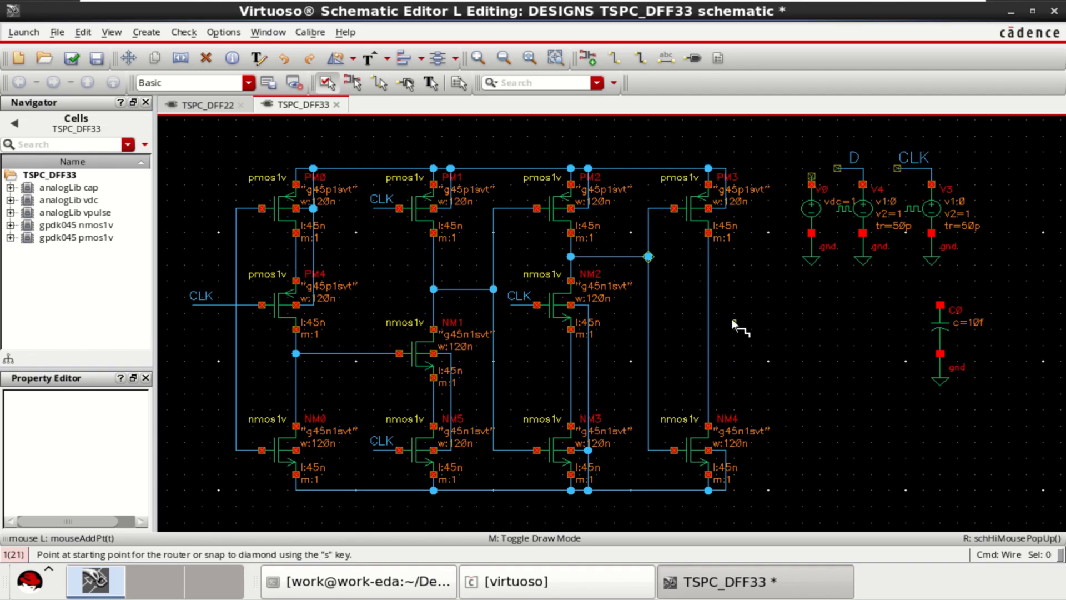
Create an output pin named Q beside the PM3 and NM4 stage, and shift it farther out from the transistors.
left_click(693, 58)
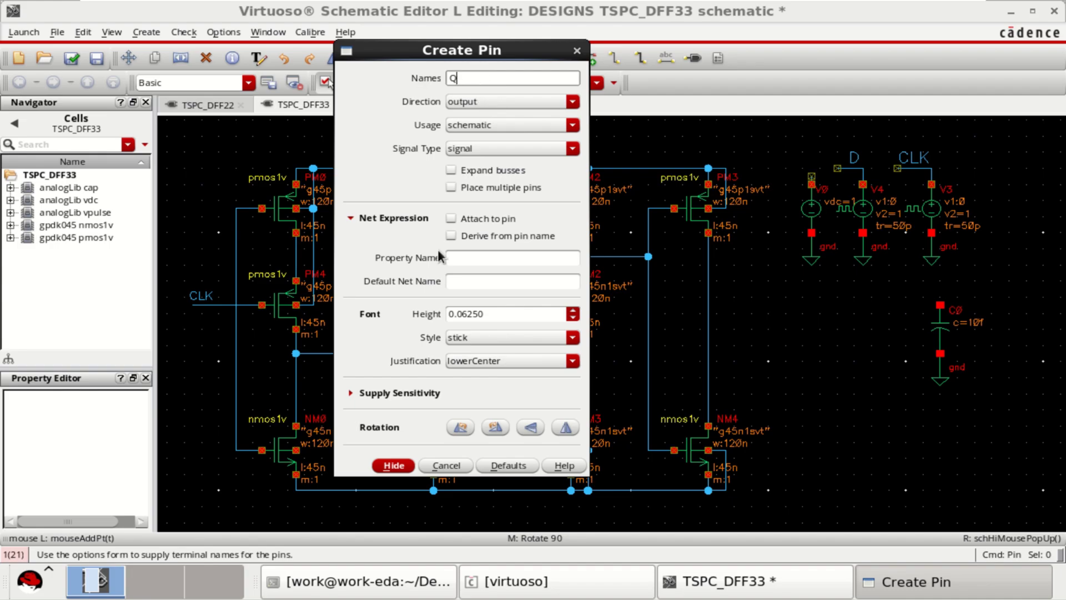
left_click(394, 465)
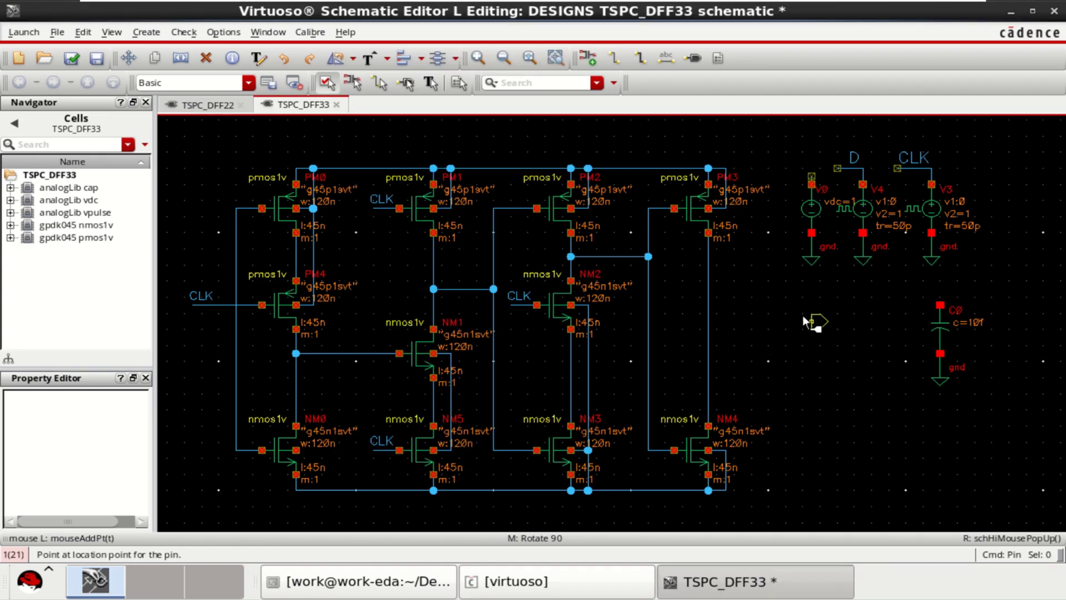
left_click(776, 305)
key("Escape")
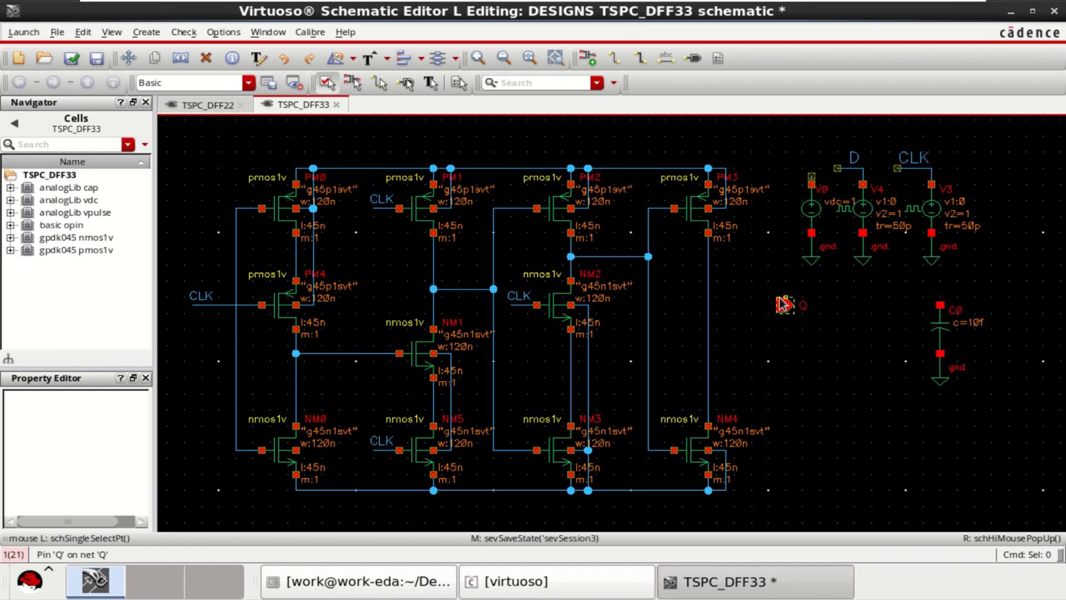
left_click_drag(772, 282, 828, 305)
left_click(809, 357)
Create an output pin named Qbar and place it below the Q pin.
left_click(693, 57)
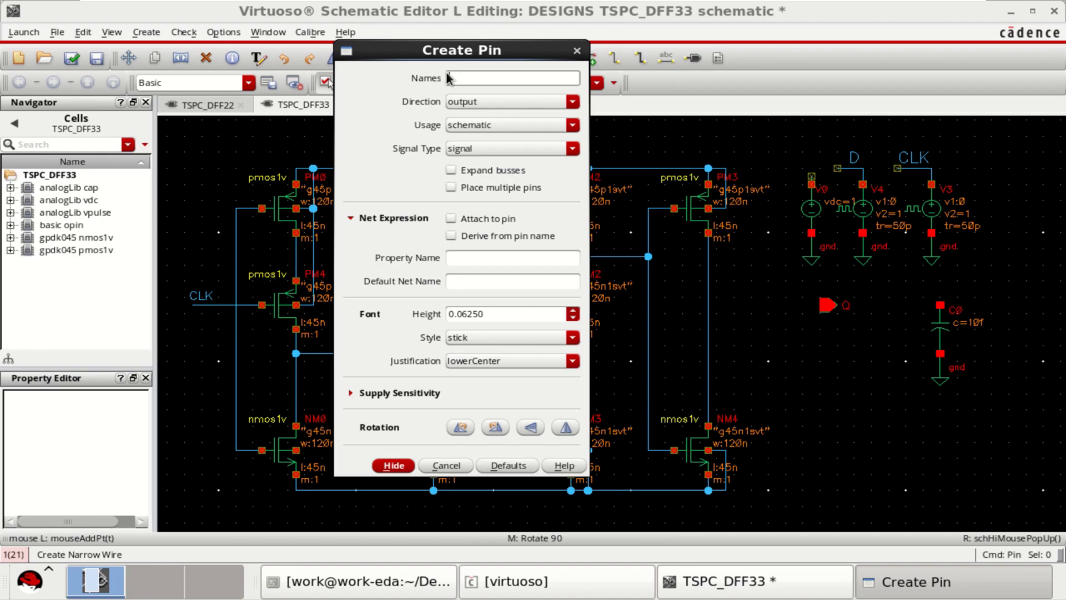
type("Qbar")
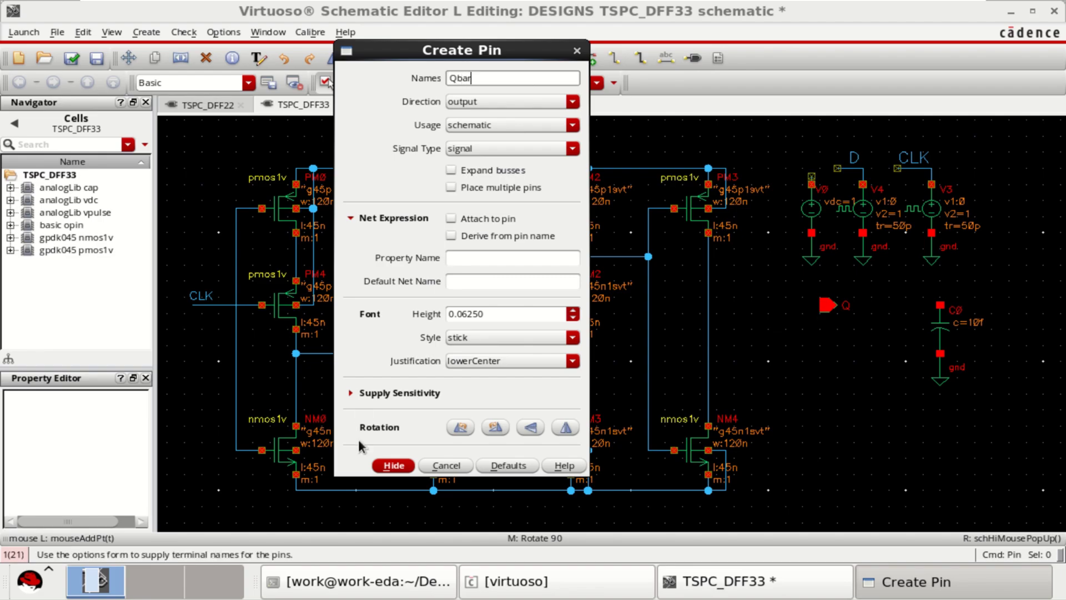
left_click(397, 468)
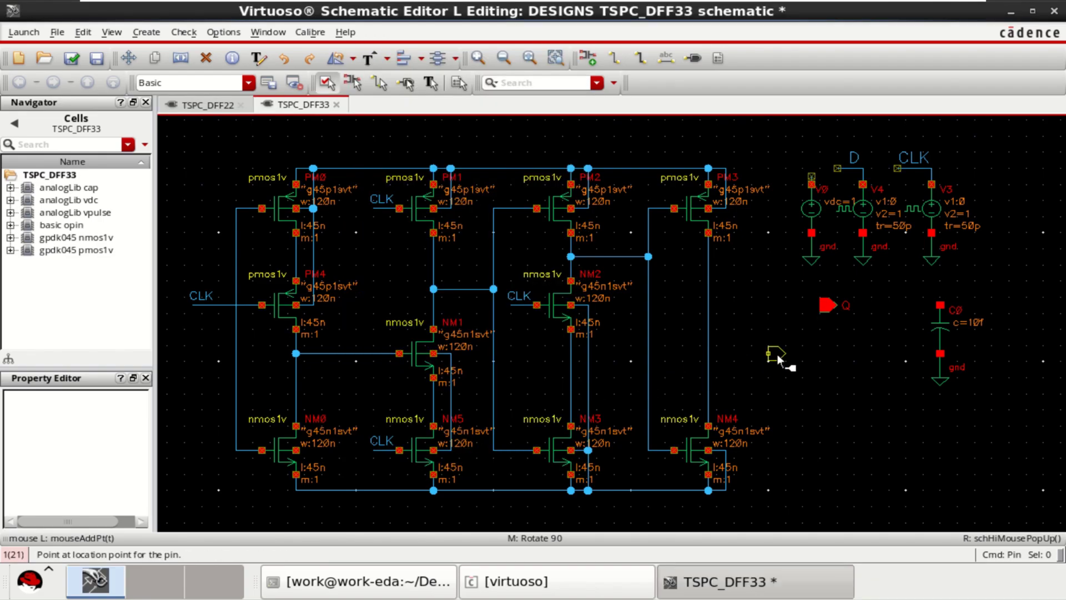
left_click(807, 370)
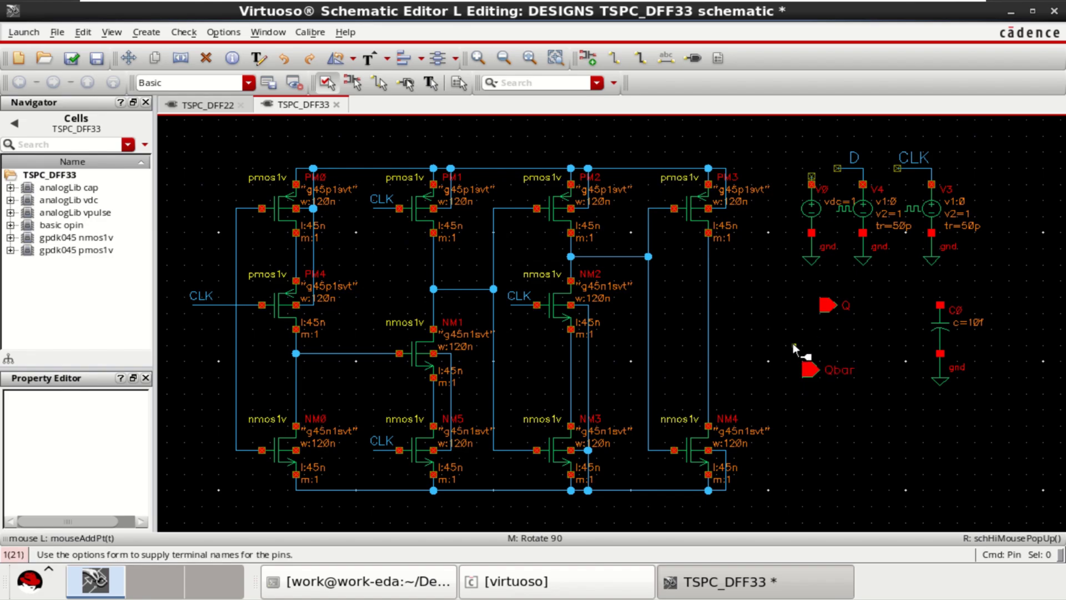
key("Escape")
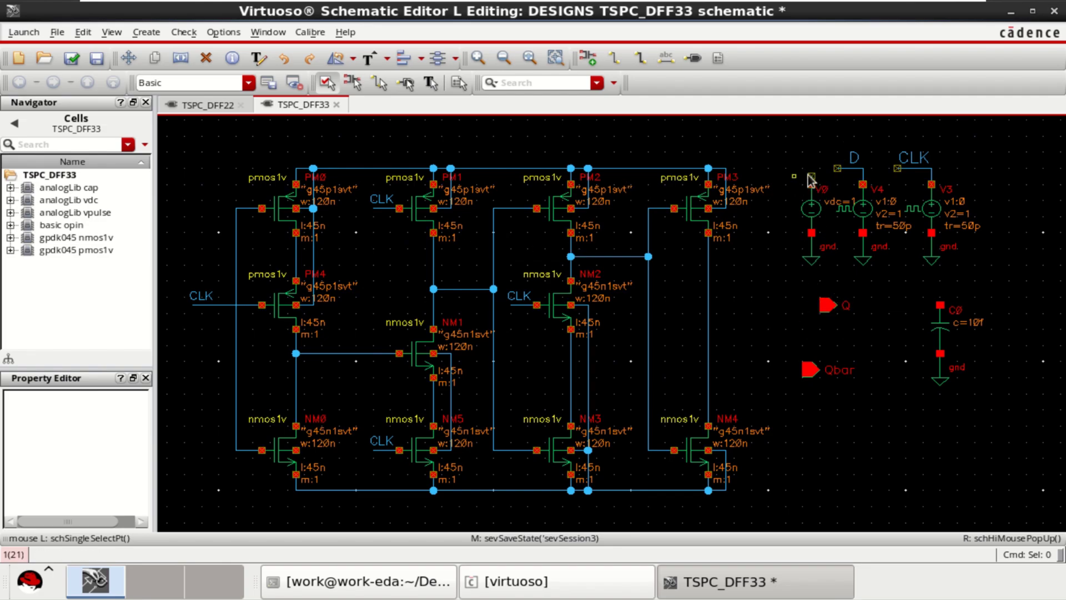
Wire the positive terminal of the DC source V0 to the supply rail at PM3.
key("w")
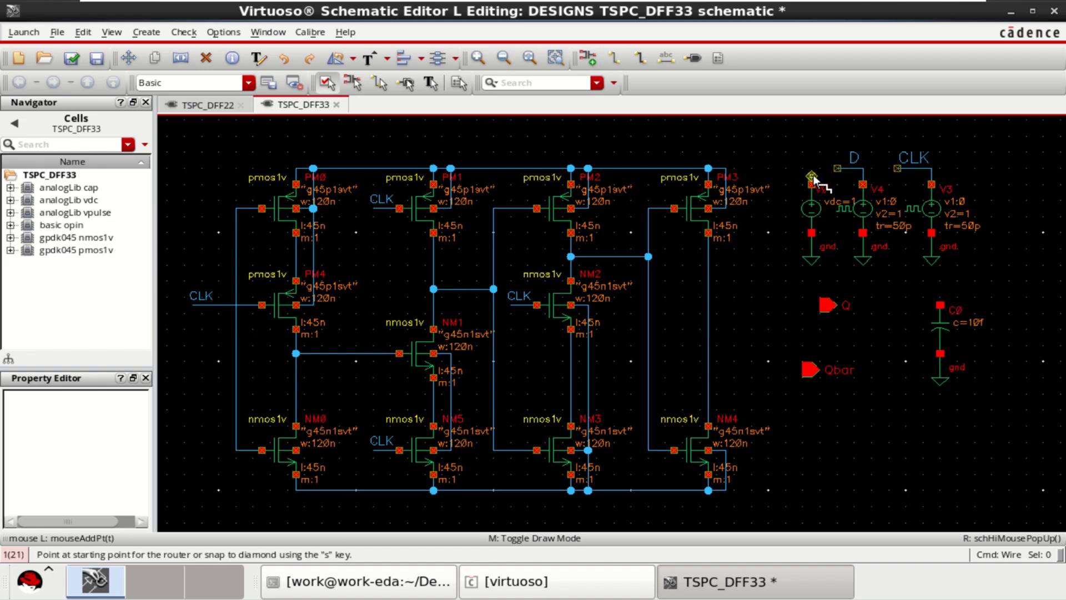
left_click(811, 177)
left_click(726, 168)
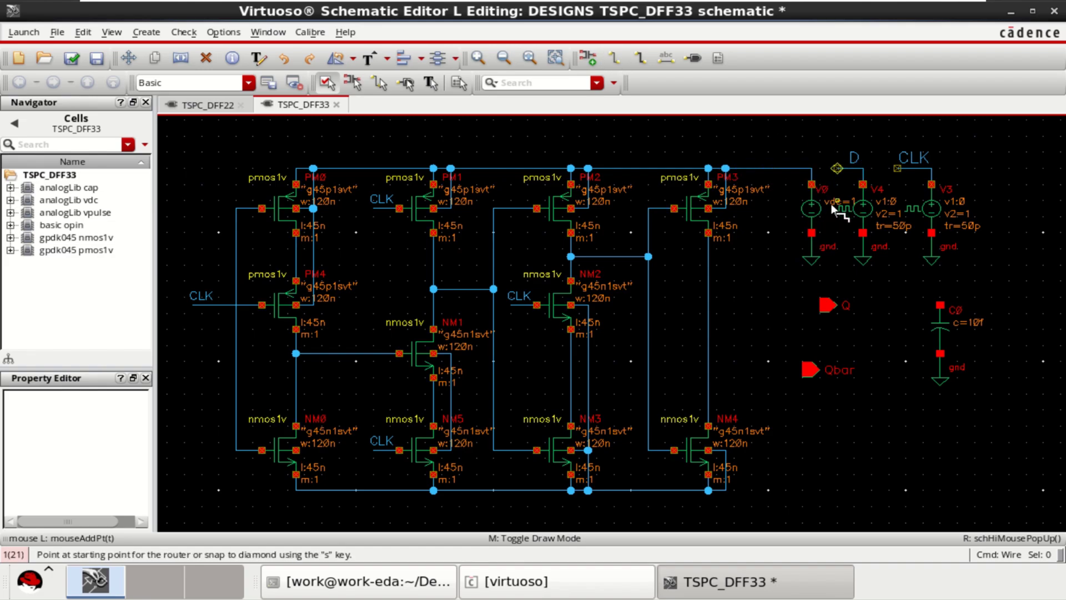
Wire pin Q to the drain wire between PM3 and NM4, and pin Qbar to the wire joining their gates.
left_click(827, 305)
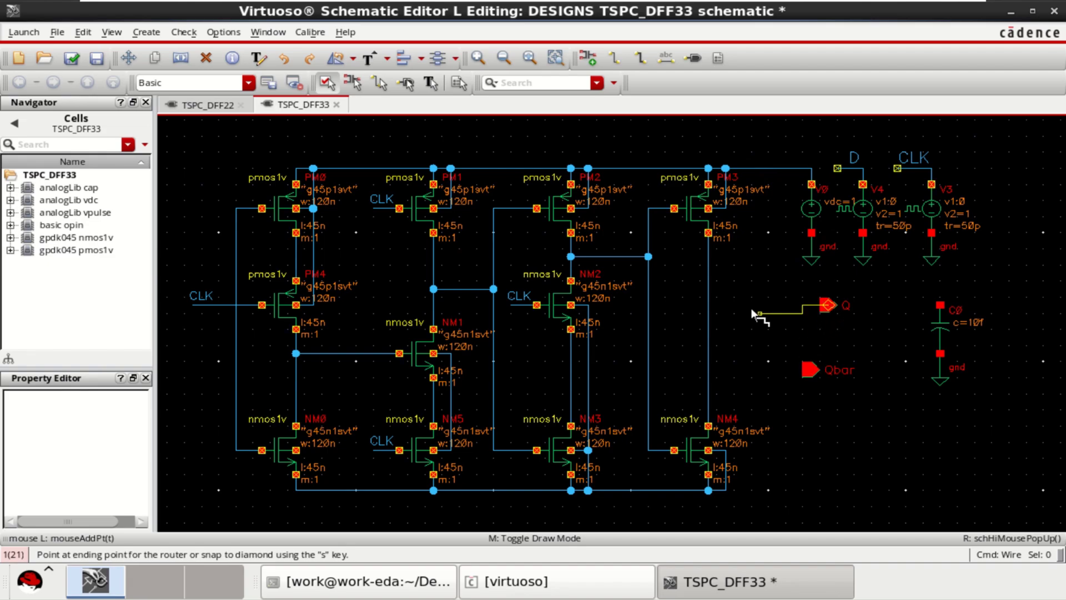
left_click(708, 305)
left_click(805, 369)
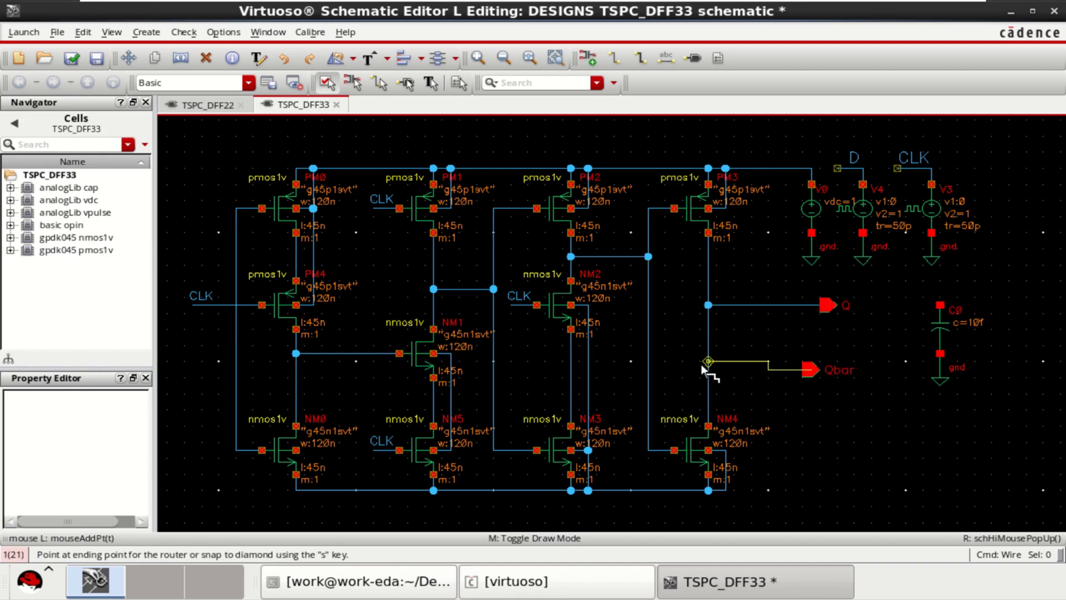
left_click(647, 369)
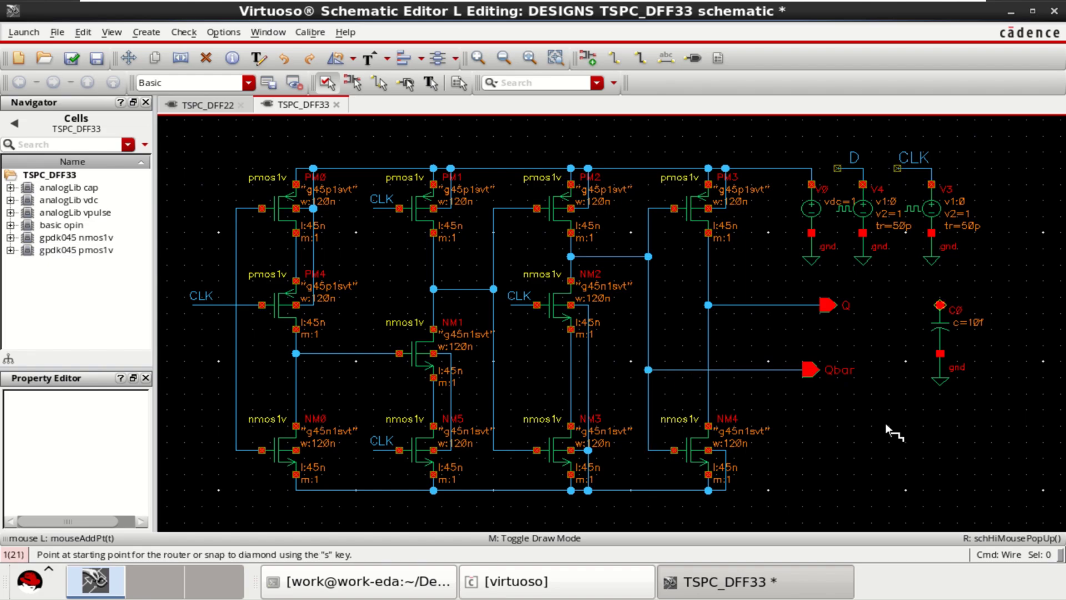
key("Escape")
Stretch the Q pin and its wire slightly upward along the PM3–NM4 drain wire.
left_click_drag(872, 328, 690, 280)
key("s")
left_click(799, 304)
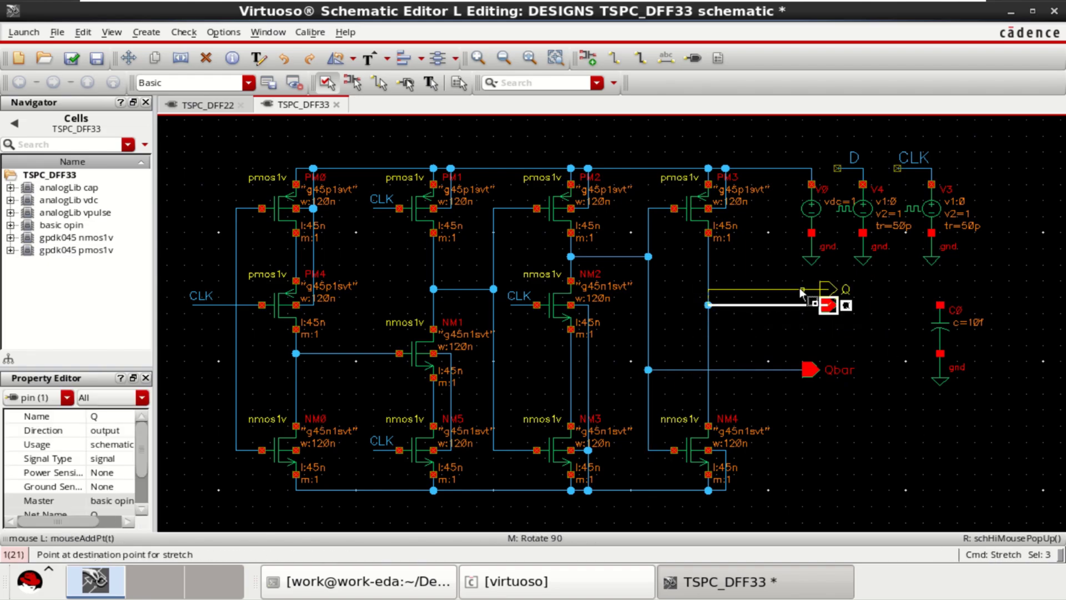
left_click(798, 285)
left_click(872, 336)
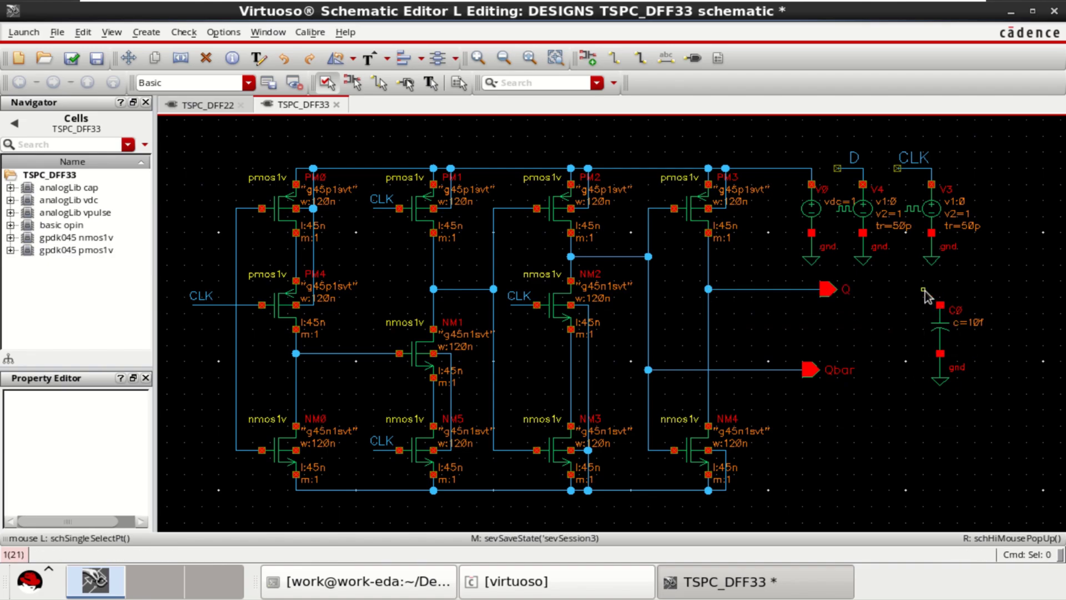
Move capacitor C0 together with its ground symbol closer to the output pins.
left_click_drag(922, 290, 989, 412)
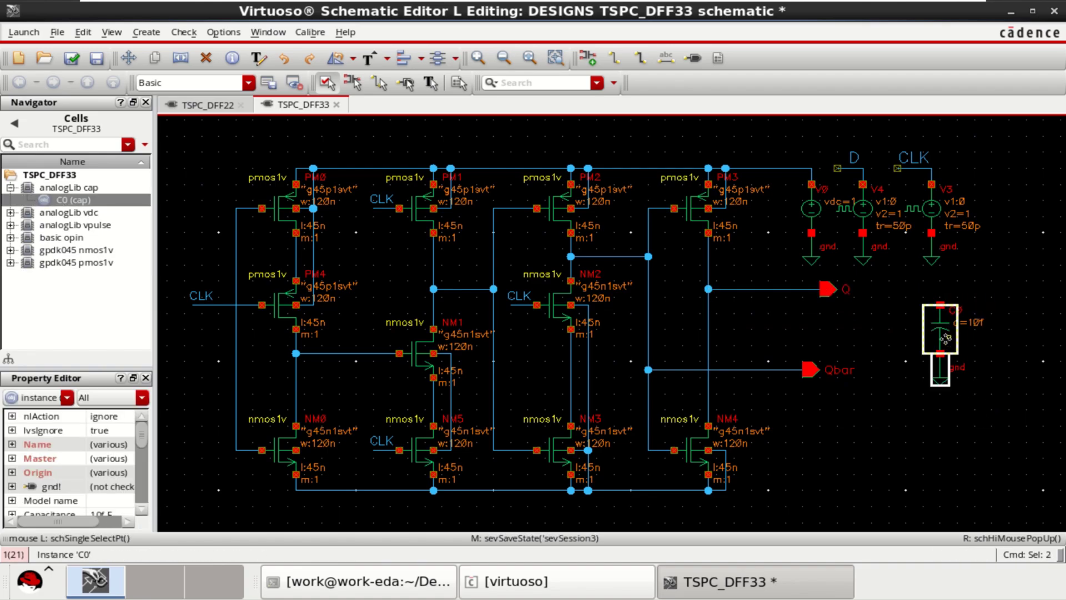
key("s")
left_click(885, 337)
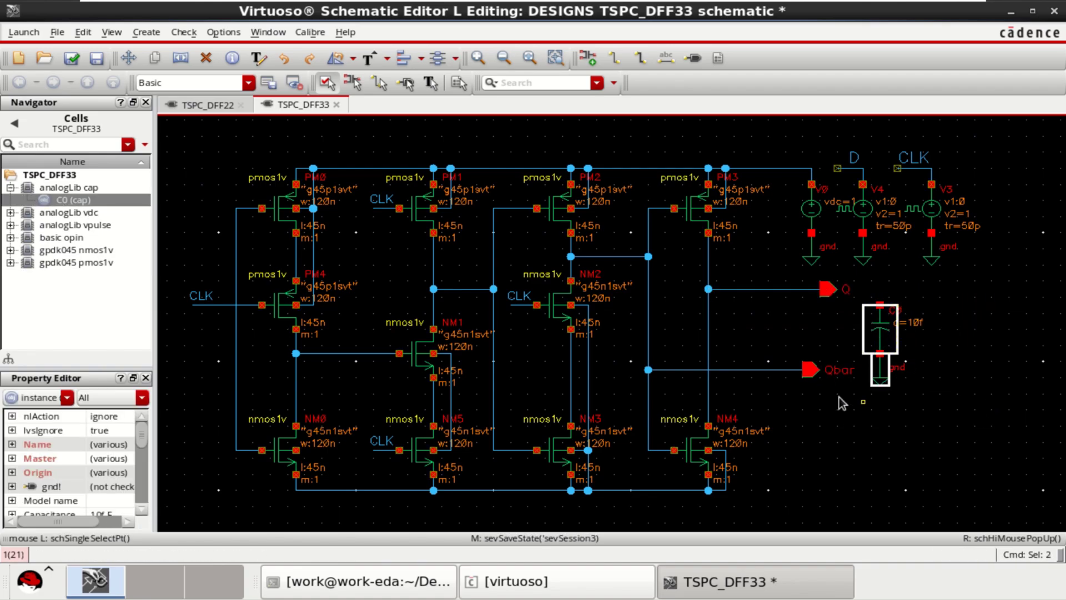
Stretch the Qbar pin inward toward the transistors, clear of capacitor C0, shortening its wire.
left_click(810, 369)
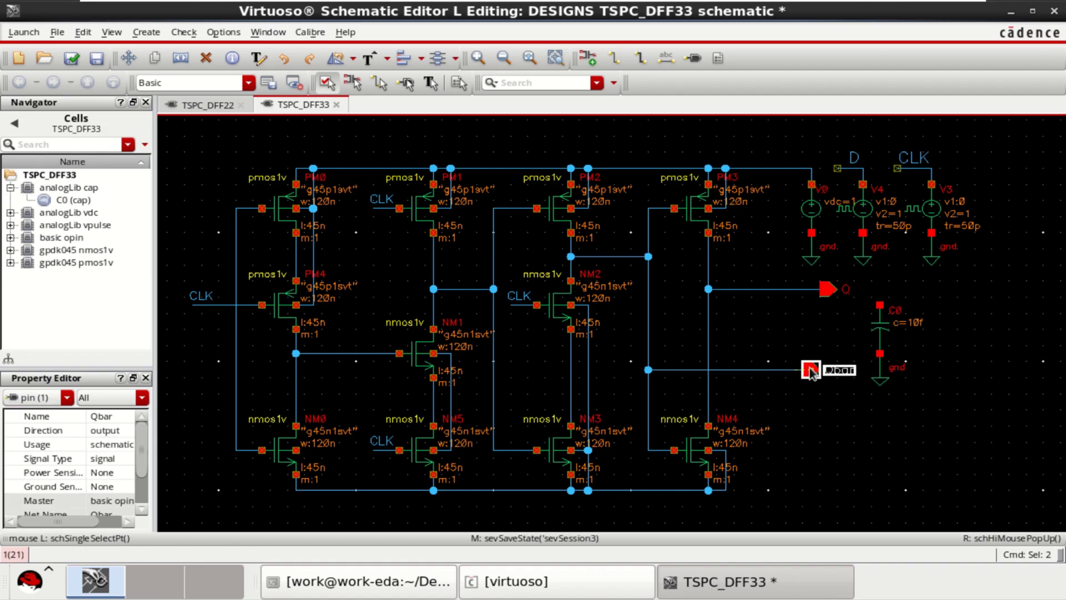
key("s")
left_click(780, 361)
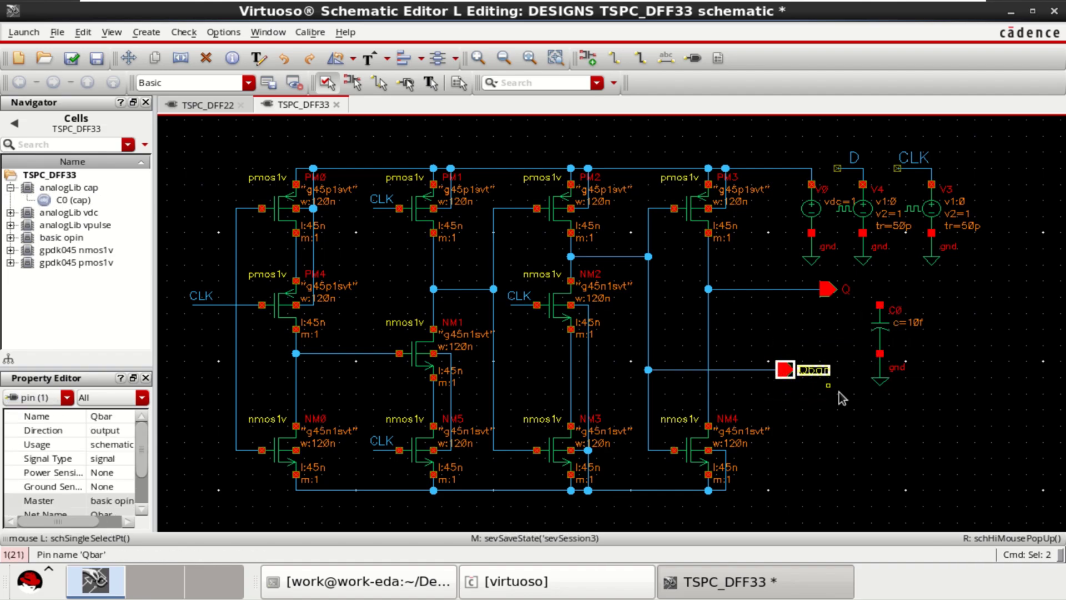
left_click(838, 392)
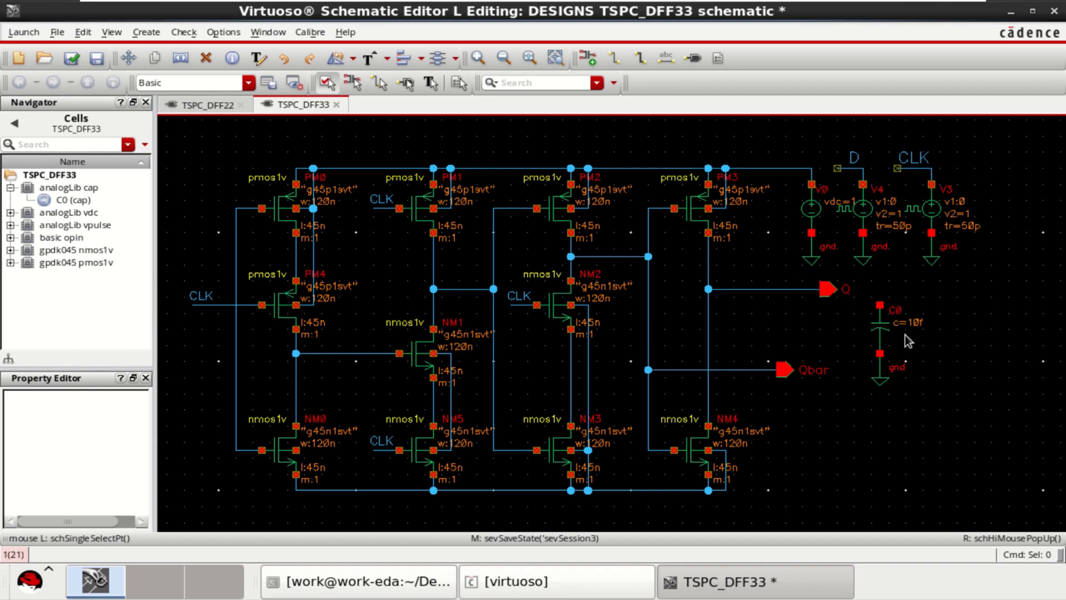
Move capacitor C0 with its ground symbol beneath the Q wire, and stretch pin Q outward past the capacitor.
left_click_drag(859, 287, 918, 380)
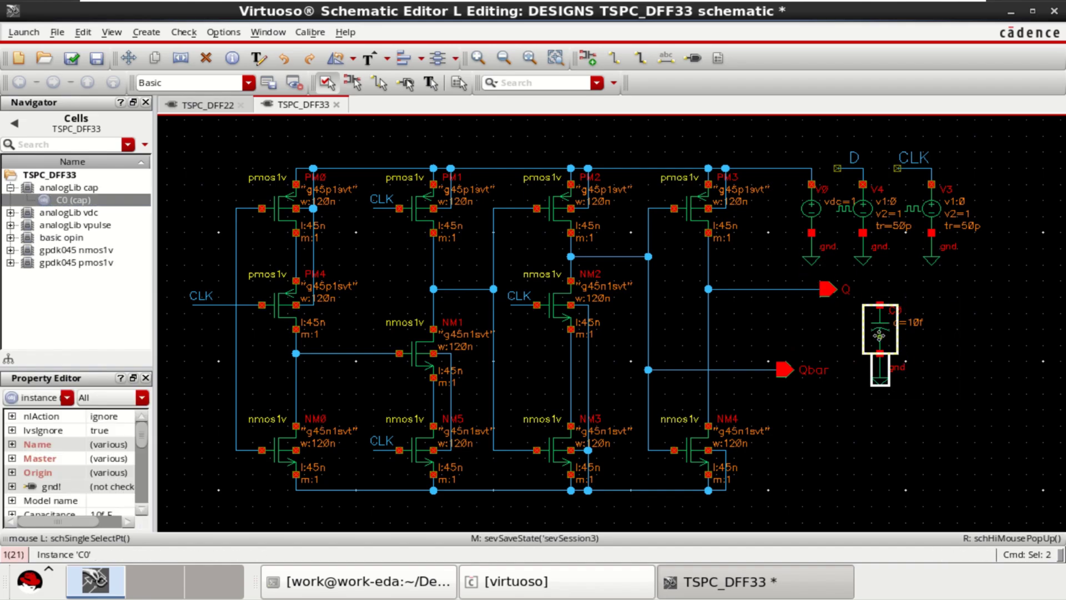
left_click_drag(879, 334, 847, 335)
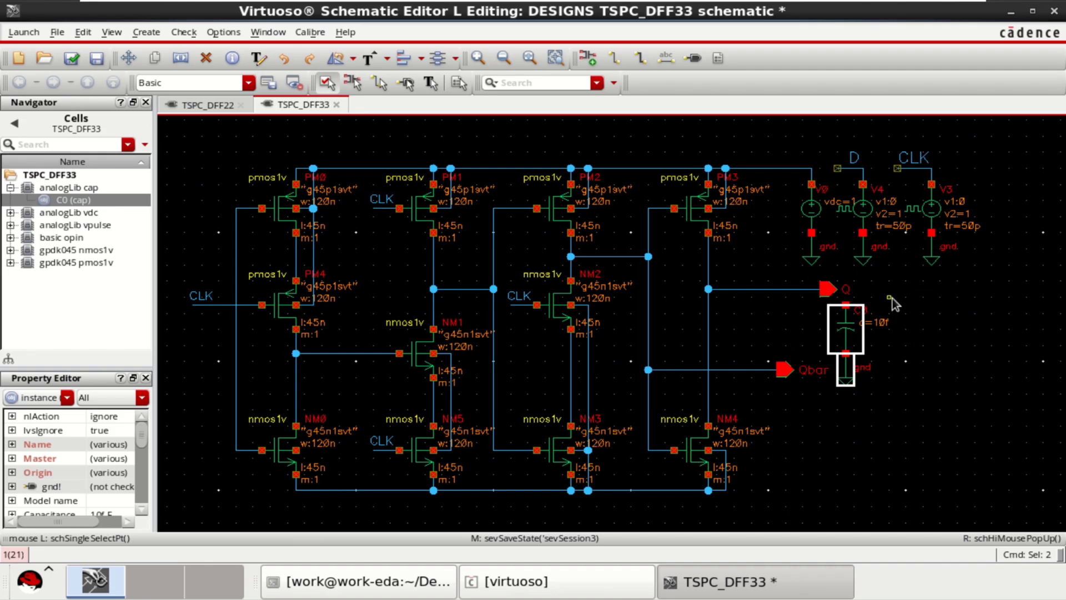
mouse_move(892, 298)
left_mouse_down()
mouse_move(897, 307)
mouse_move(855, 300)
mouse_move(799, 272)
mouse_move(885, 289)
left_mouse_up()
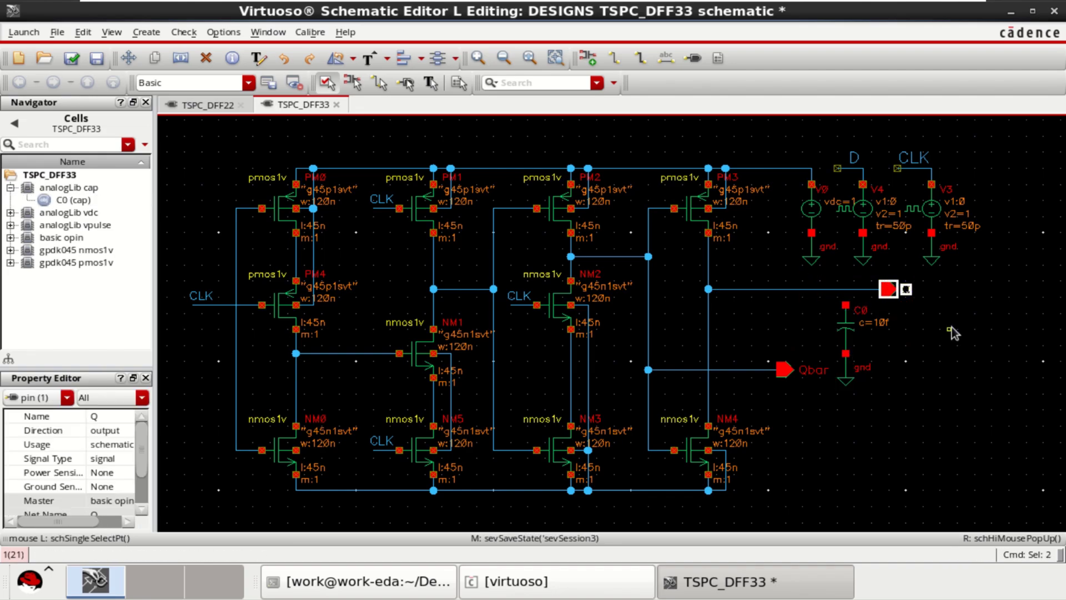
left_click(953, 332)
Wire the upper terminal of capacitor C0 to the Q output wire.
key("w")
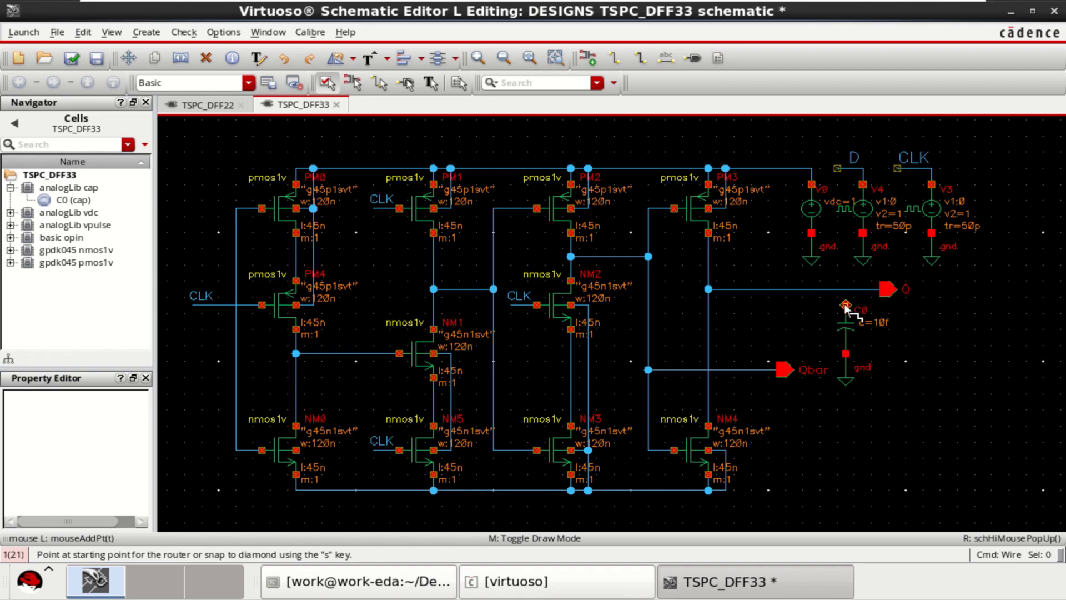
left_click(845, 305)
left_click(845, 289)
key("Escape")
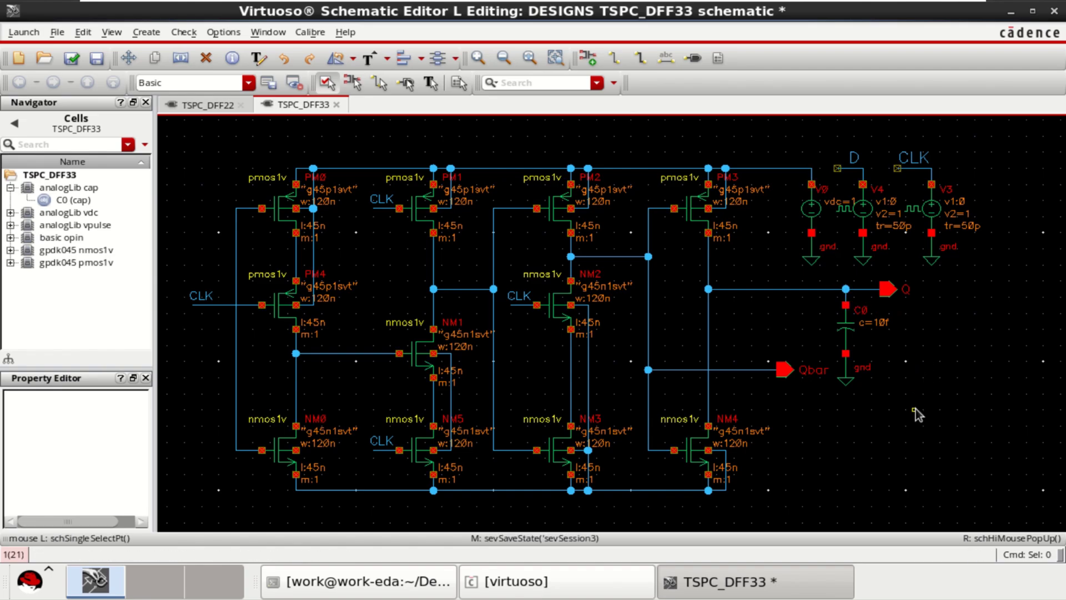
Copy capacitor C0 together with its ground symbol to a spot beneath the Qbar wire, just before the pin.
left_click_drag(880, 417, 829, 298)
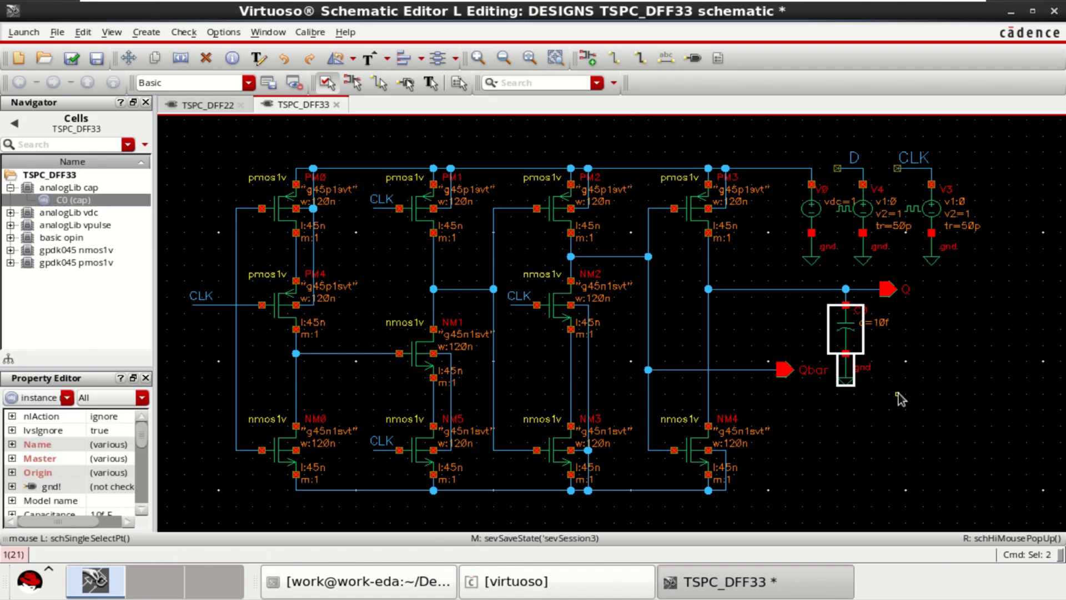
key("c")
left_click(844, 328)
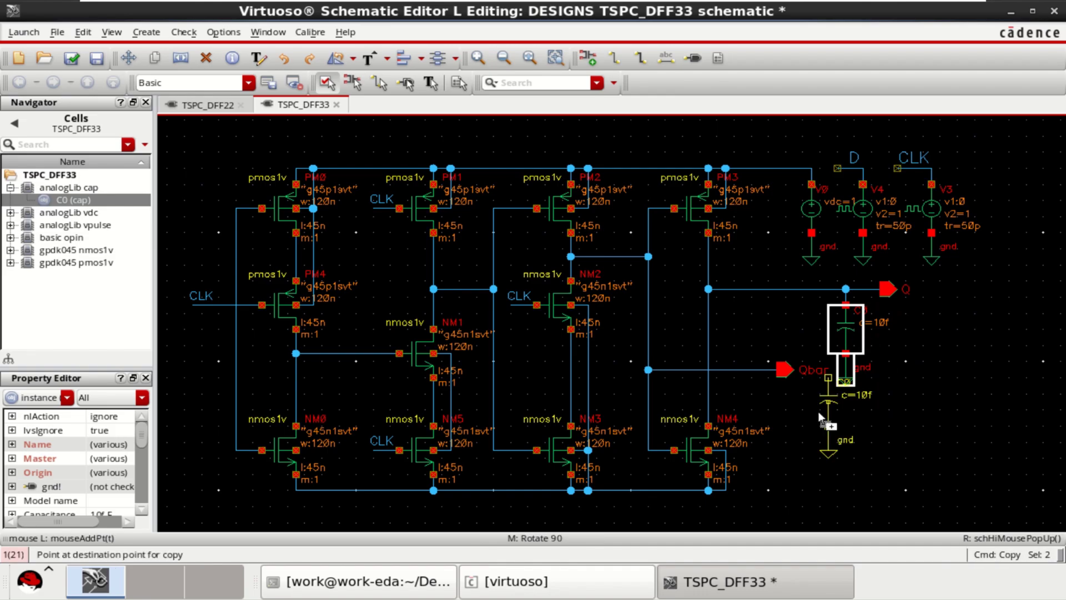
left_click(767, 414)
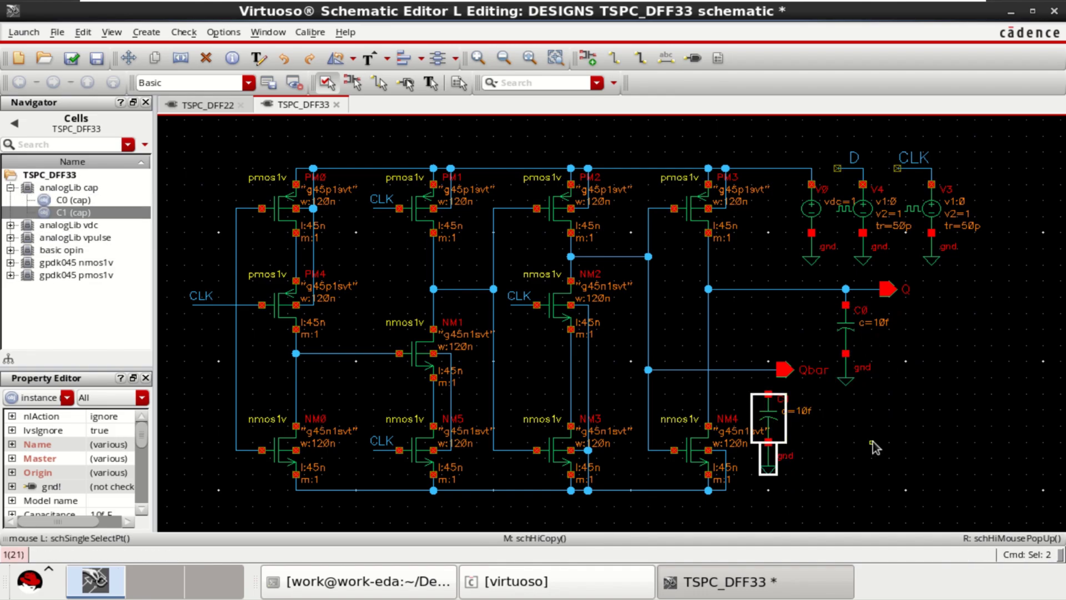
Wire the upper terminal of the copied capacitor to the Qbar output wire.
left_click(588, 58)
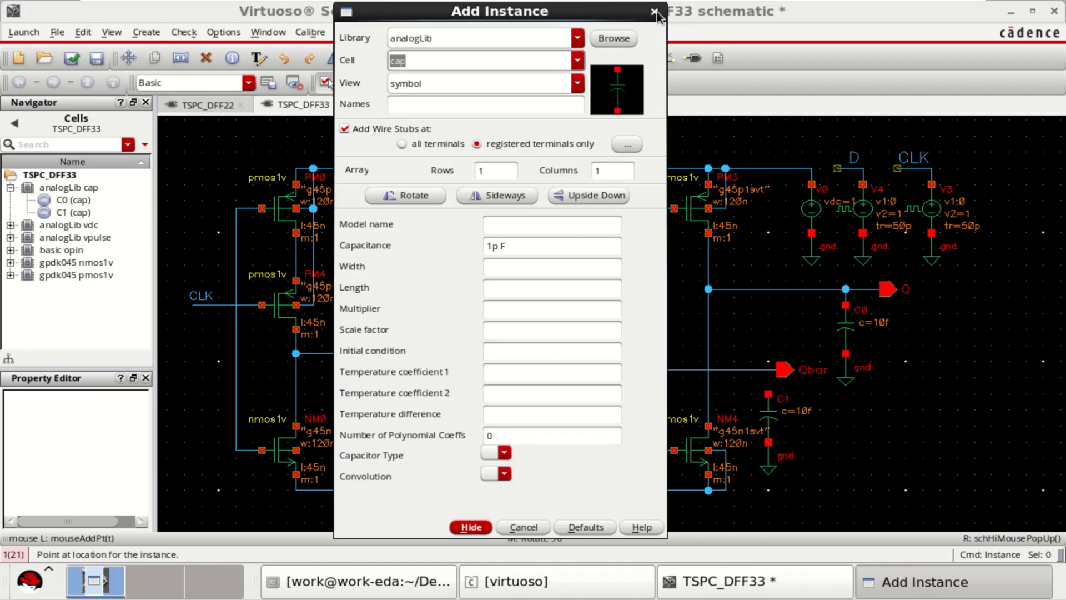
key("Escape")
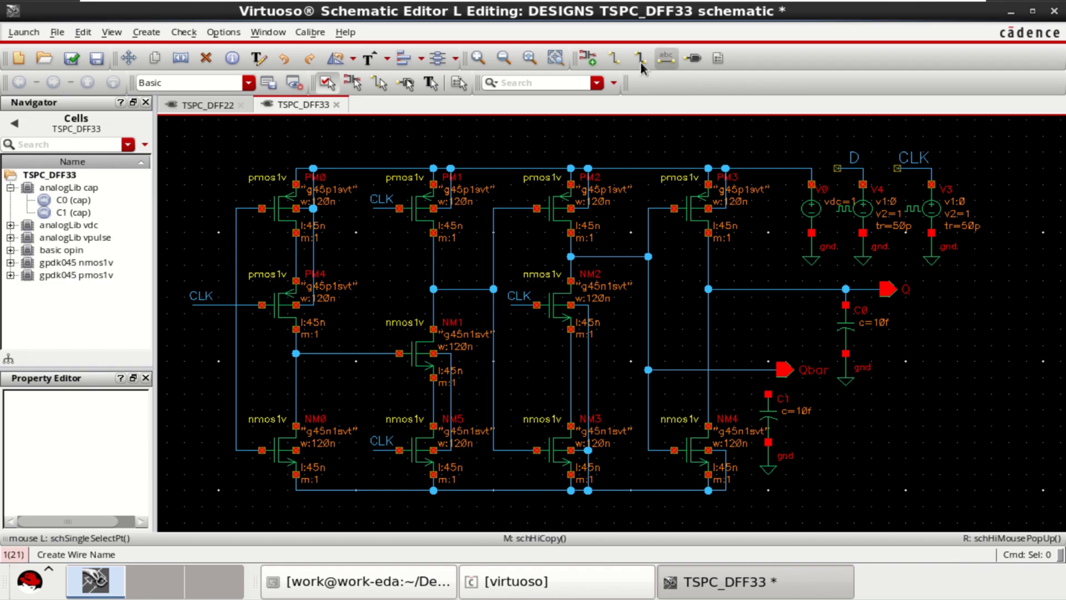
left_click(620, 60)
left_click(768, 369)
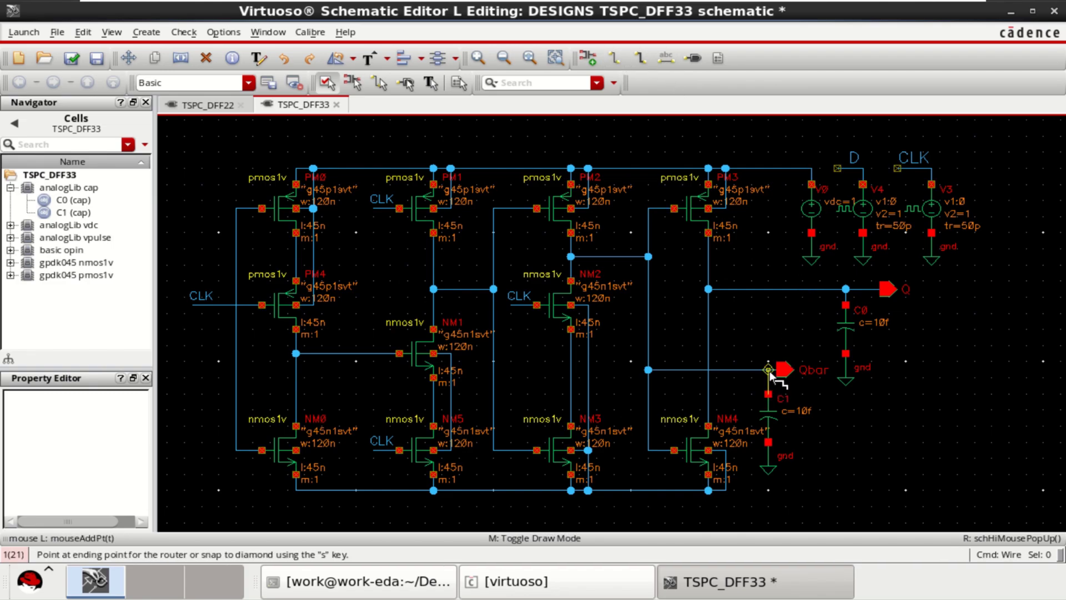
left_click(783, 370)
key("Escape")
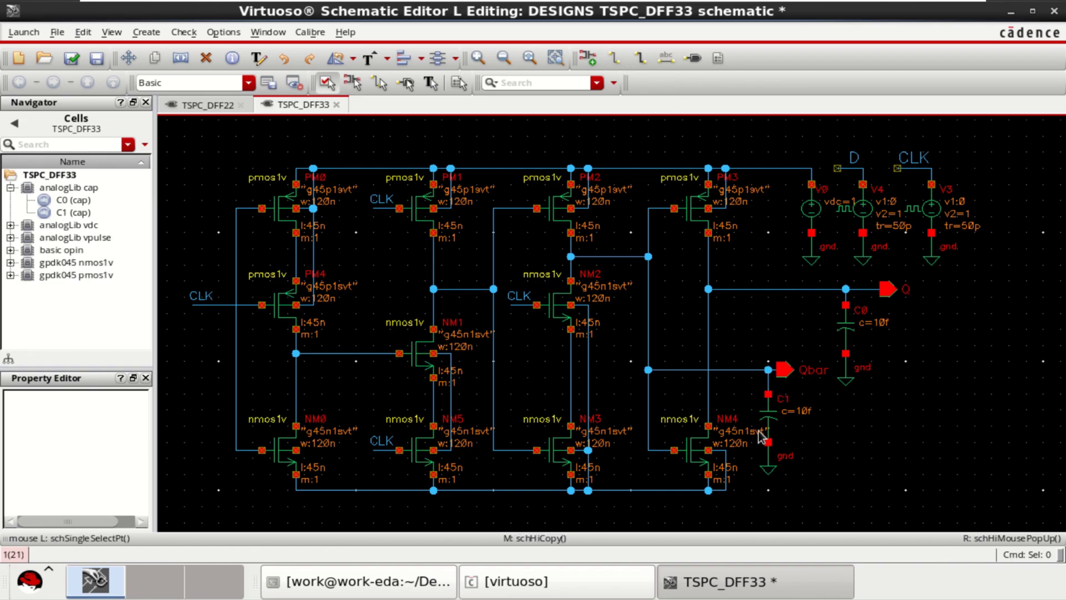
Copy the ground symbol of source V0 onto the bottom rail between NM5 and NM3.
left_click(811, 247)
key("c")
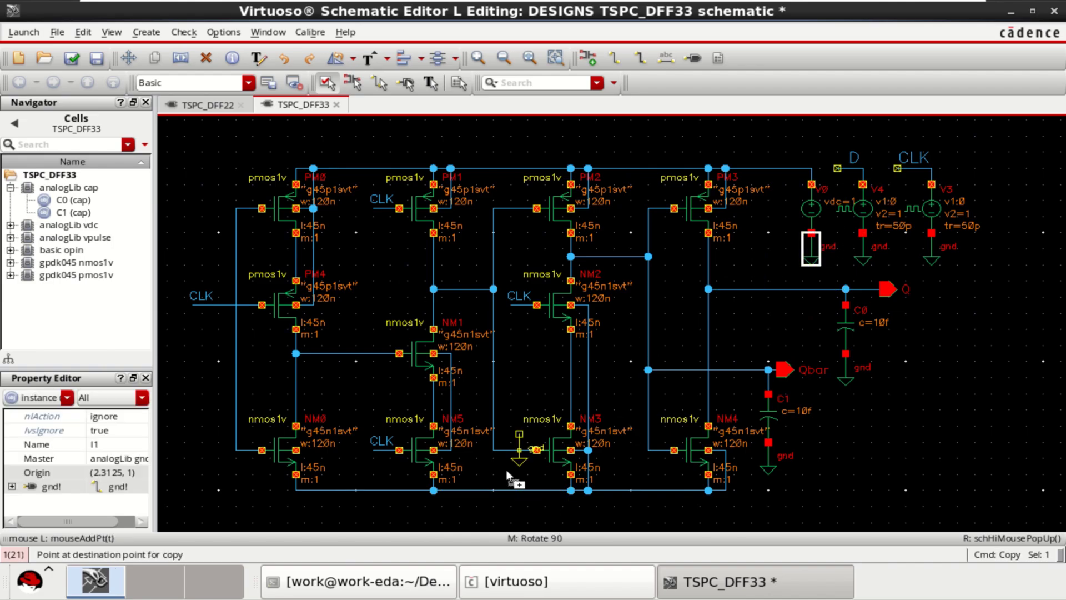
left_click(500, 502)
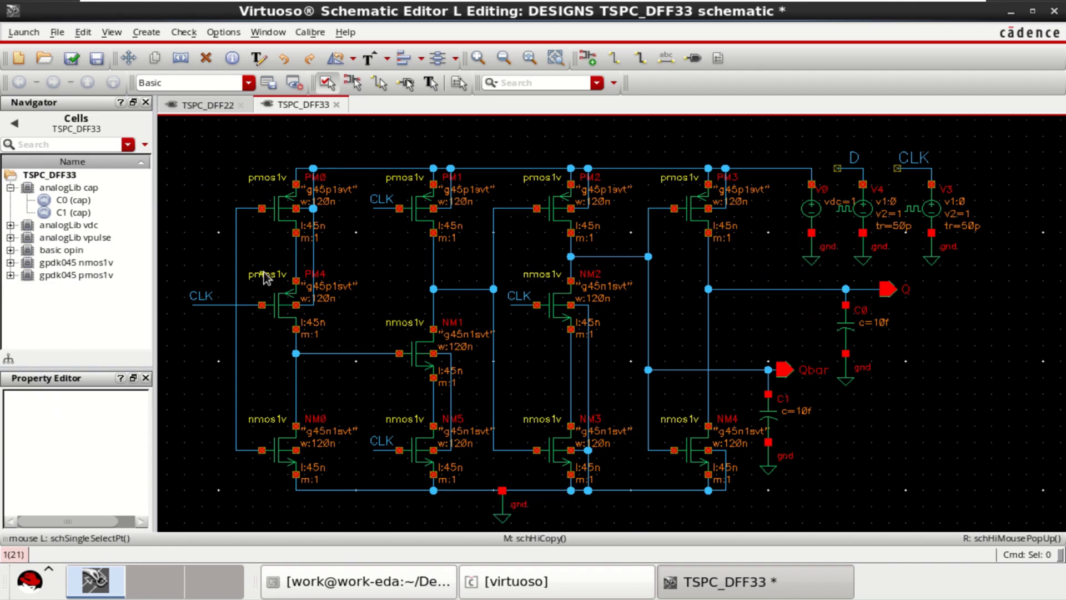
Draw a short horizontal input wire outward from the corner of the wire joining the PM0 and NM0 gates.
left_click(615, 58)
left_click(235, 209)
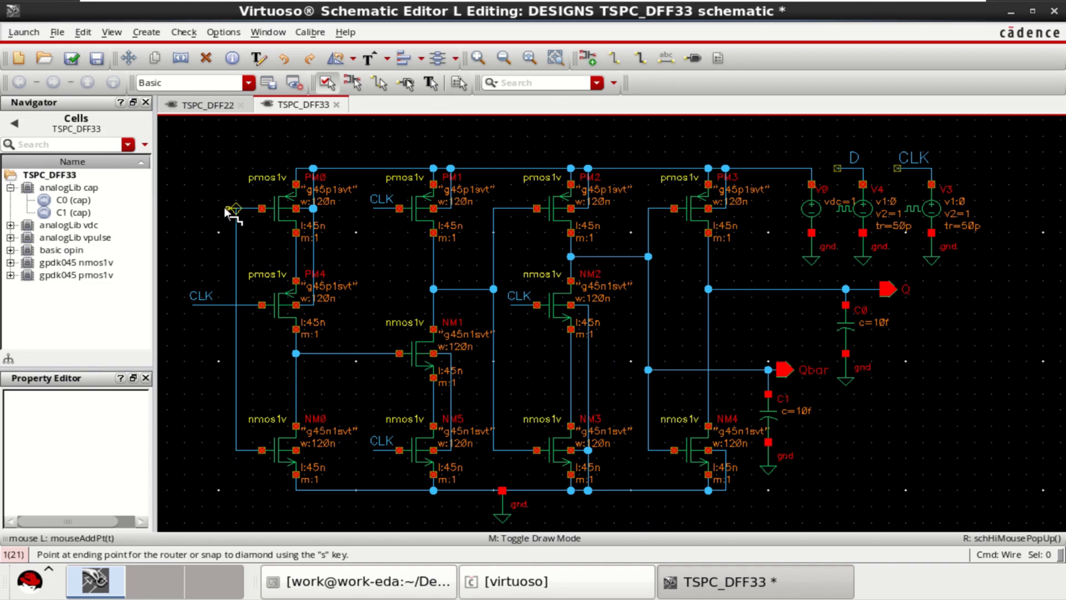
left_click(201, 208)
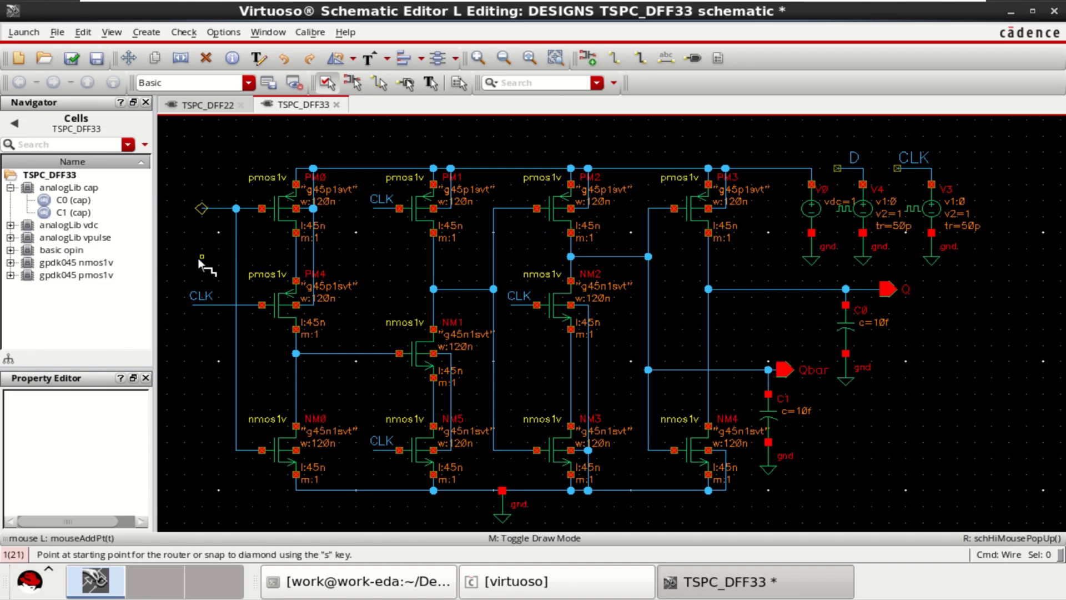
key("Escape")
Label the input wire at the PM0 gate as D, and check and save the schematic.
left_click(665, 58)
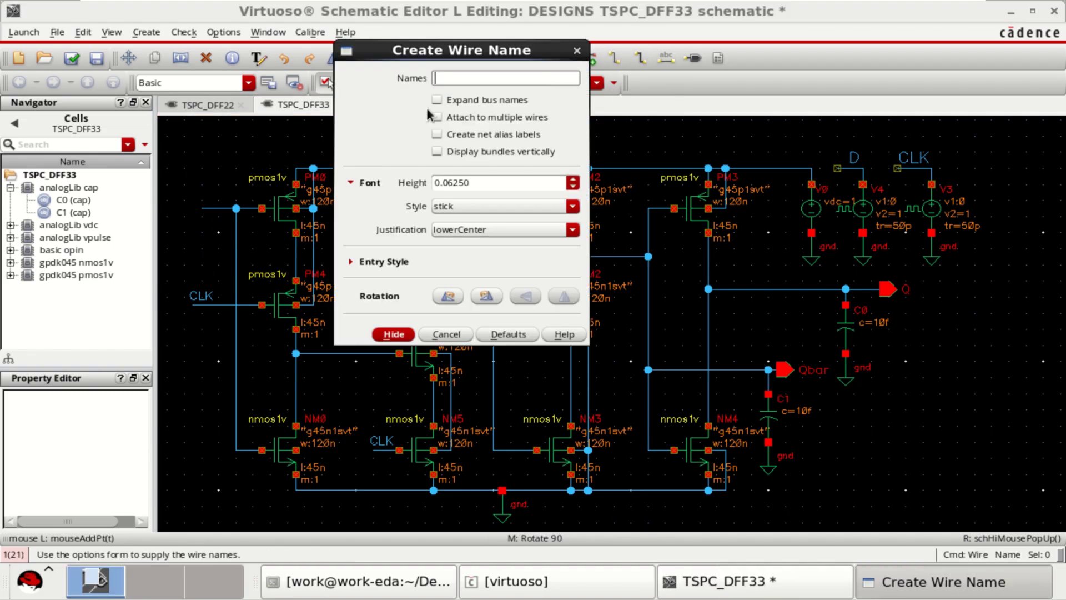
type("D")
left_click(394, 334)
left_click(212, 208)
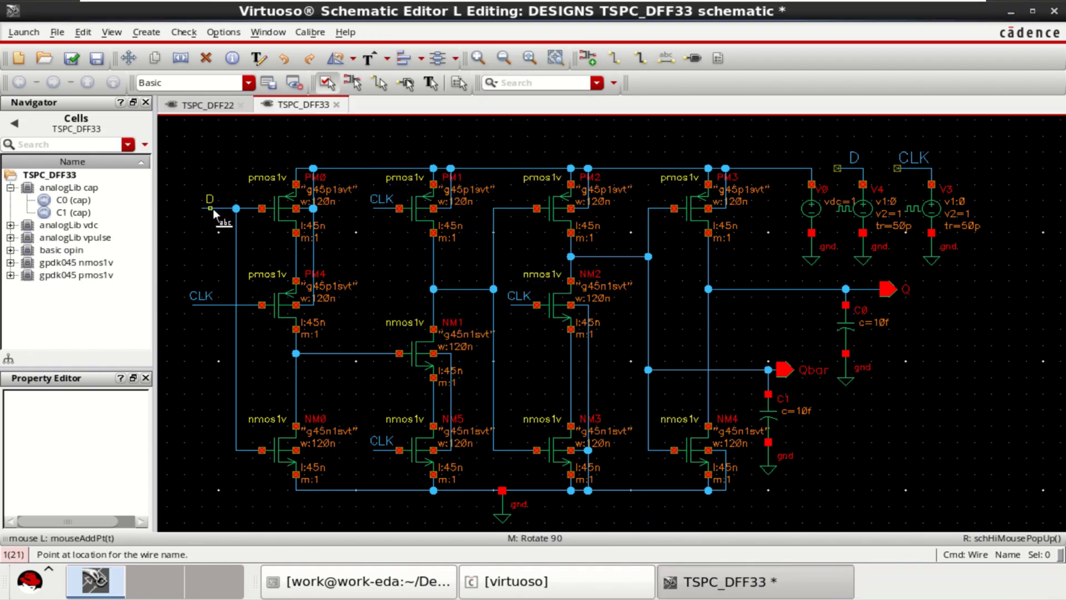
key("Escape")
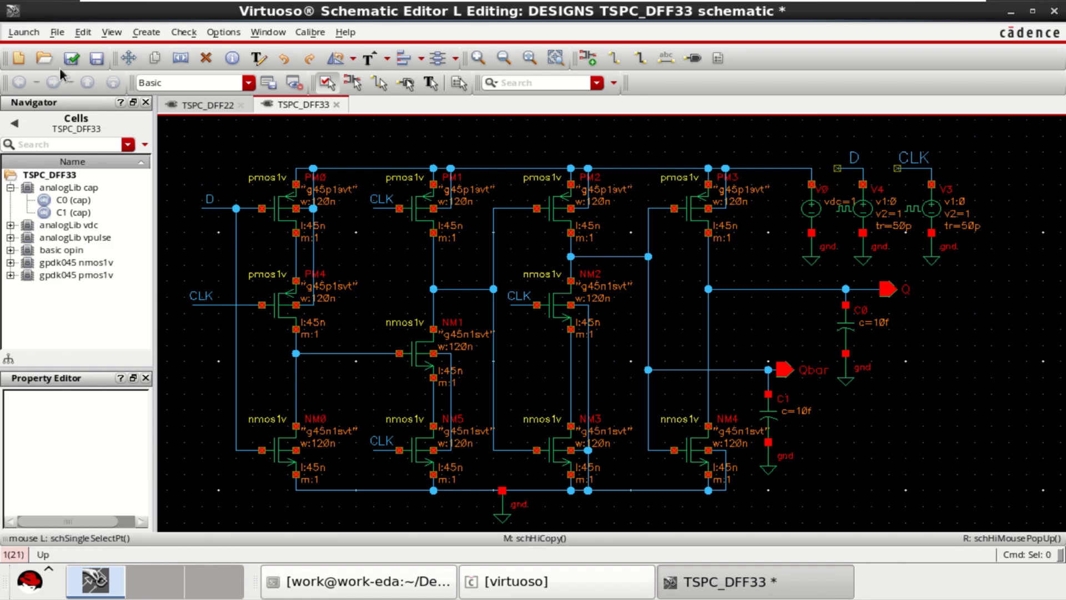
left_click(73, 58)
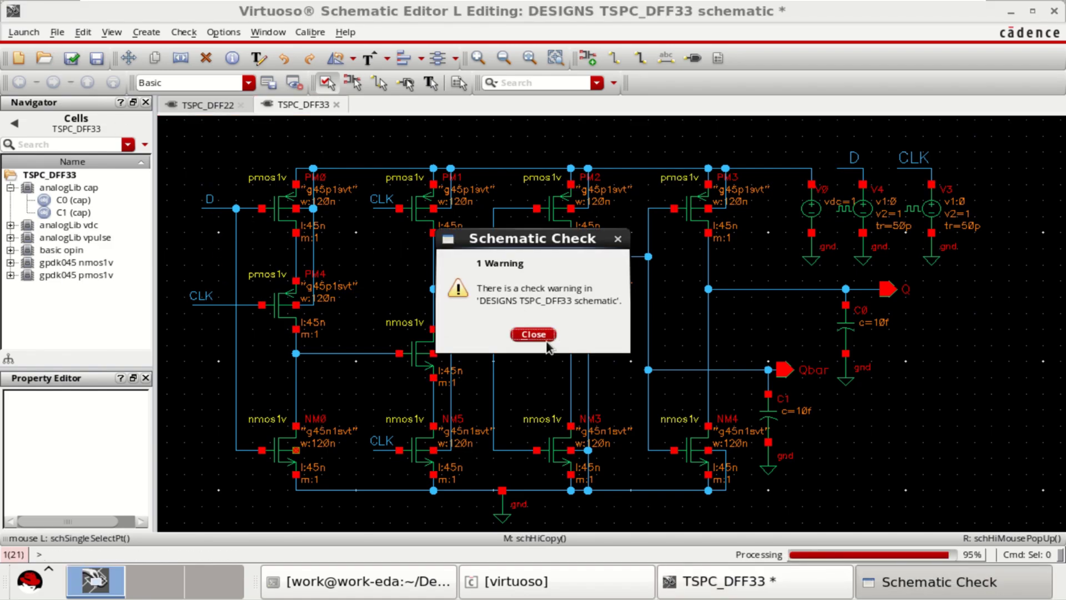
left_click(529, 335)
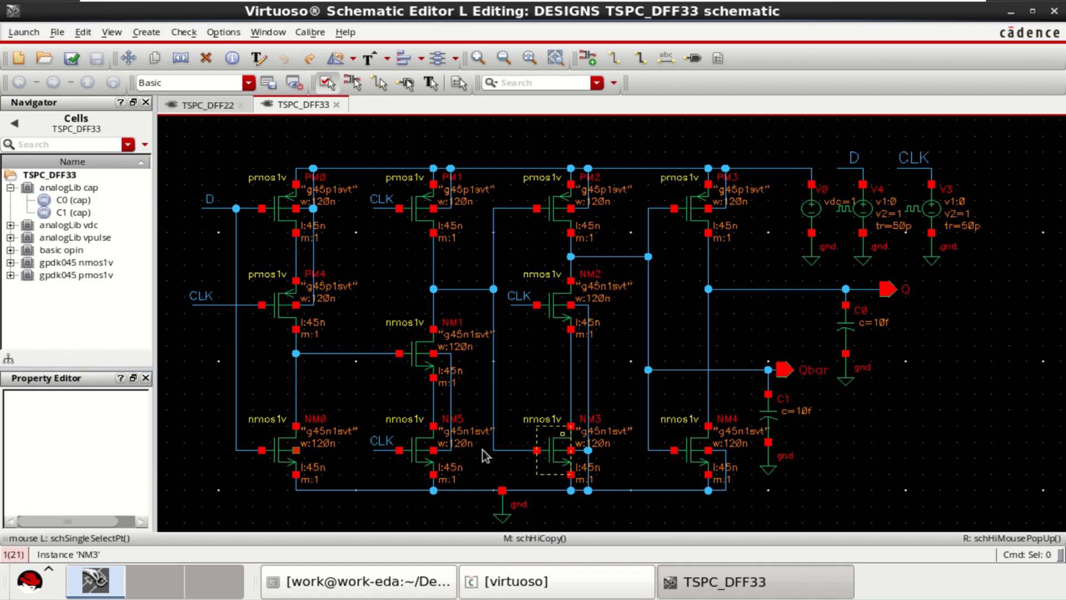
Wire the bulk terminal of NM0 to the ground rail, and check and save the schematic again.
left_click(611, 57)
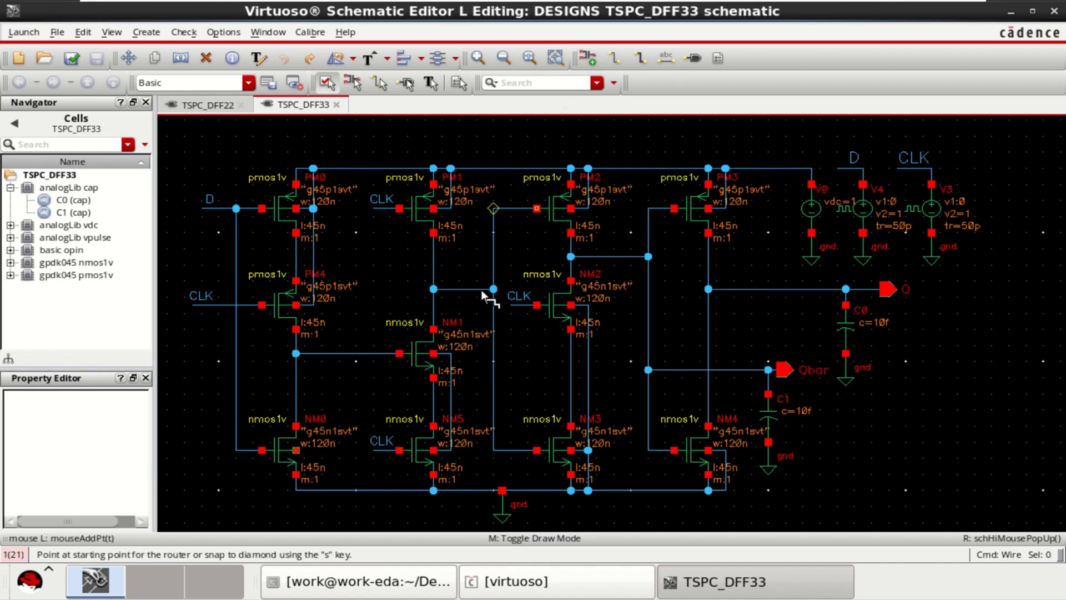
left_click(298, 452)
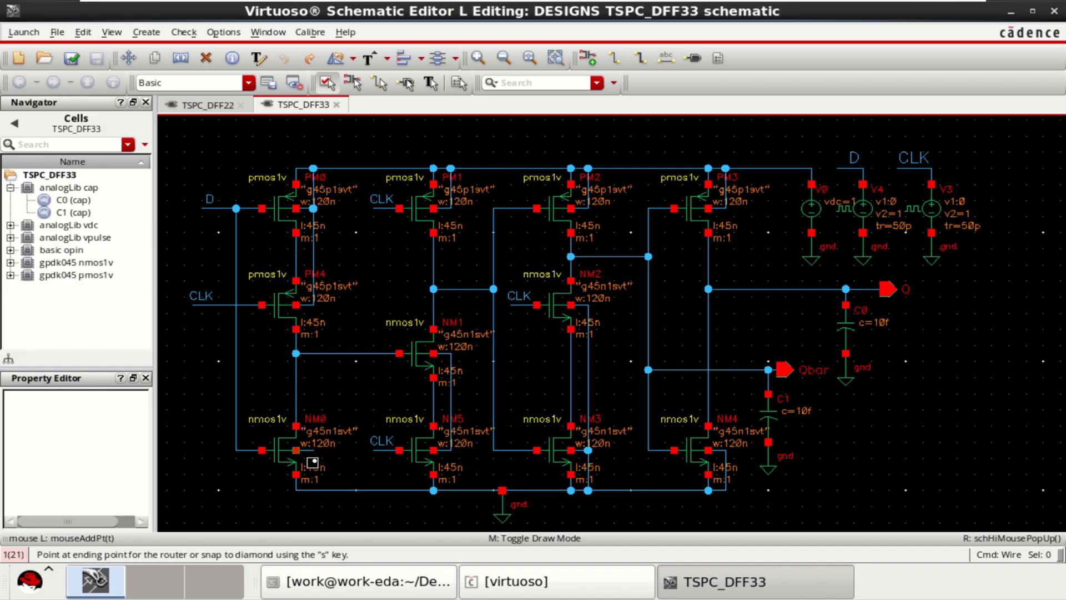
left_click(313, 489)
key("Escape")
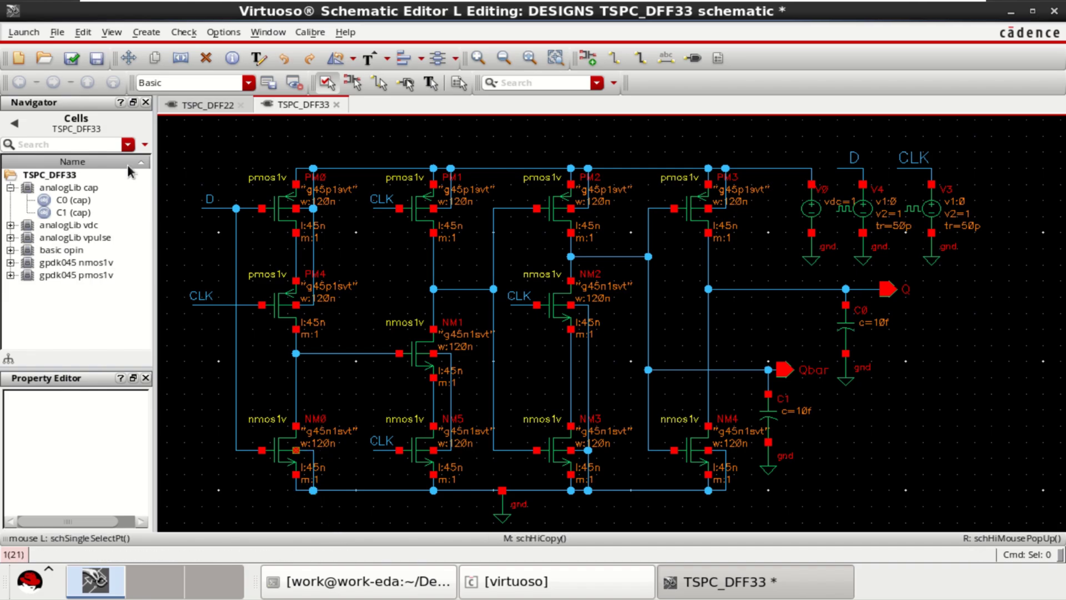
left_click(70, 58)
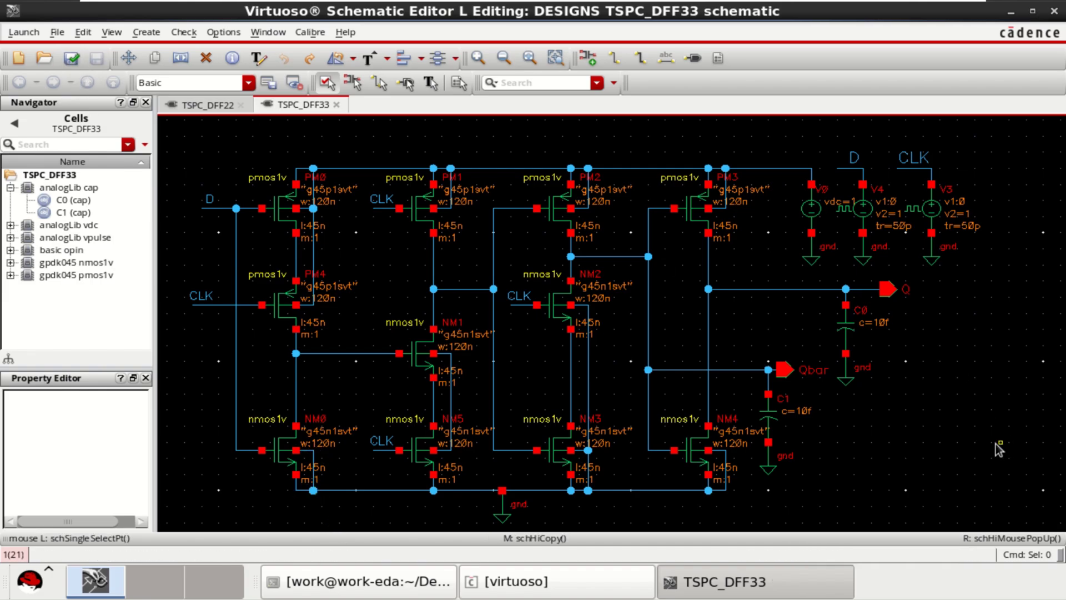
Move pulse sources V4 and V3 with their D and CLK labels and grounds to the empty area beside the Qbar capacitor.
left_click_drag(838, 136, 991, 274)
key("s")
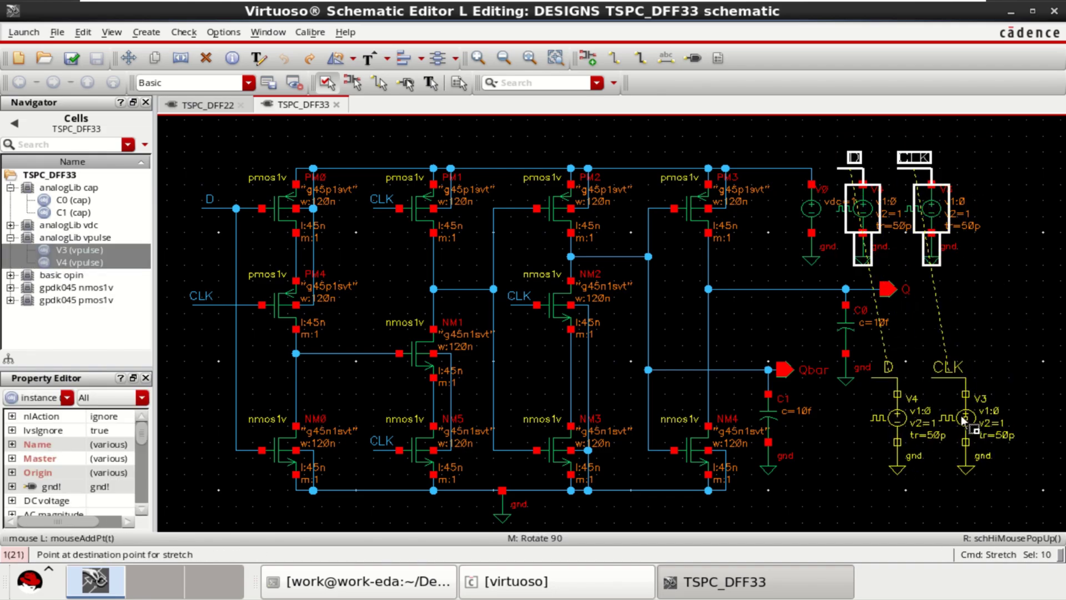
left_click(968, 420)
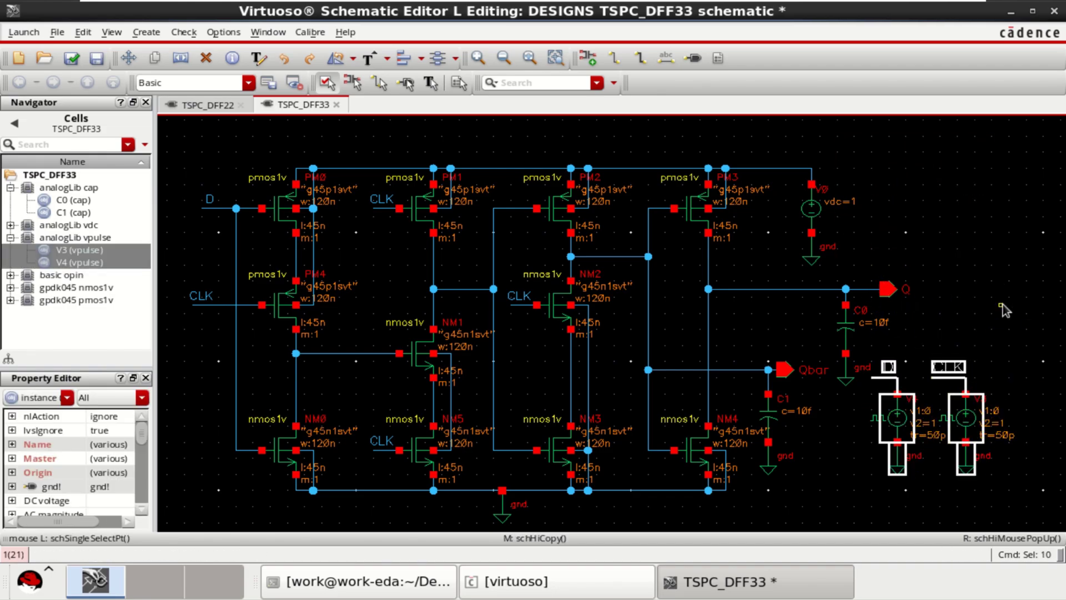
left_click(1001, 306)
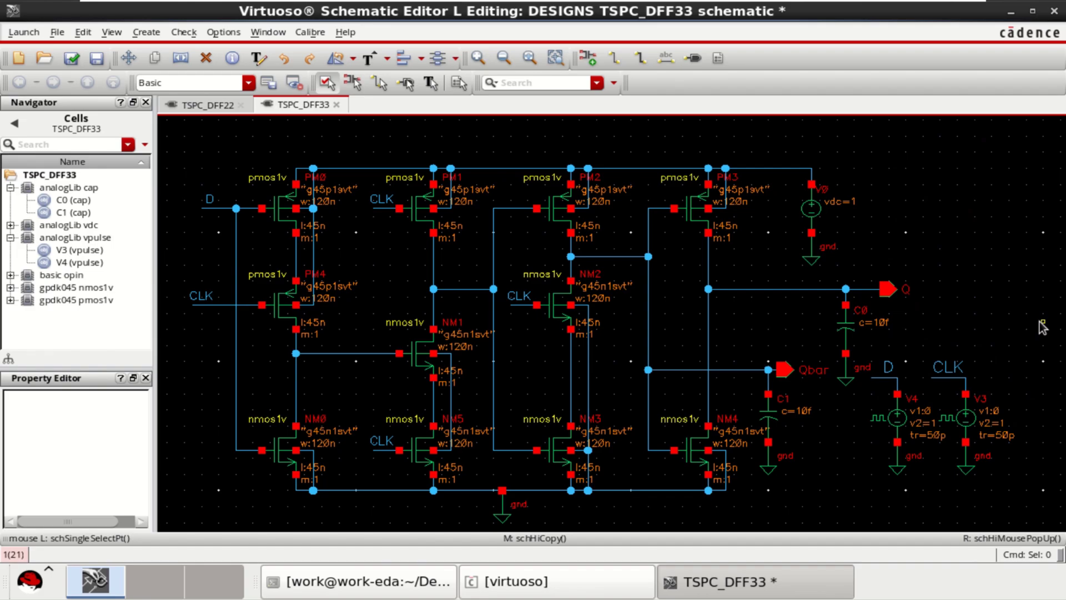
Review the voltage, period, delay, rise, fall and pulse width settings of the D pulse source V4.
key("f")
left_click(882, 398)
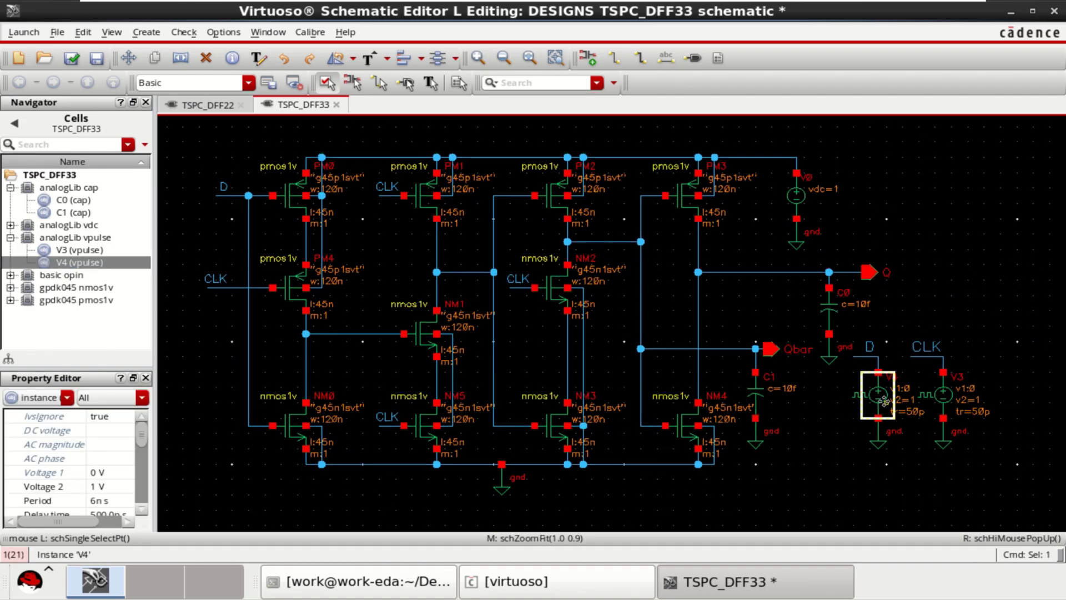
key("q")
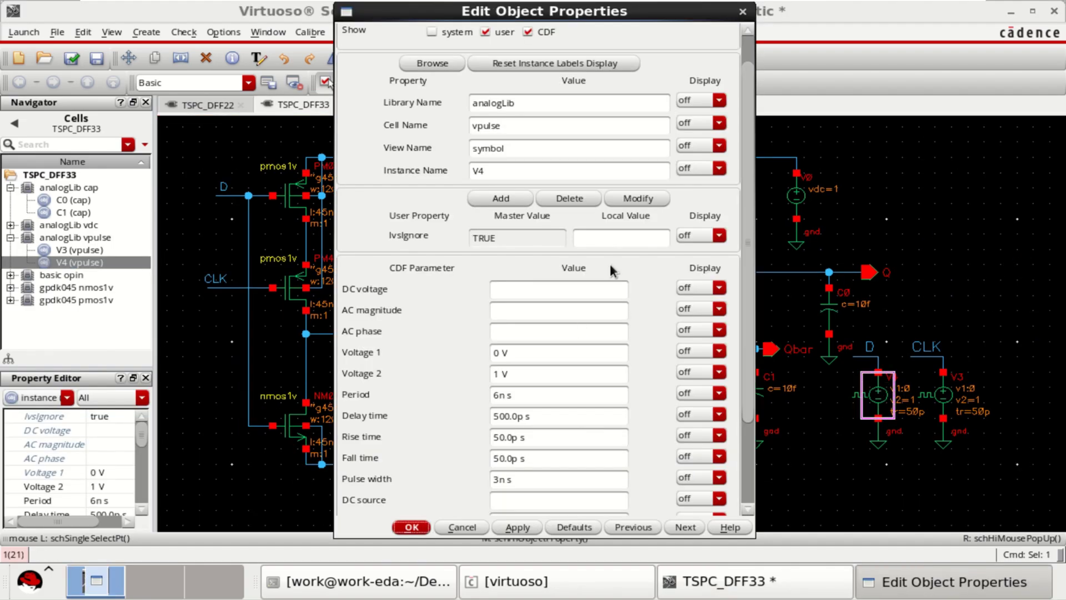
scroll(507, 287, "down", 3)
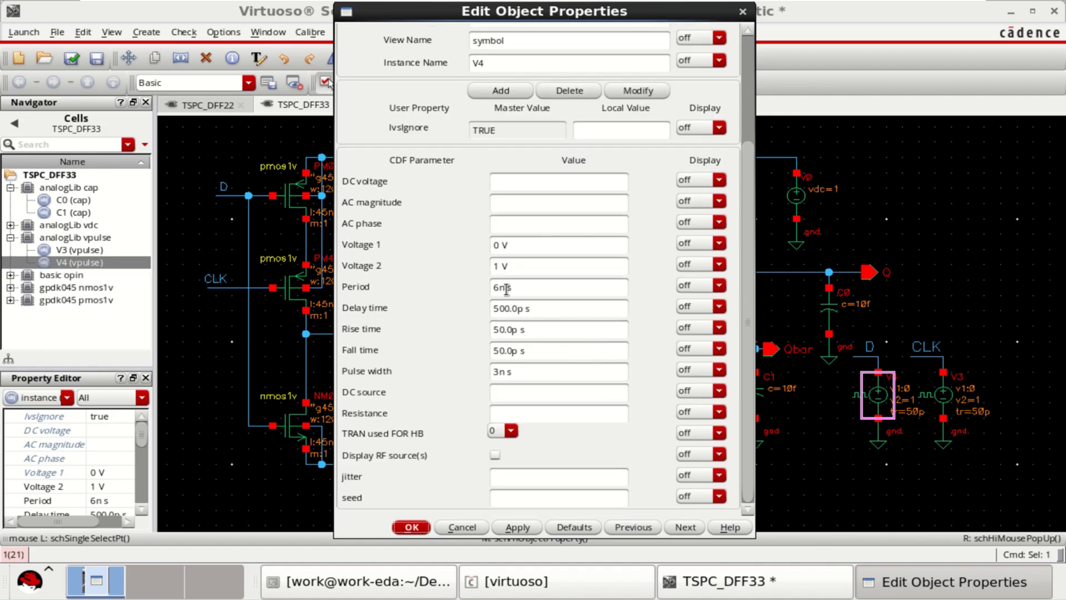
left_click_drag(506, 247, 446, 251)
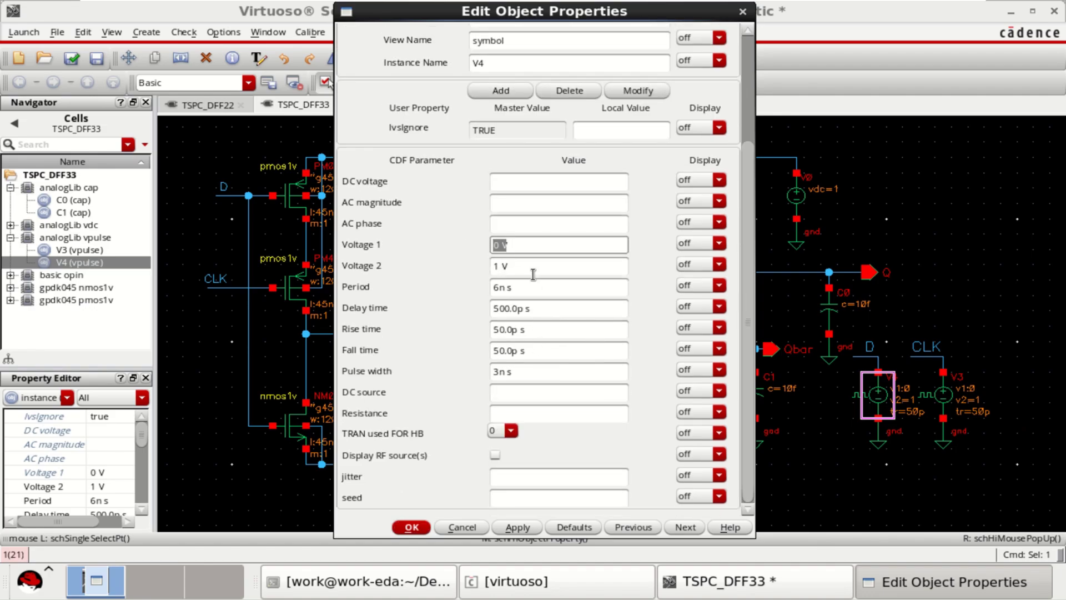
left_click_drag(525, 264, 415, 265)
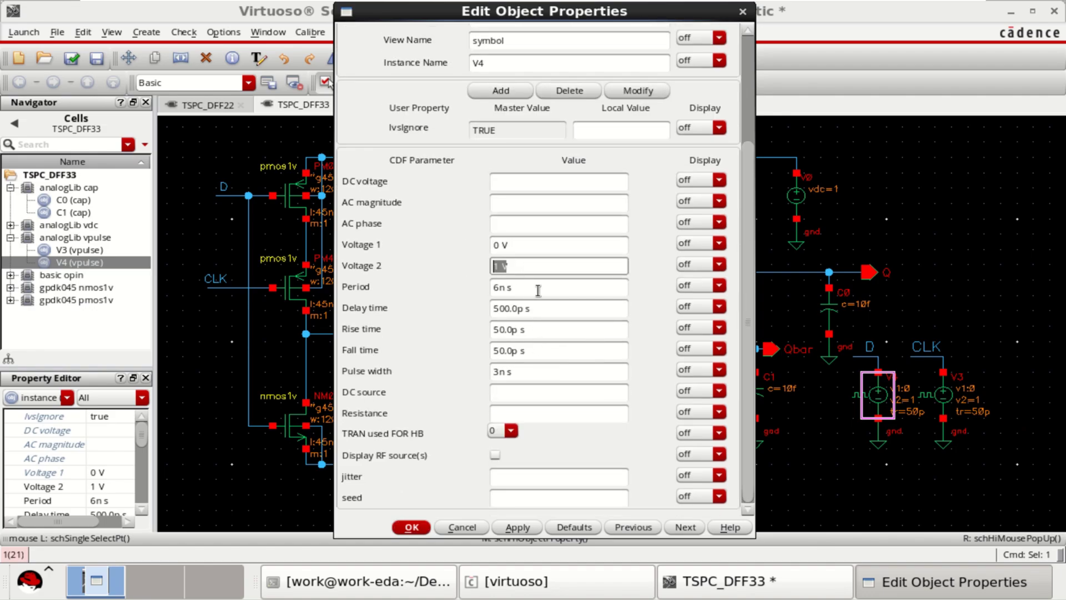
left_click(553, 267)
left_click_drag(533, 287, 468, 284)
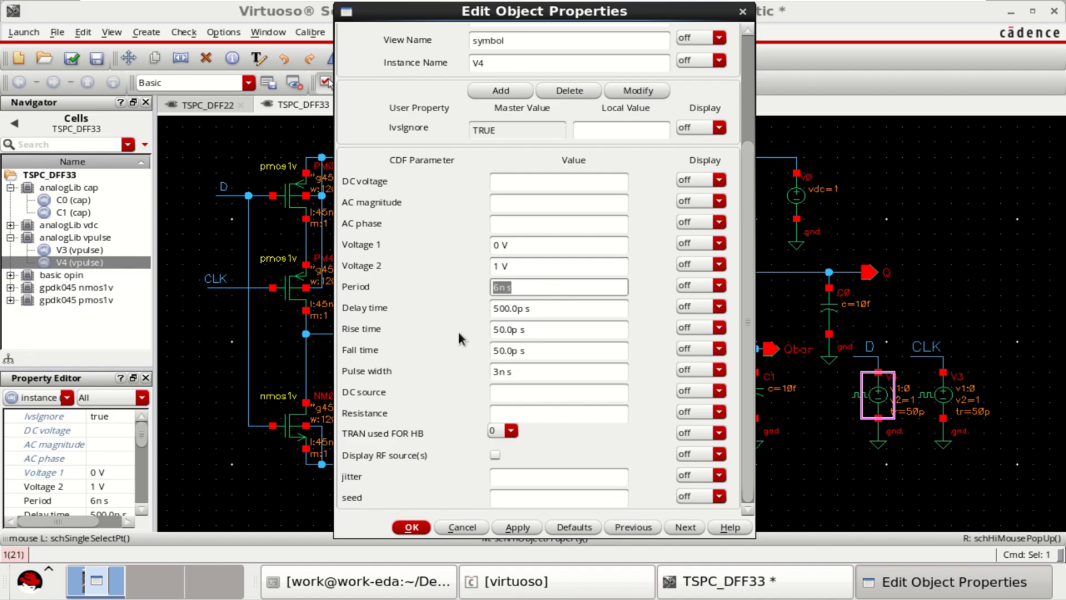
left_click_drag(539, 376, 444, 364)
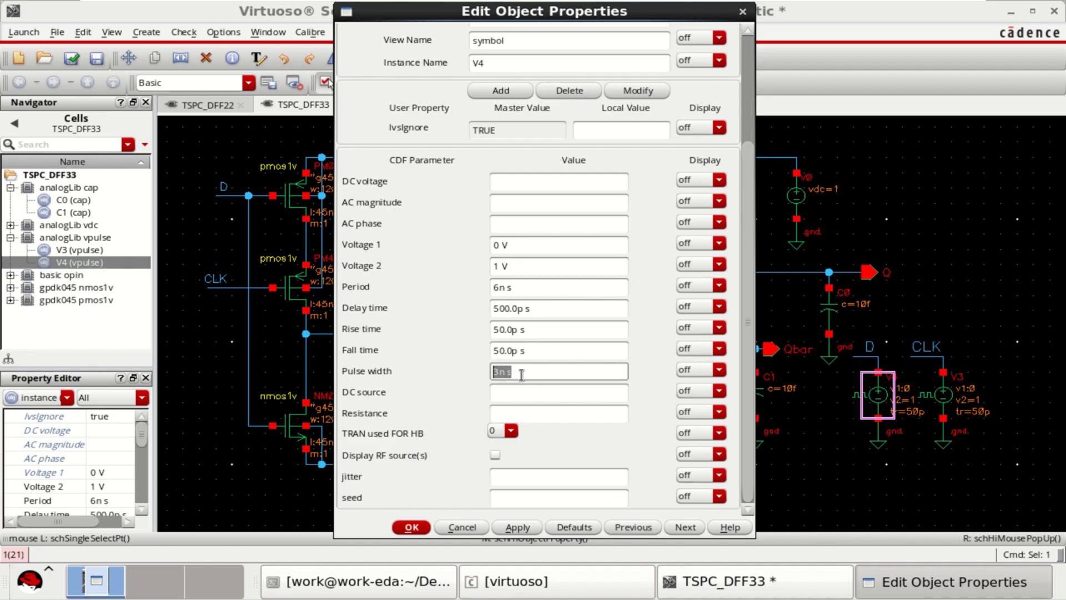
left_click_drag(552, 309, 380, 311)
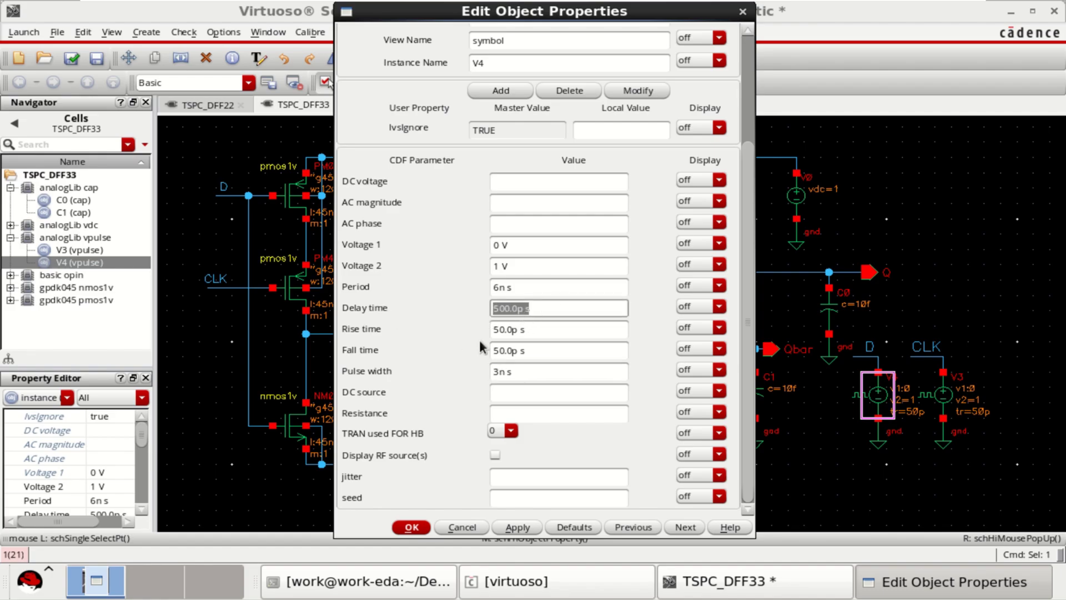
left_click(535, 330)
left_click(517, 353)
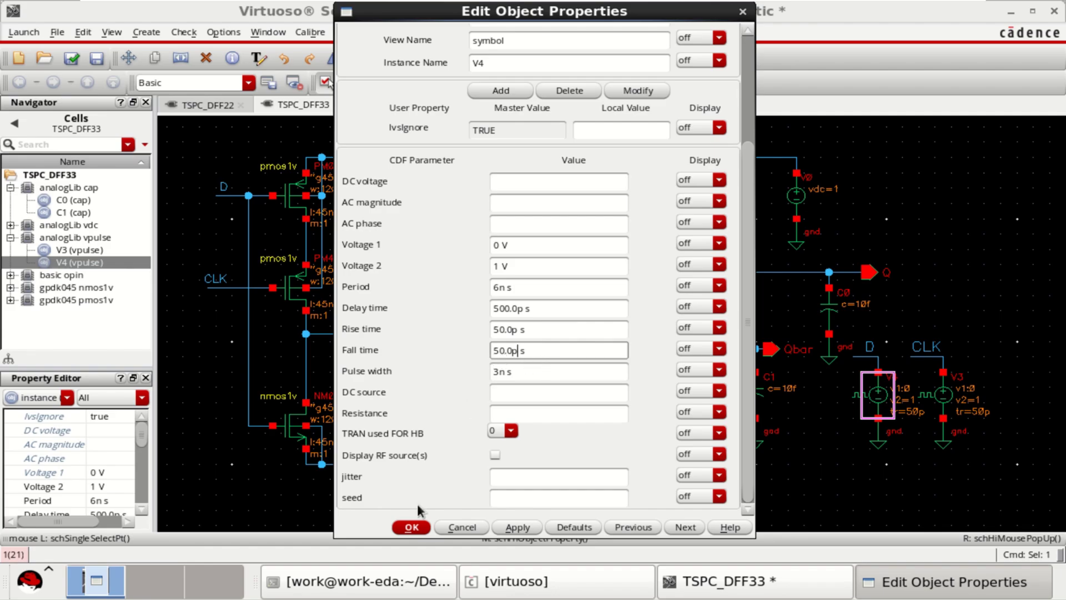
left_click(411, 527)
left_click(862, 467)
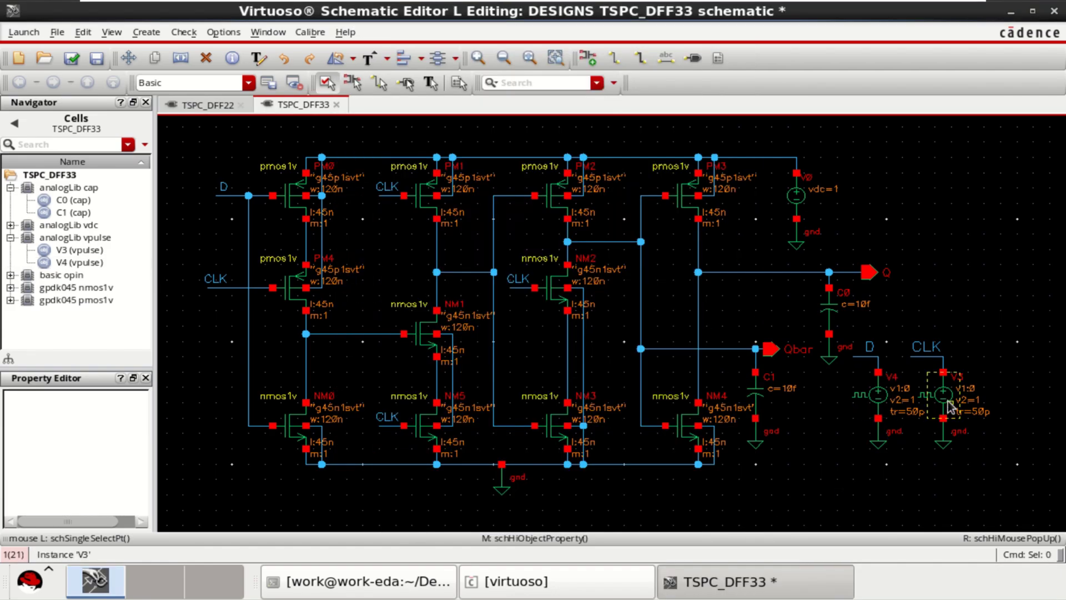
Review the voltage, period, rise, fall and pulse width settings of the CLK pulse source V3.
left_click(943, 395)
key("q")
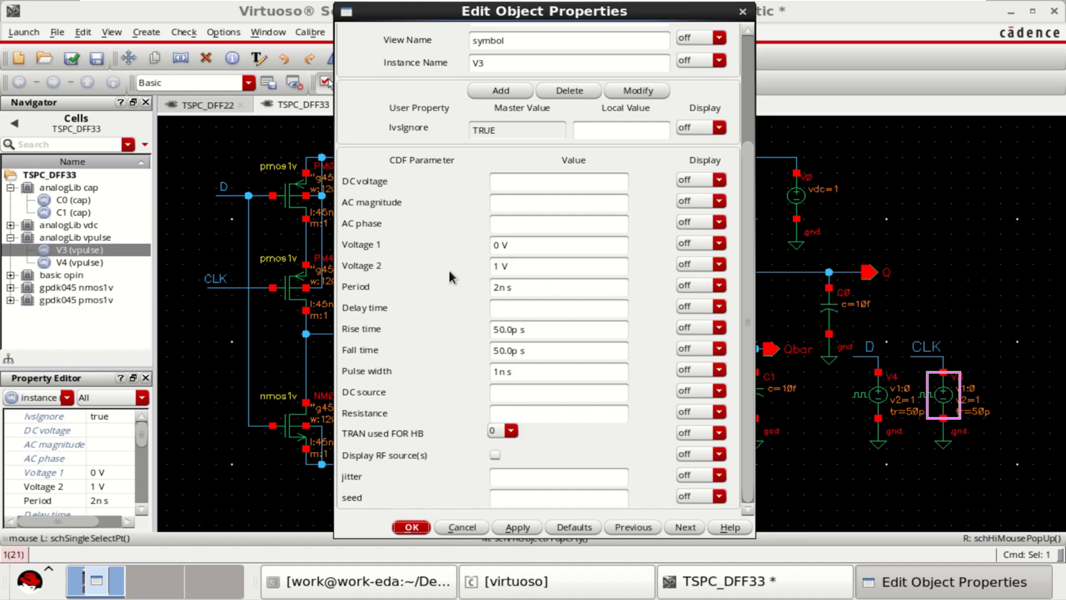
left_click_drag(514, 245, 374, 254)
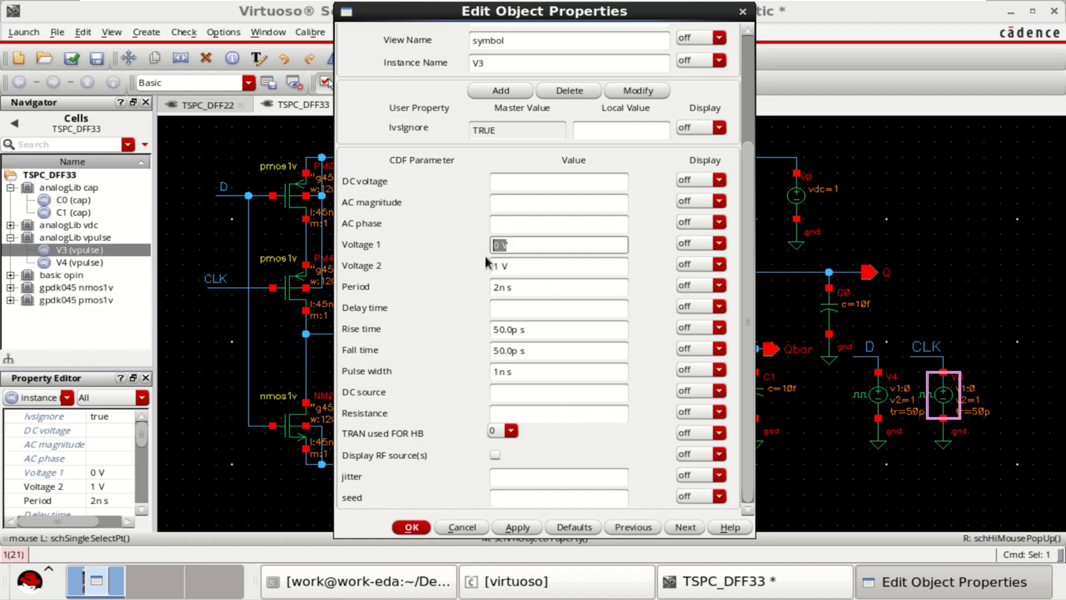
left_click(525, 248)
key("Tab")
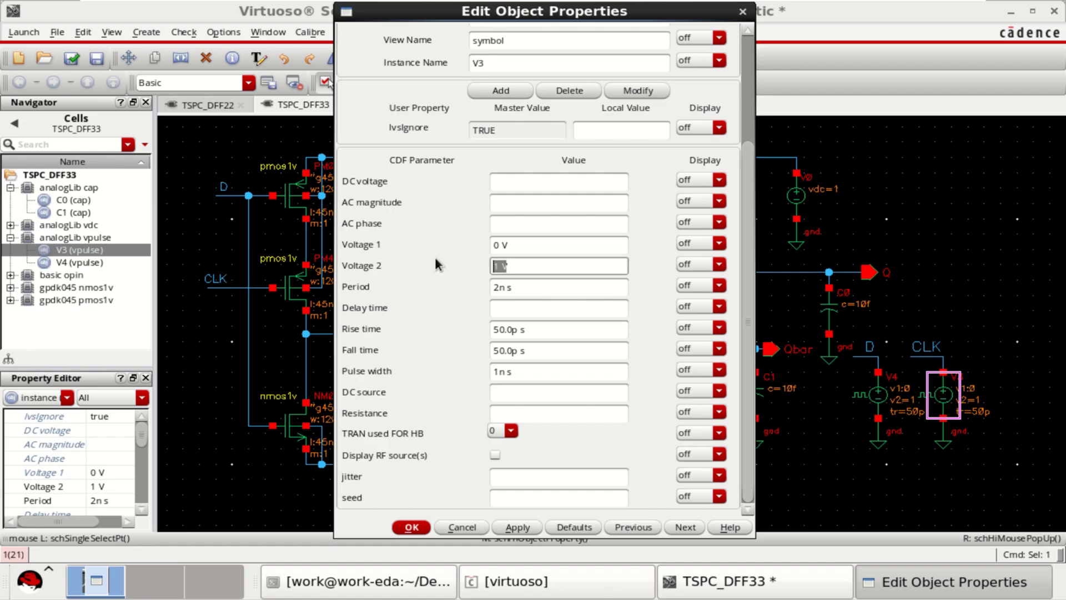
left_click_drag(523, 293, 433, 284)
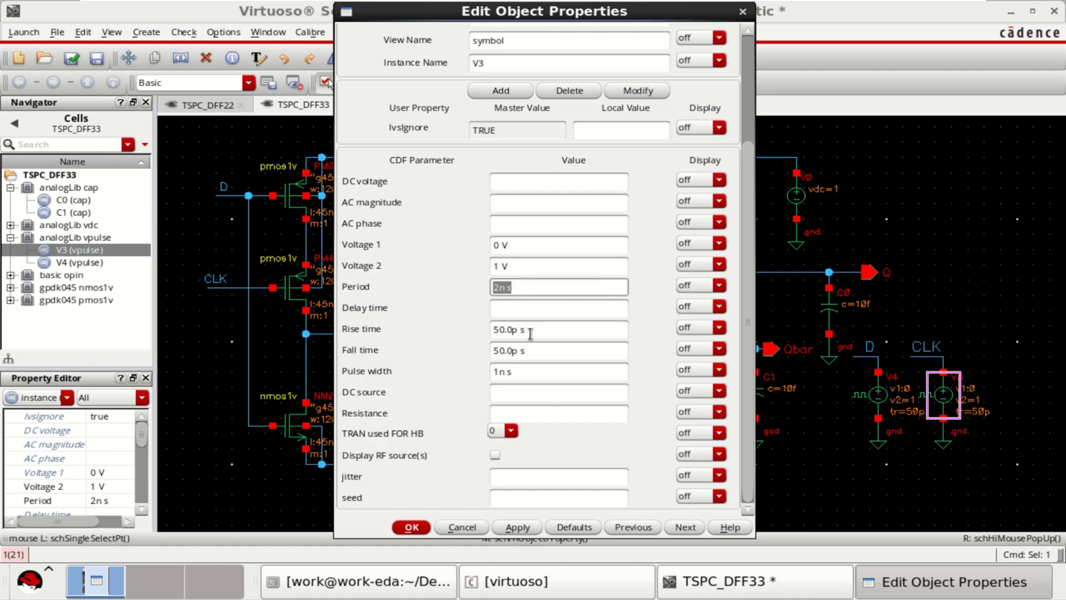
left_click_drag(530, 332, 457, 350)
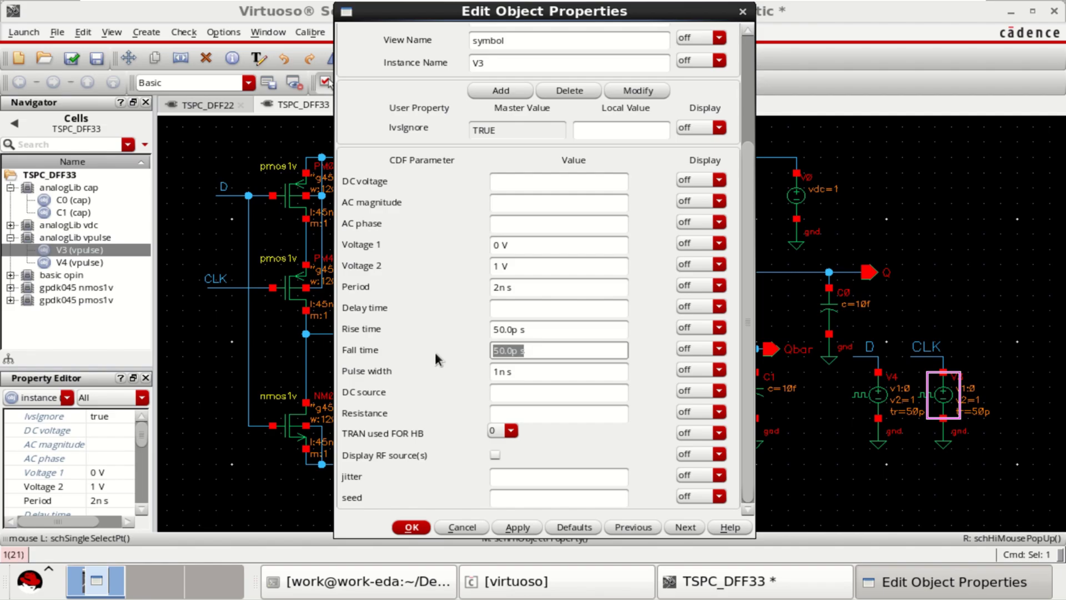
left_click(527, 374)
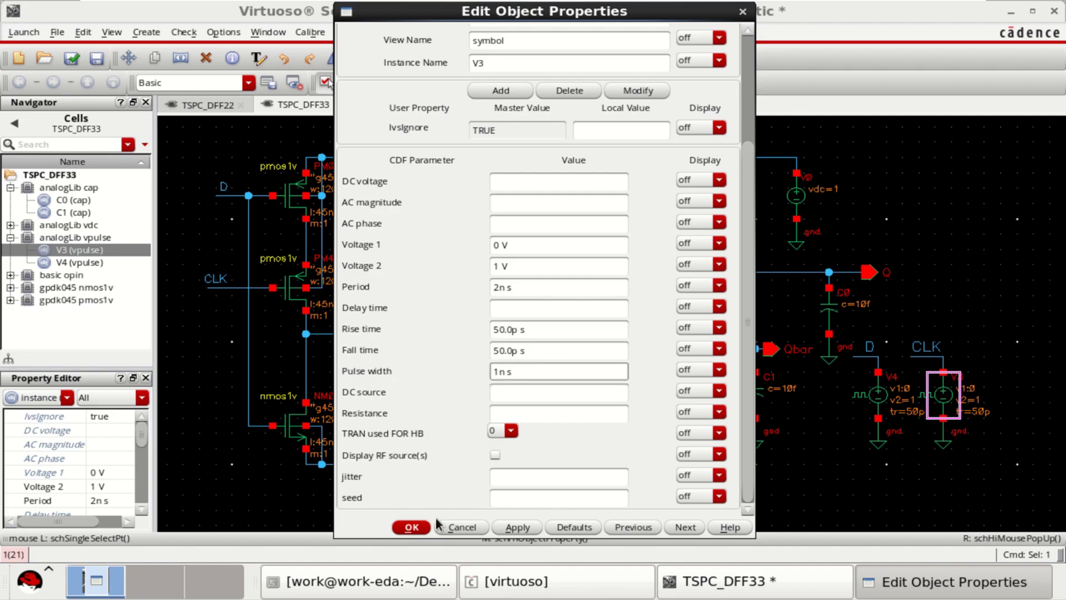
left_click(410, 527)
left_click(778, 466)
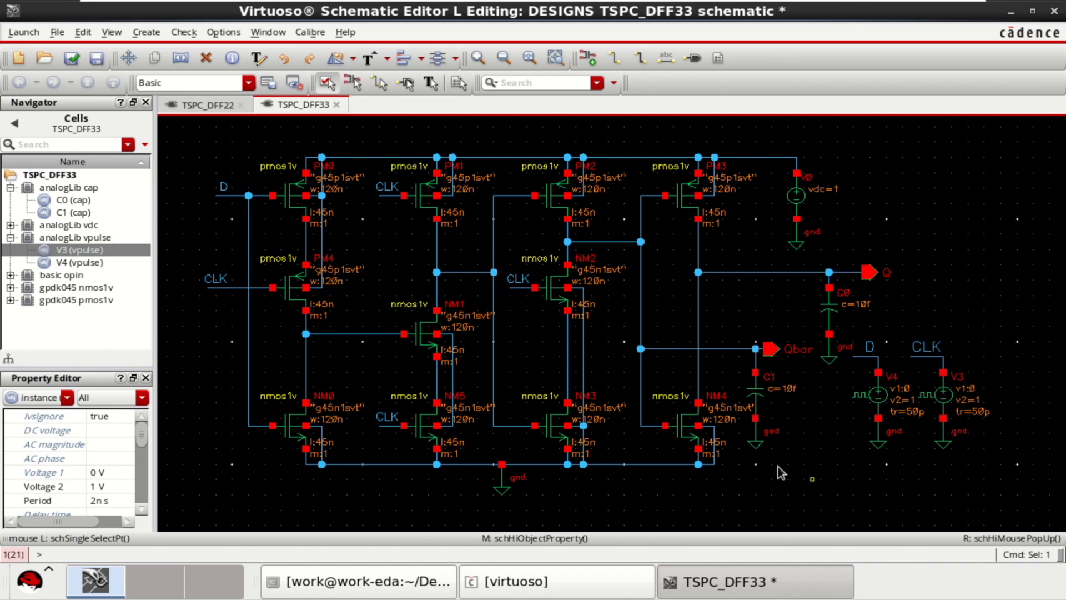
Check and save the schematic, and review the DC voltage setting of supply source V0.
left_click(73, 58)
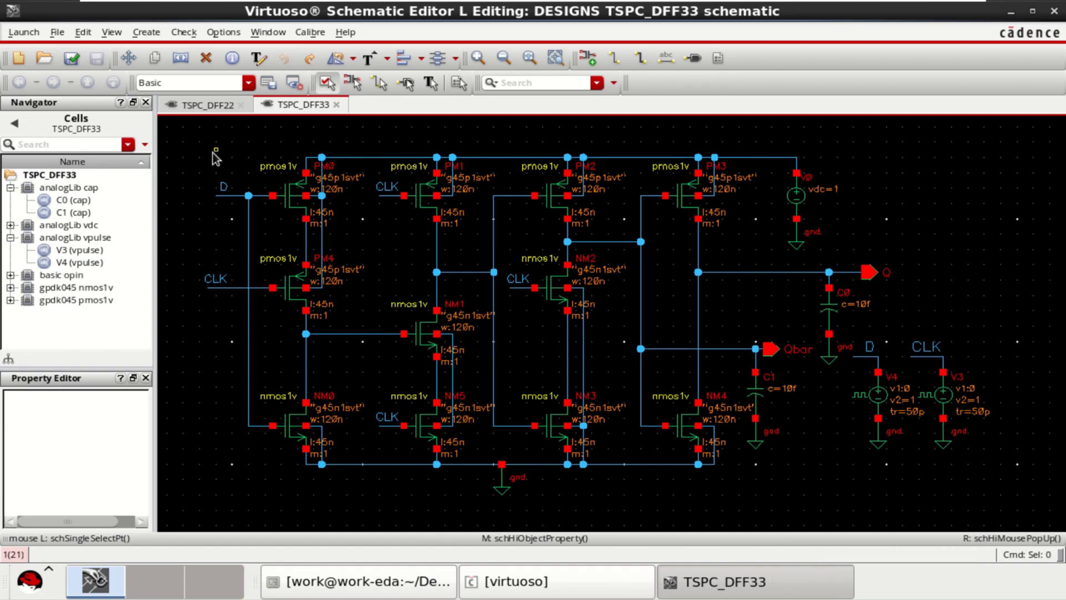
left_click(802, 202)
key("q")
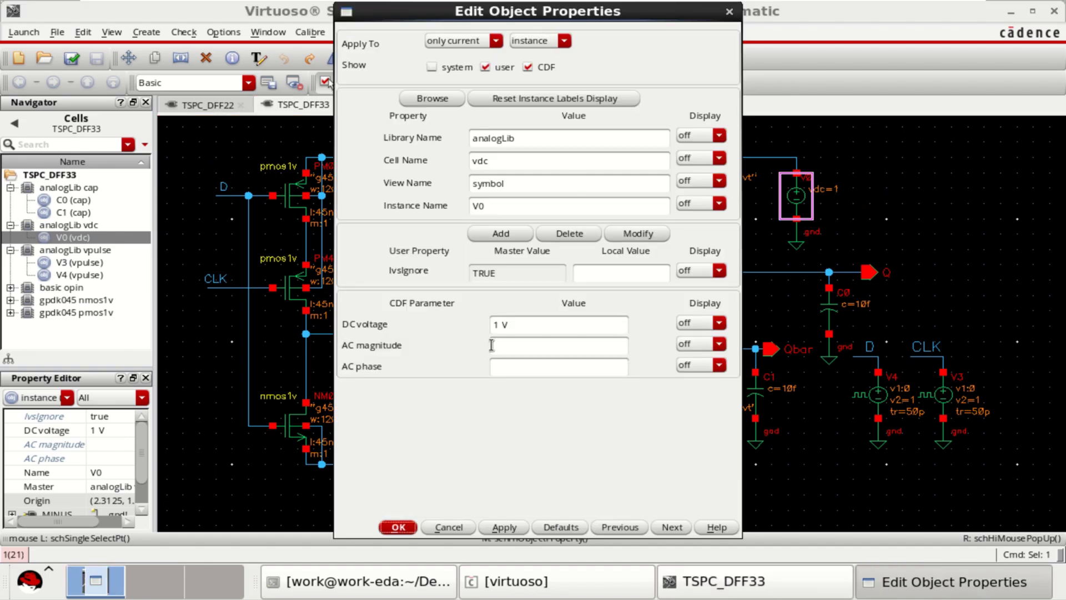
left_click(396, 527)
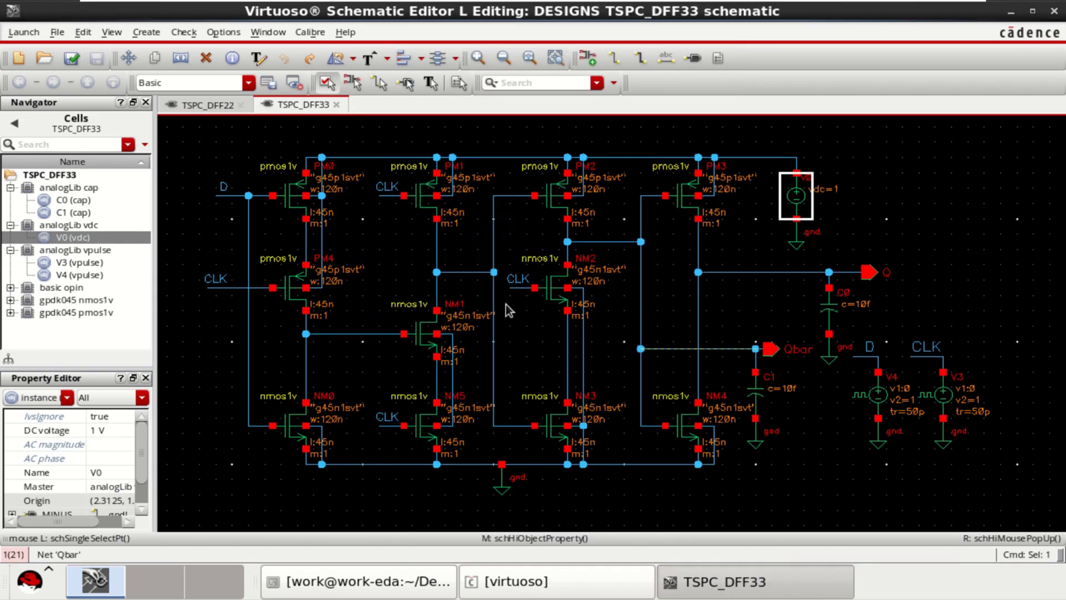
Launch ADE L for the TSPC_DFF33 schematic and move its window clear of the screen edge.
left_click(24, 32)
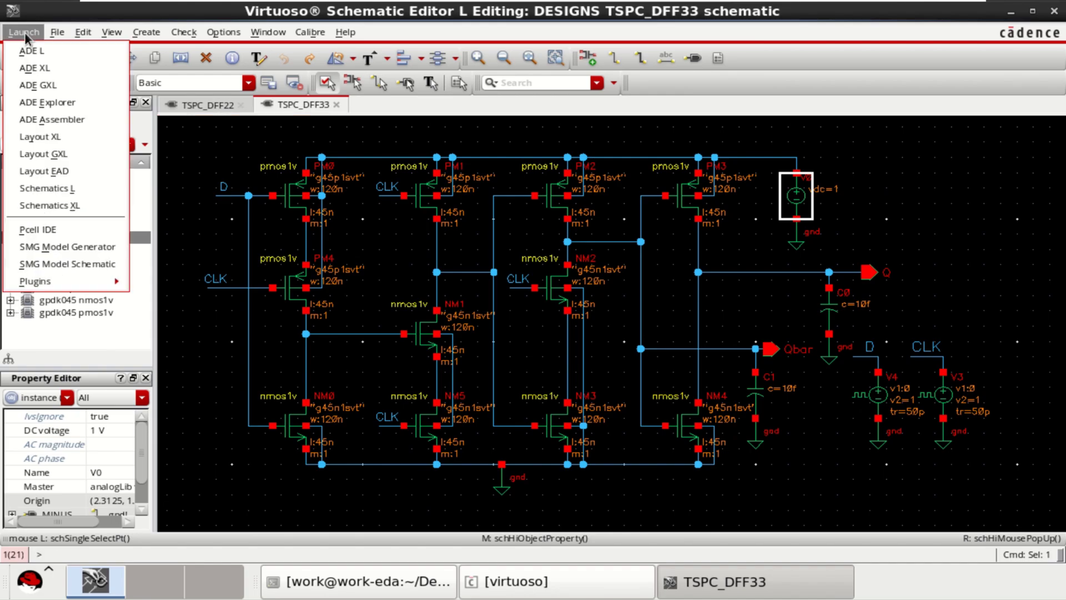
left_click(64, 50)
left_click_drag(414, 181, 640, 130)
Add a transient analysis with a stop time of 30n and moderate accuracy.
right_click(555, 265)
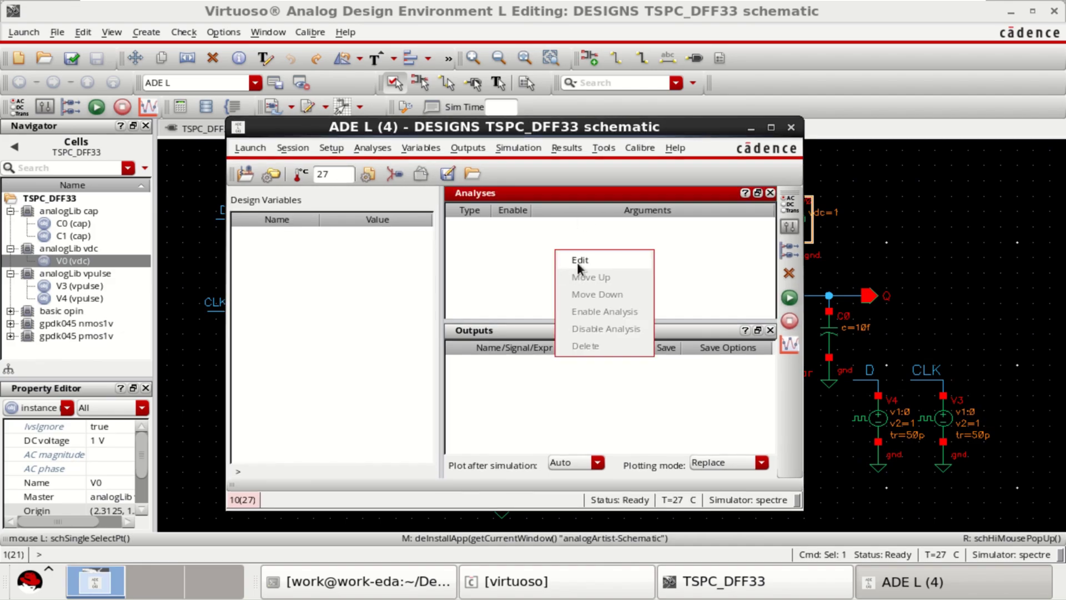
left_click(608, 259)
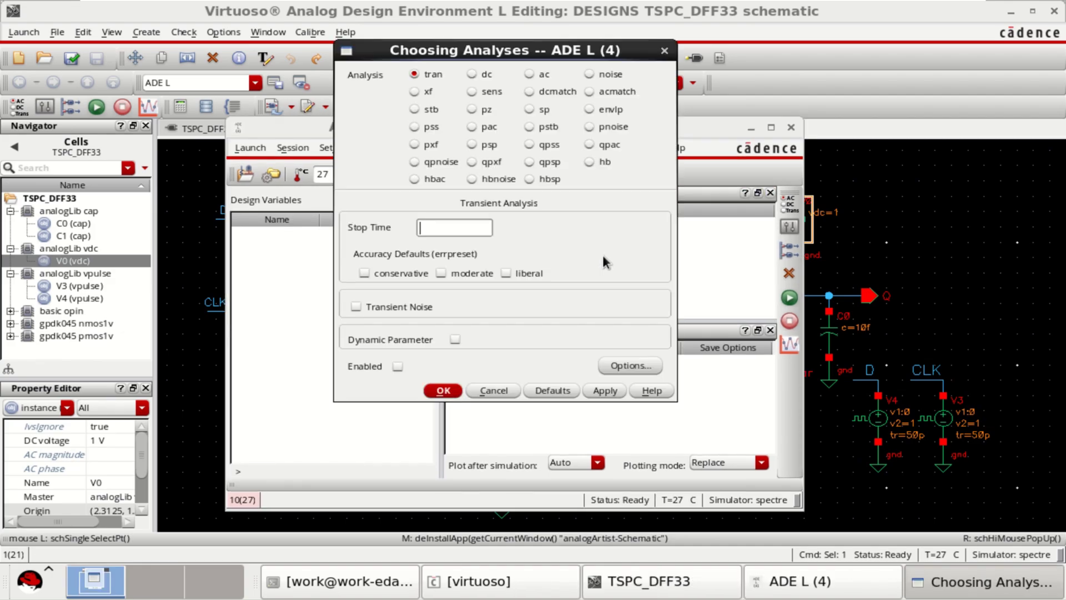
left_click(440, 222)
type("30n")
left_click(462, 274)
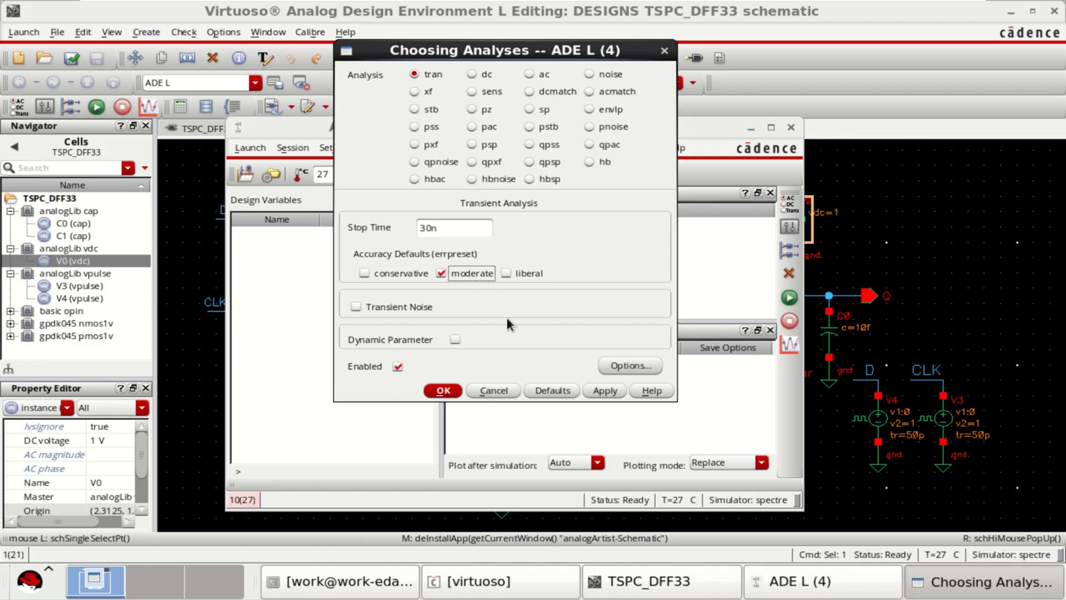
left_click(444, 391)
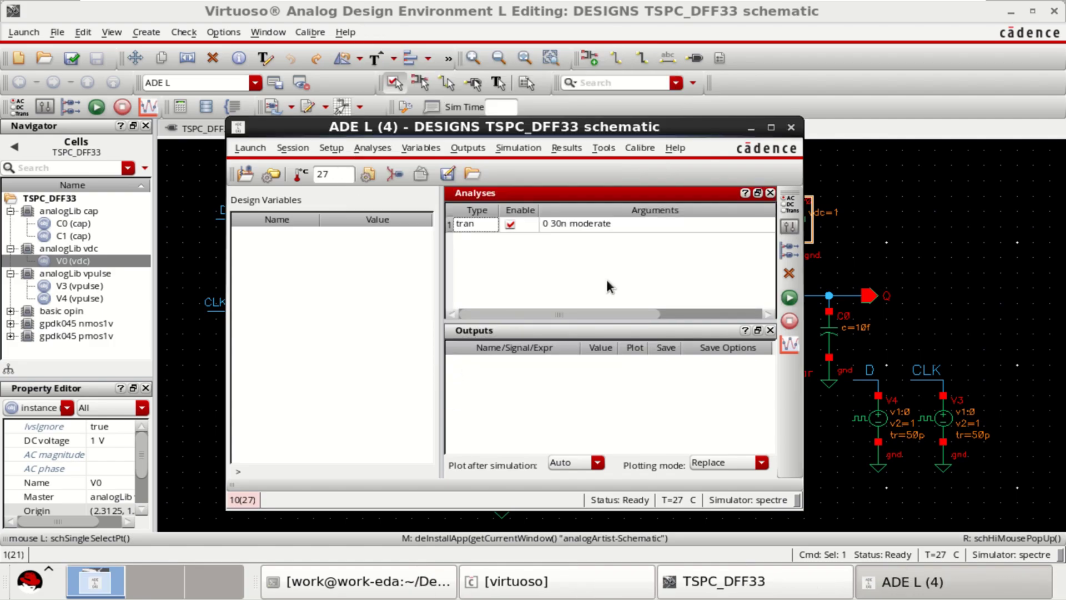
Pick the D, CLK, Q and Qbar nets from the schematic as outputs for plotting.
right_click(585, 390)
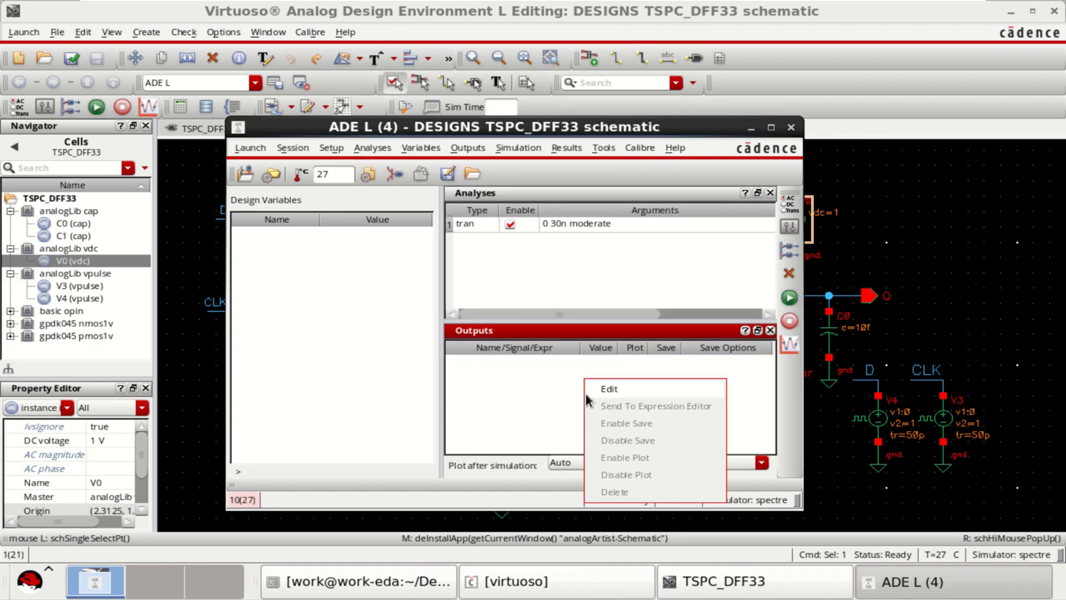
left_click(527, 381)
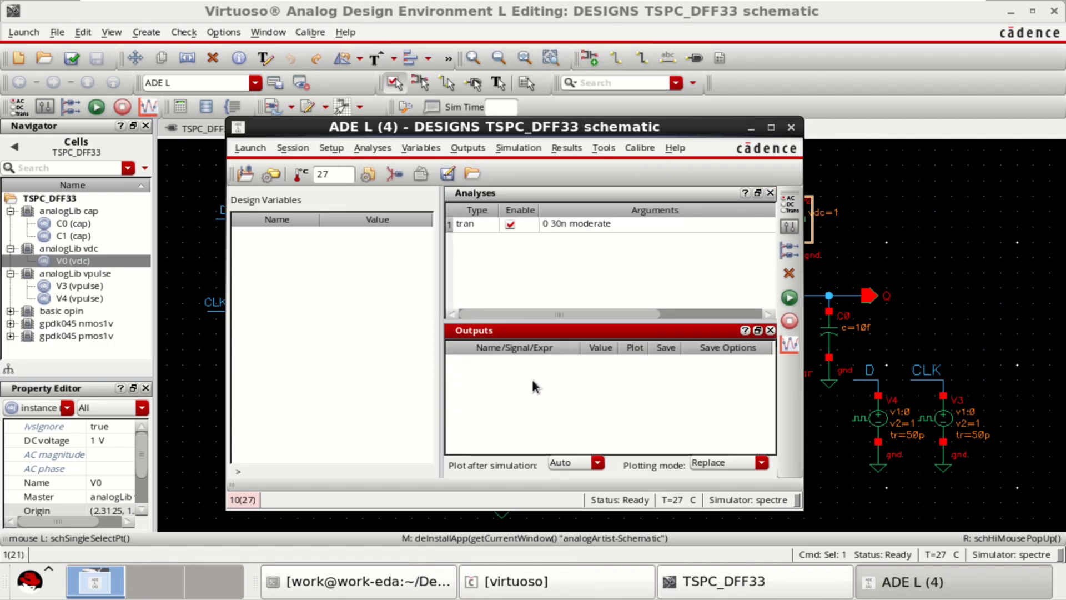
right_click(589, 384)
left_click(614, 383)
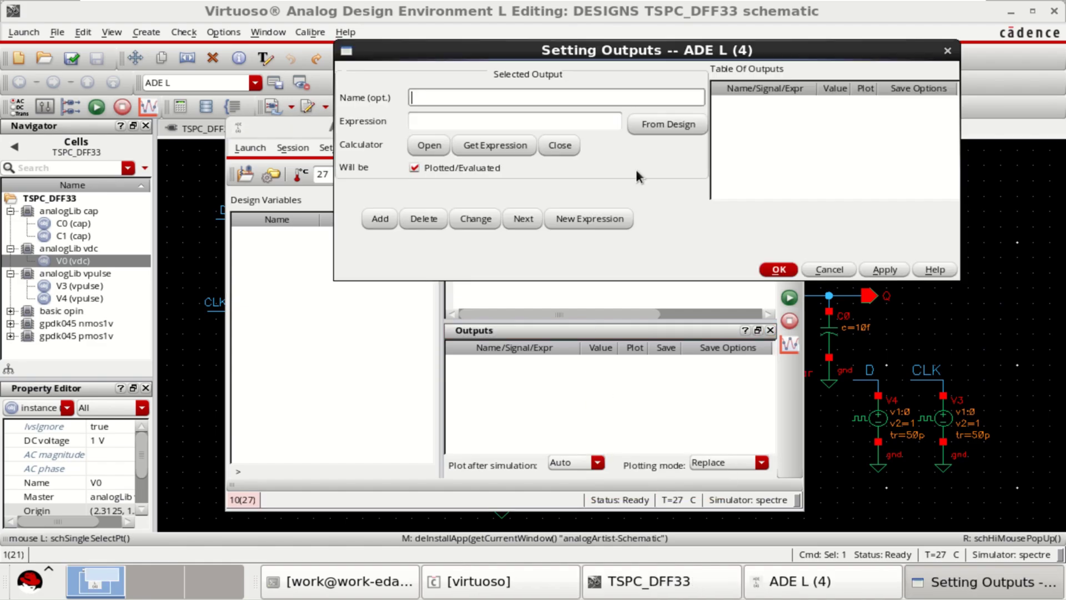
left_click(667, 124)
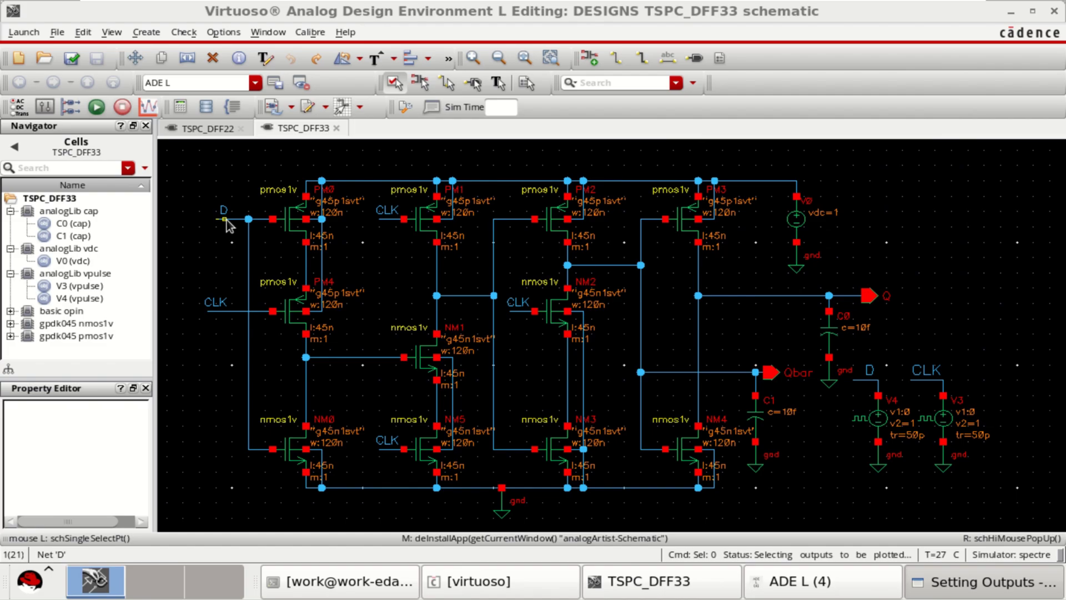
left_click(228, 224)
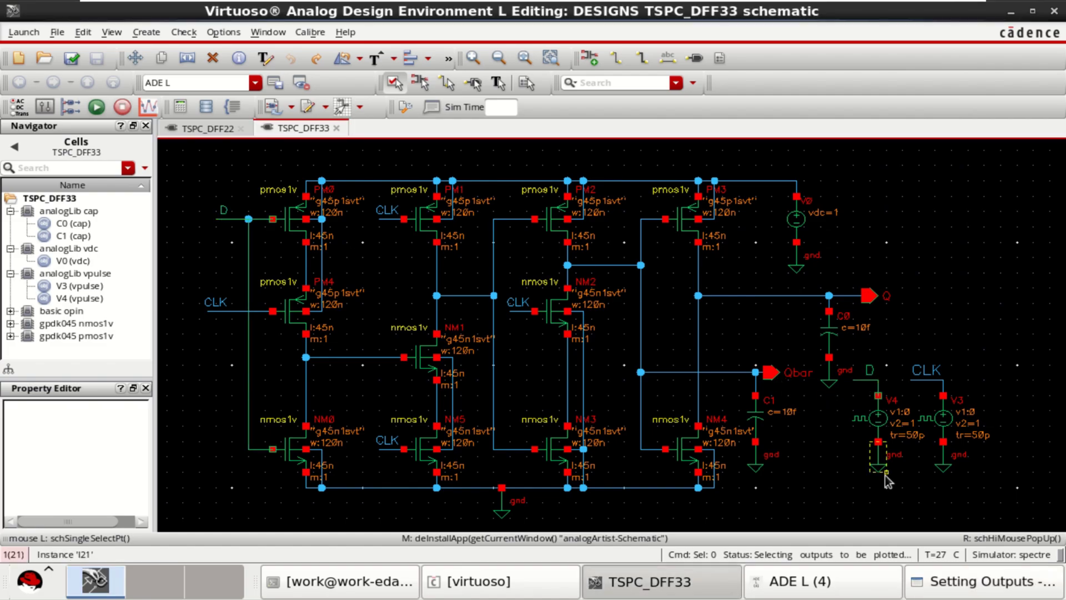
left_click(231, 313)
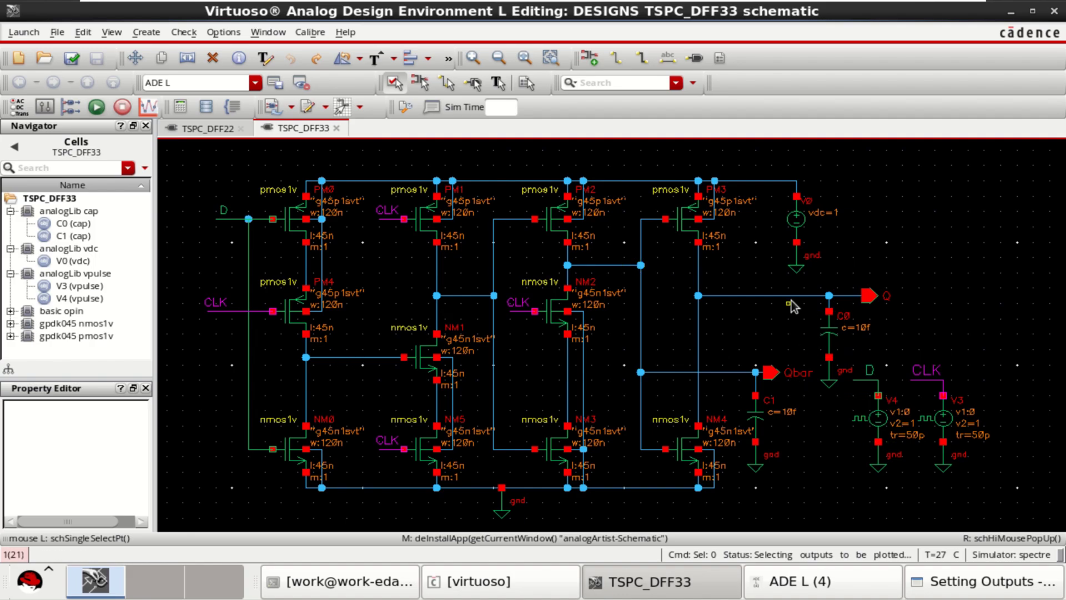
left_click(722, 377)
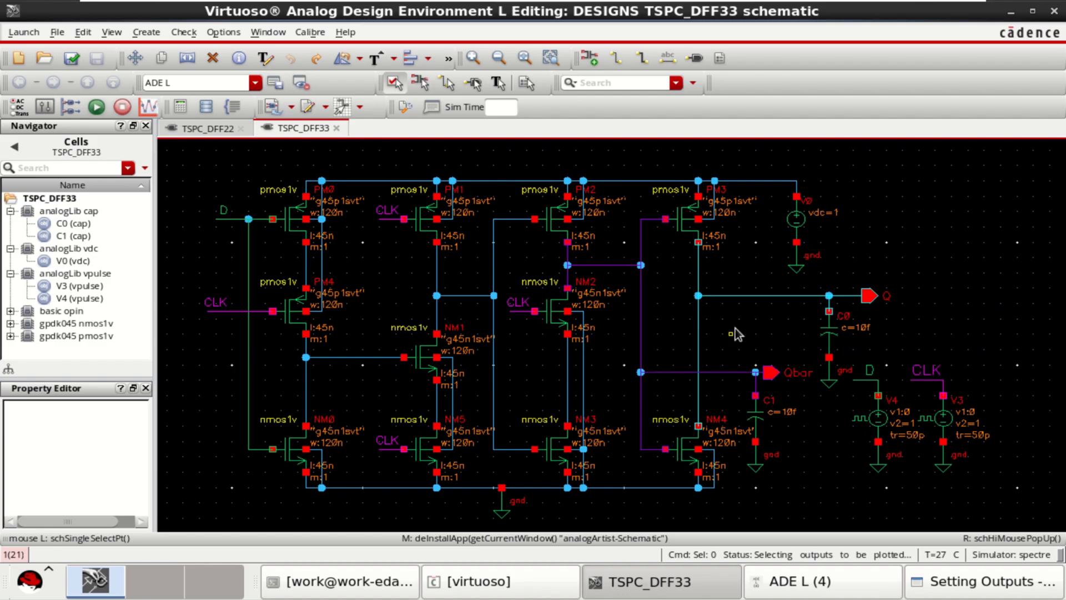
Review and accept the D, CLK, Q and Qbar plot outputs, and widen the analyses and outputs area in ADE L.
left_click(969, 581)
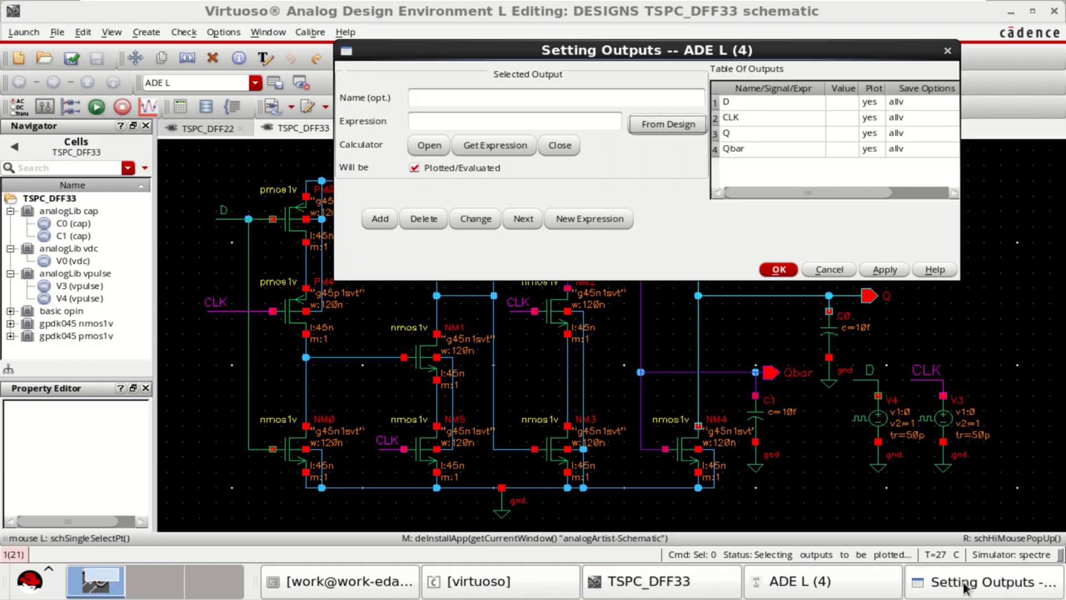
left_click(738, 101)
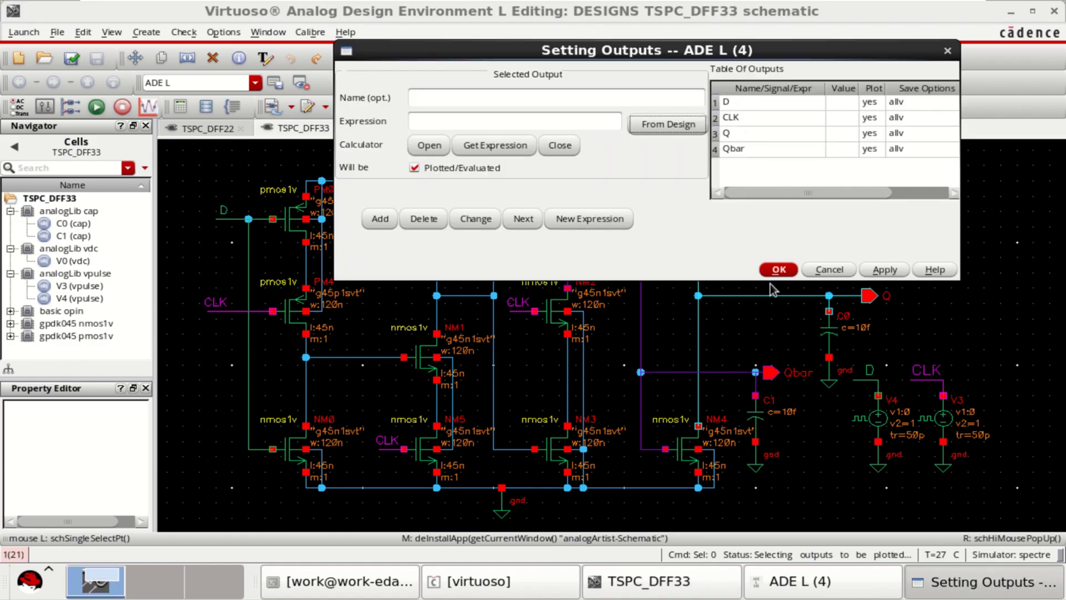
left_click(748, 116)
left_click(742, 132)
left_click(769, 148)
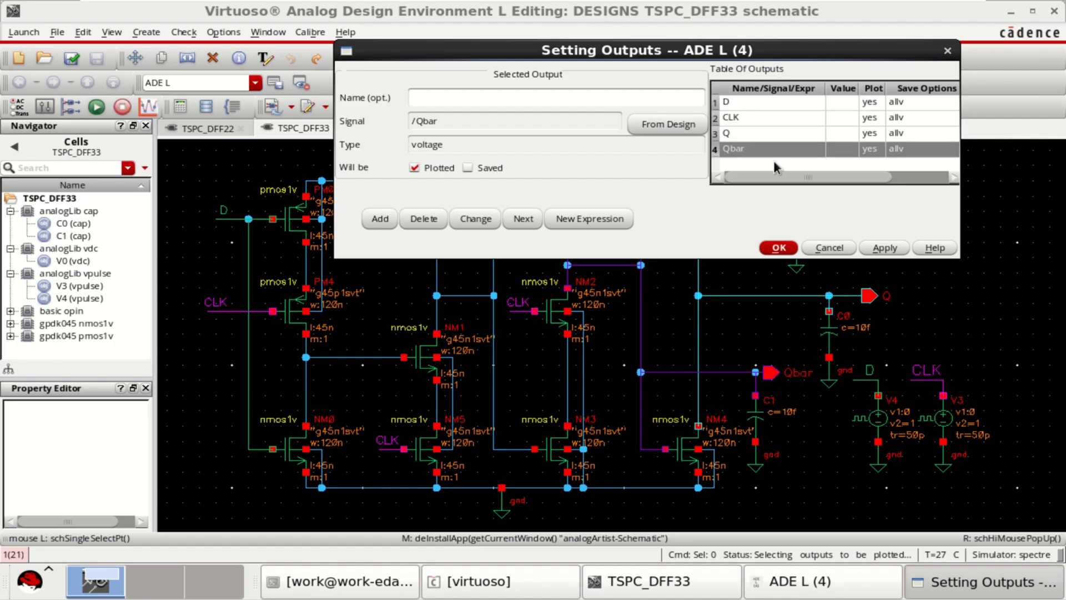
left_click(779, 248)
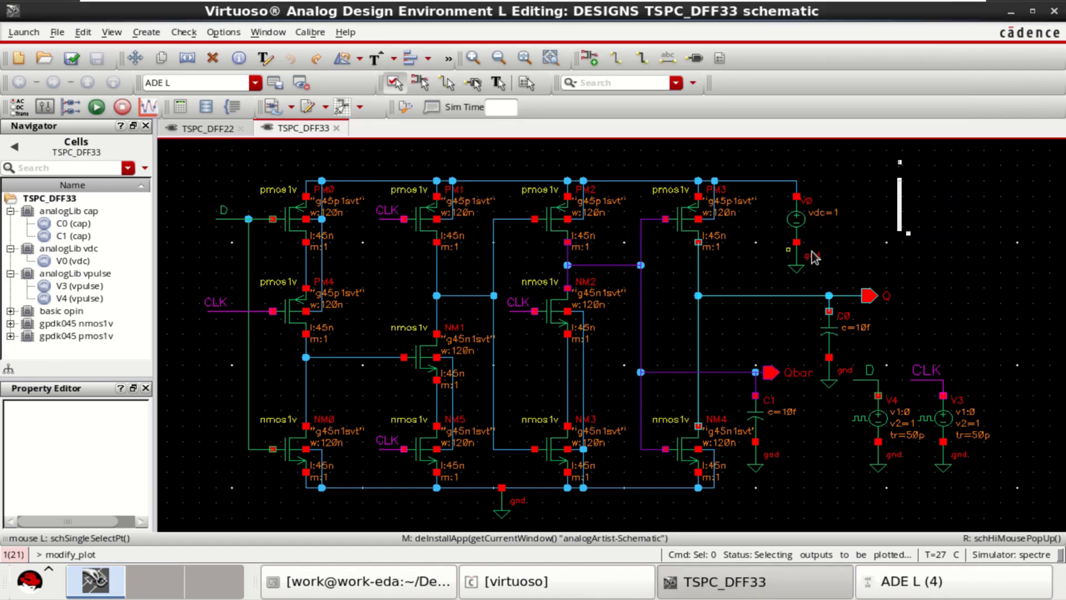
left_click(934, 583)
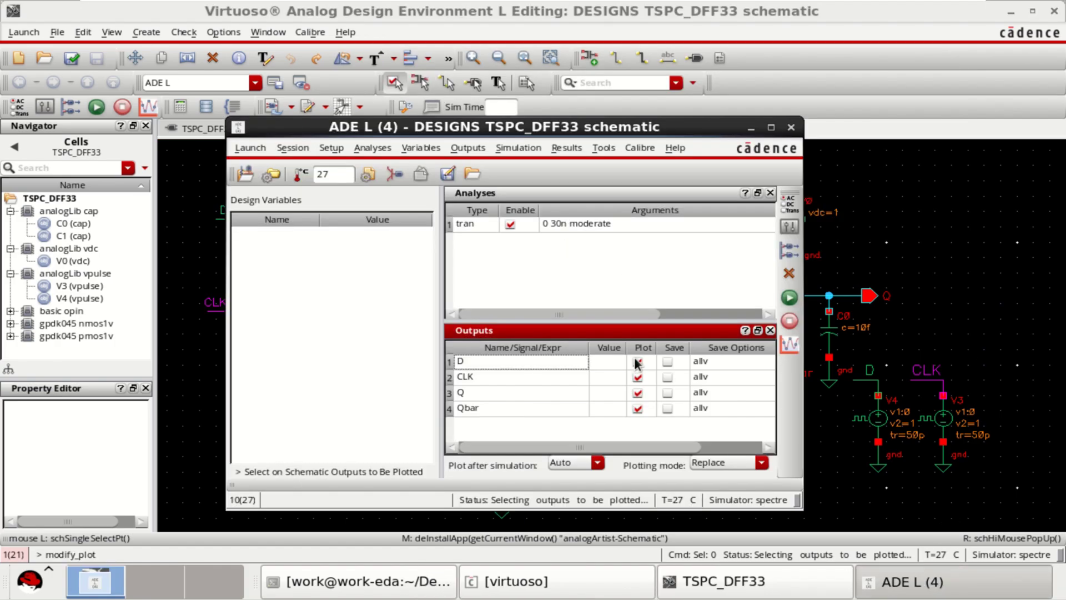
left_click_drag(441, 285, 397, 286)
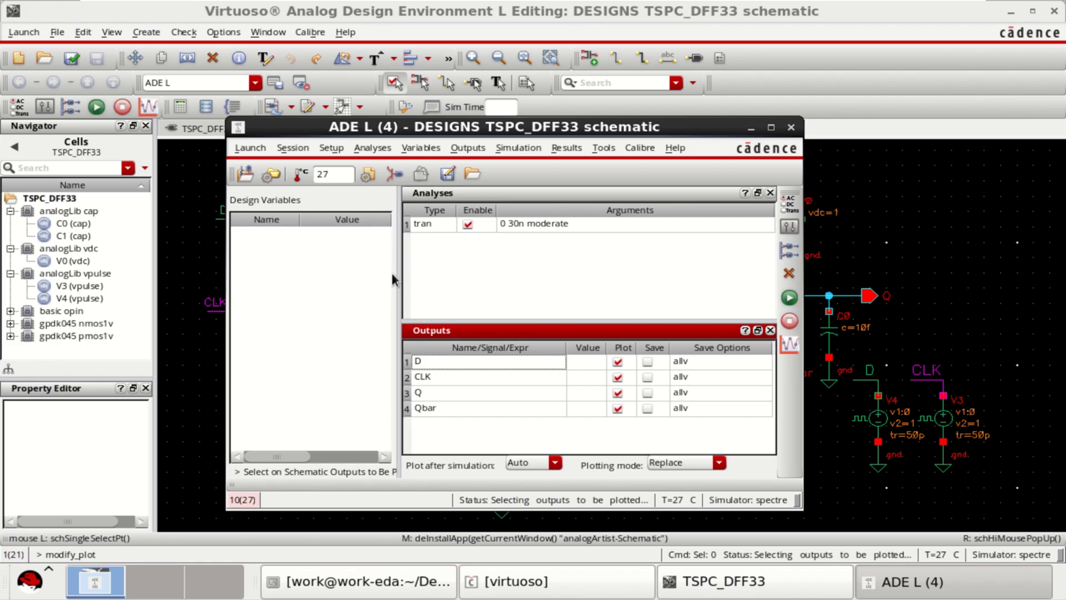
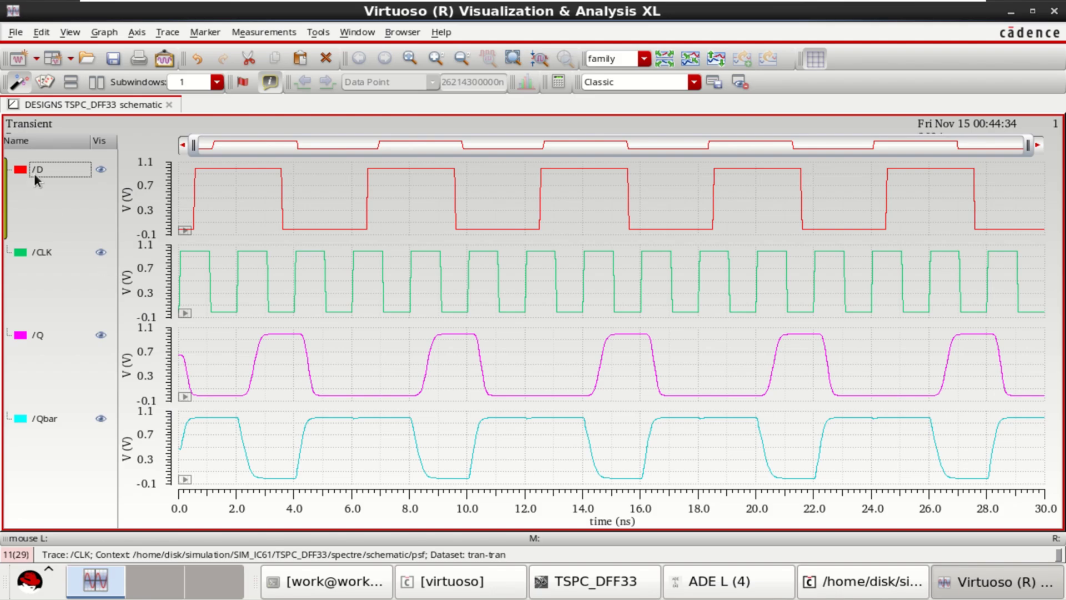
Set the line width of the D, CLK, Q and Qbar traces to Thick.
left_click(34, 173)
left_click(35, 251, "ctrl")
left_click(24, 335, "ctrl")
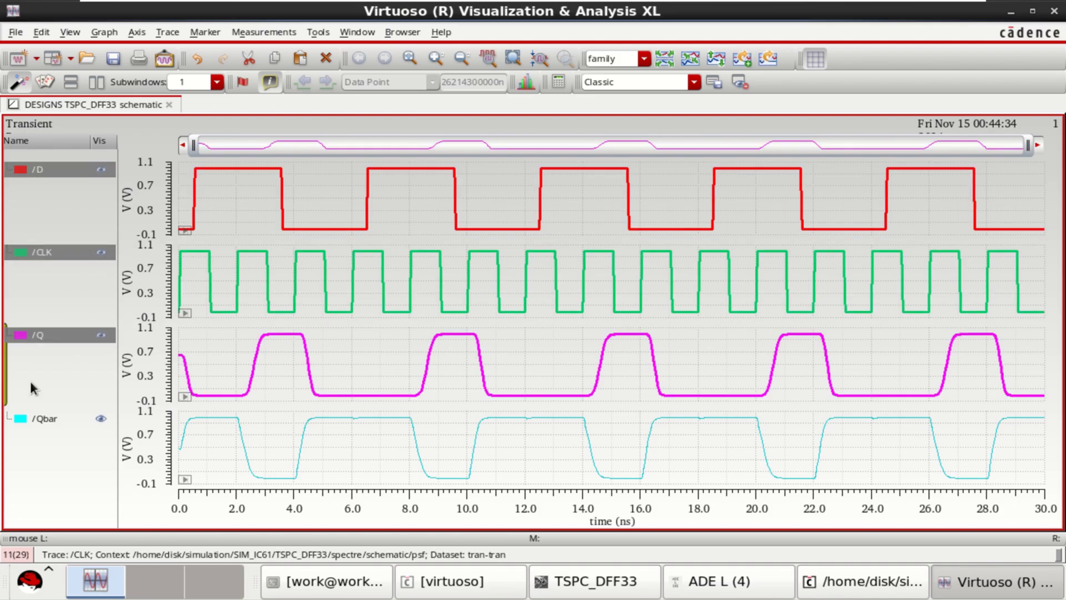
left_click(33, 417, "ctrl")
right_click(33, 418)
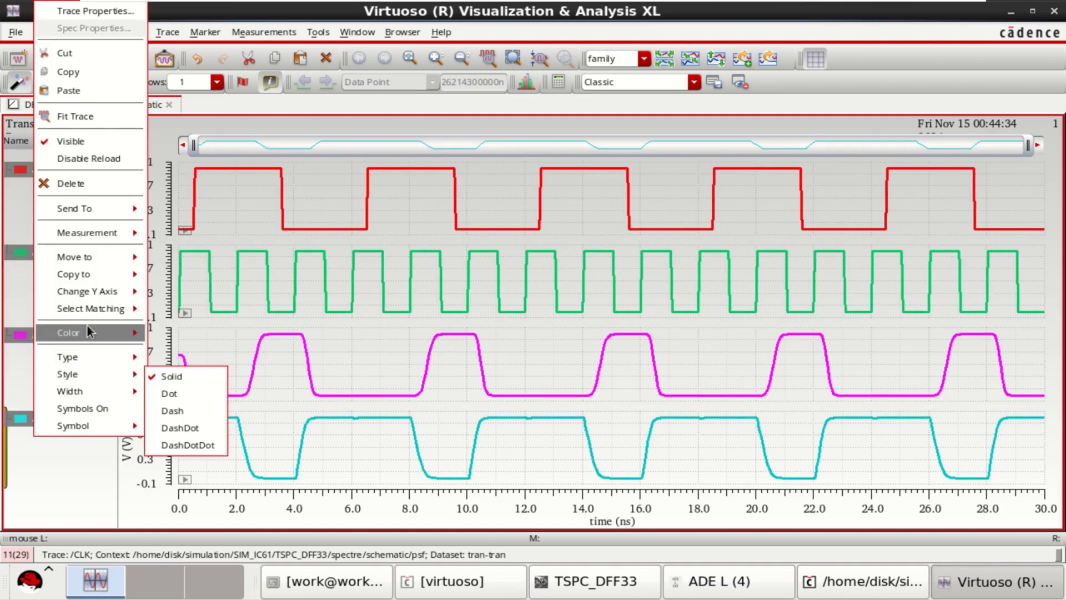
mouse_move(82, 393)
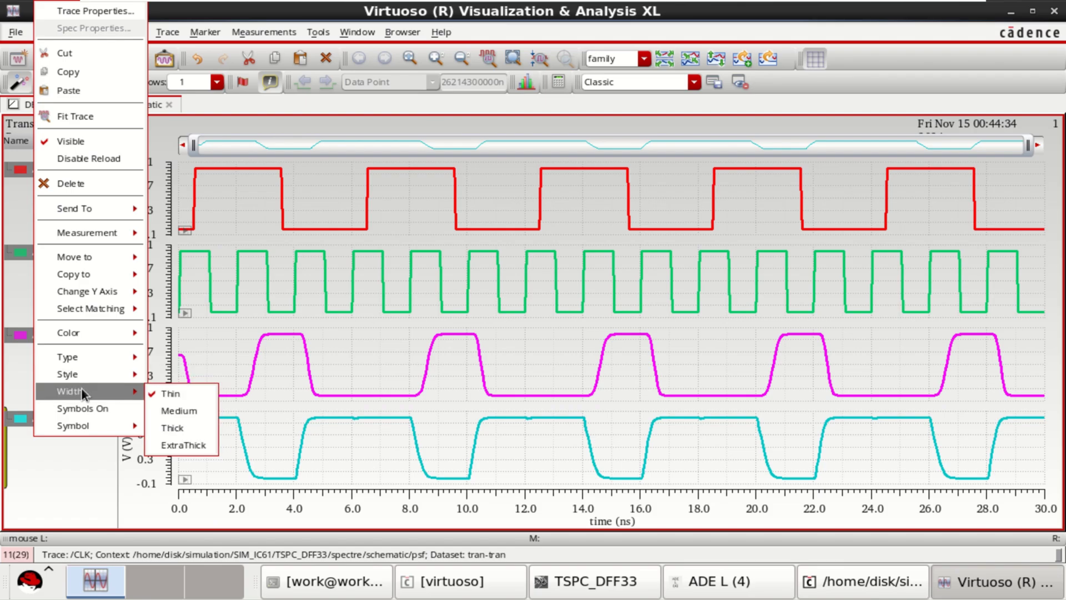
left_click(169, 425)
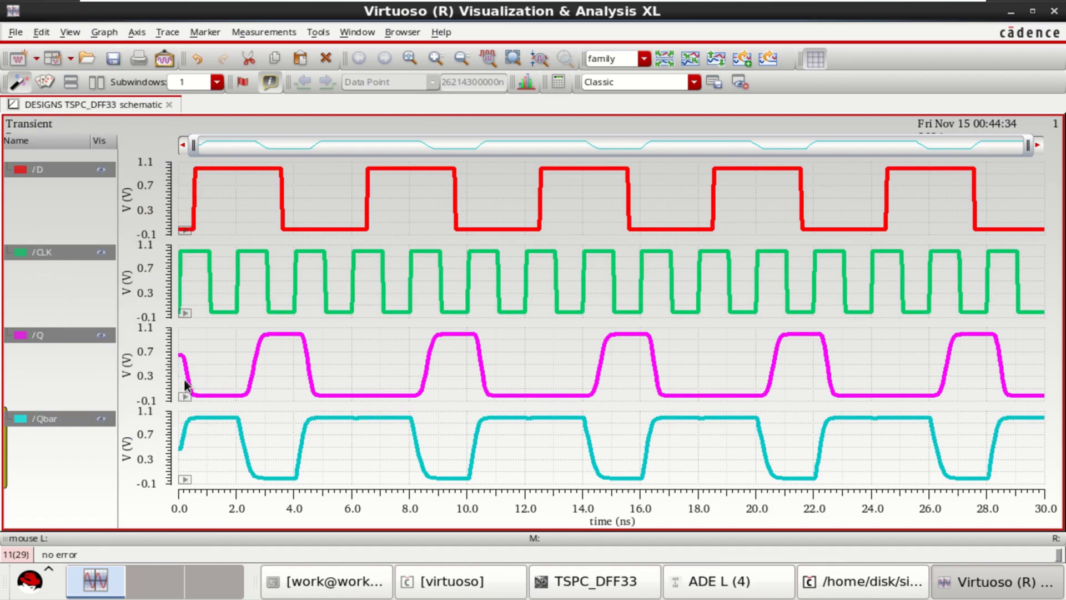
left_click(292, 201)
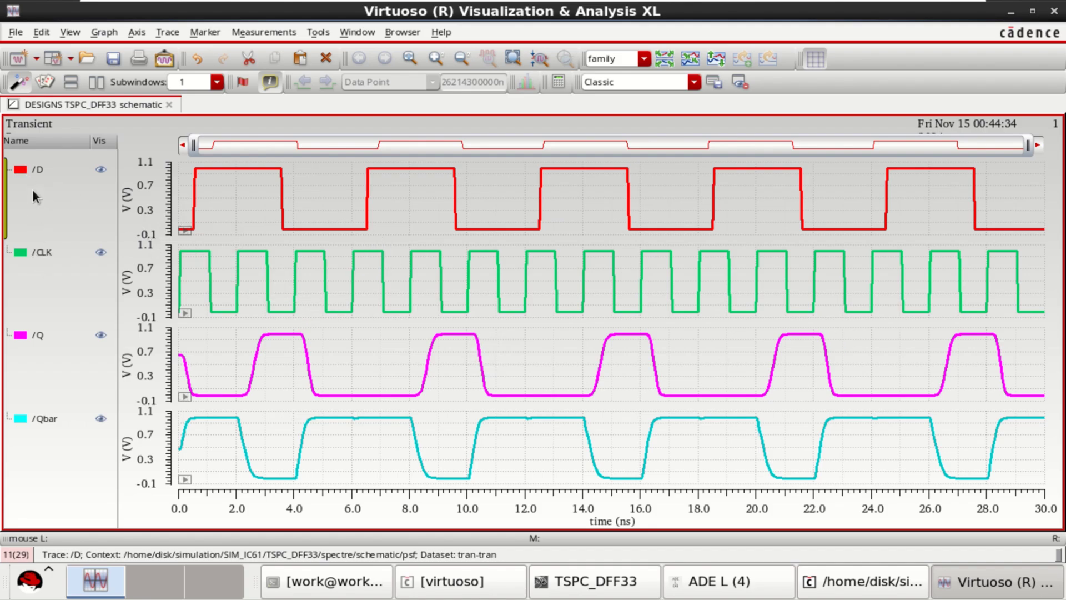
Reorder the waveforms so CLK sits above D, with every trace in its own strip.
left_click(32, 170)
mouse_move(33, 169)
left_mouse_down()
mouse_move(25, 285)
mouse_move(48, 261)
left_mouse_up()
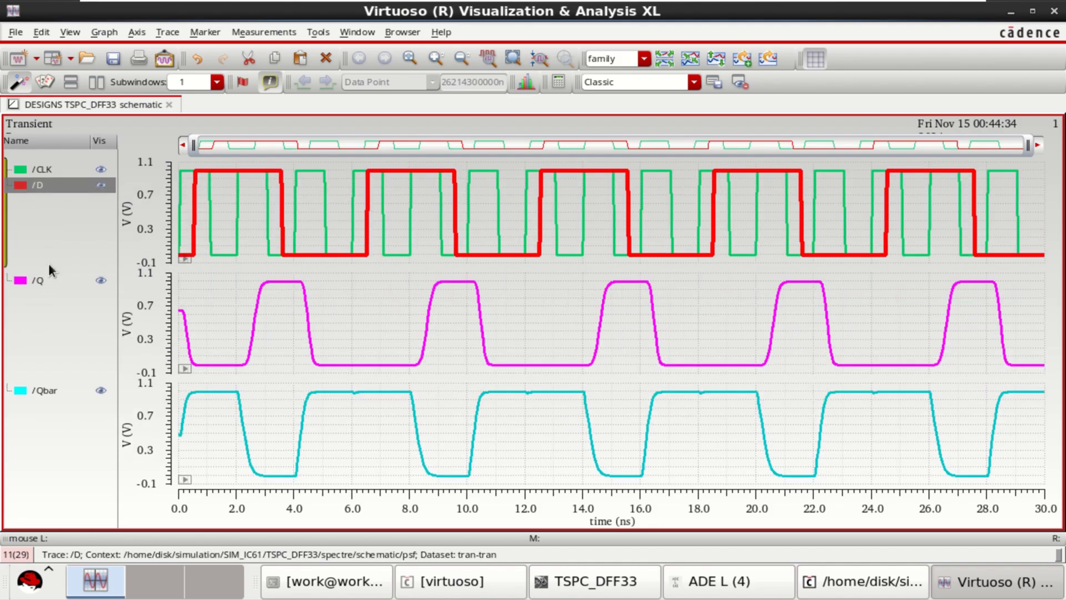
left_click(669, 56)
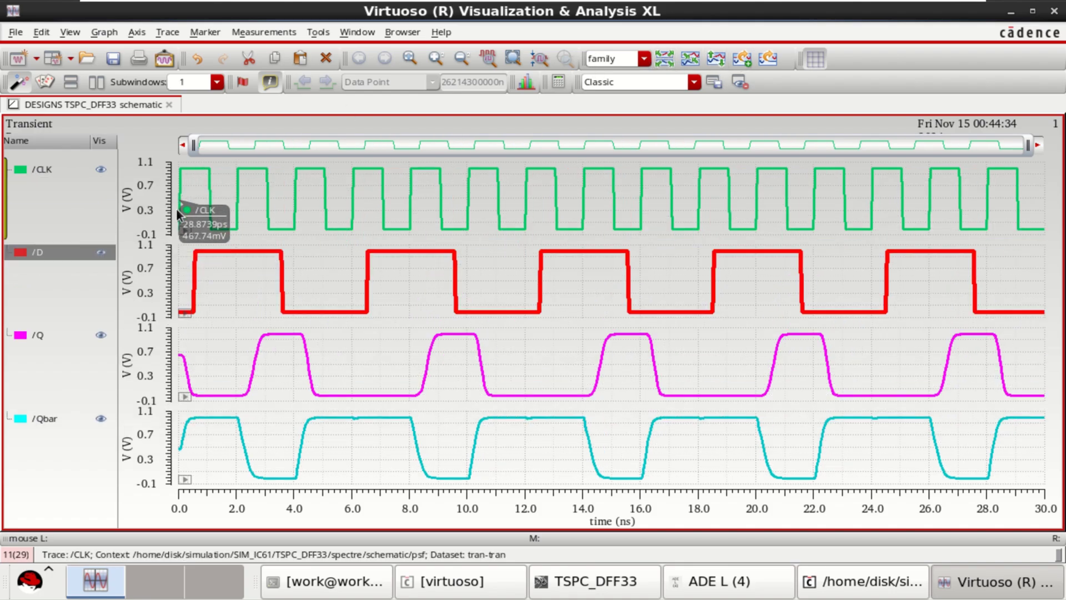
Examine how Q responds to D at successive rising CLK edges across the transient waveforms.
mouse_move(185, 317)
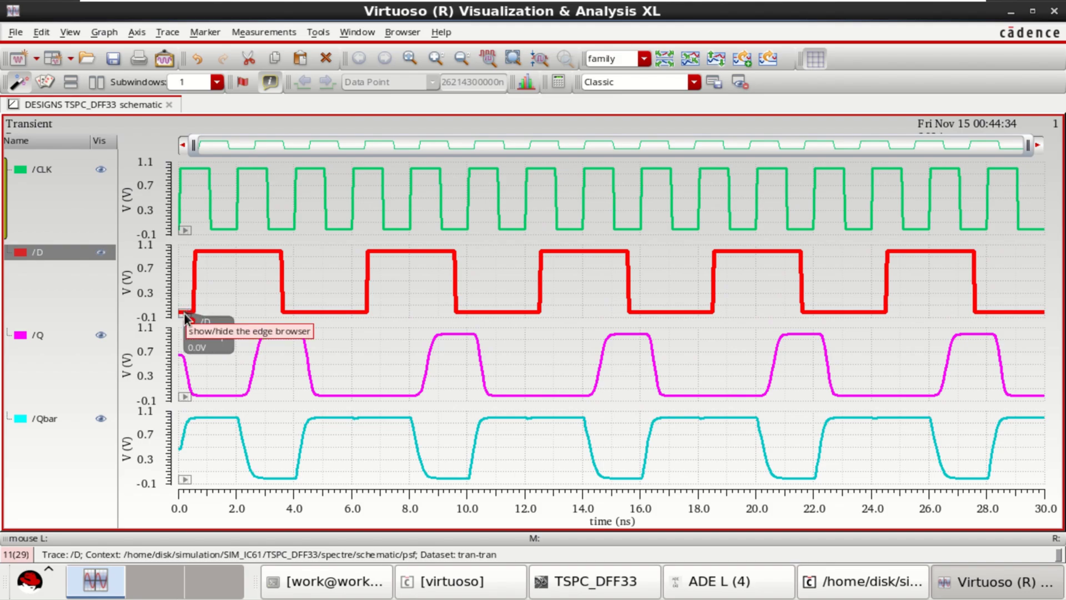
mouse_move(181, 359)
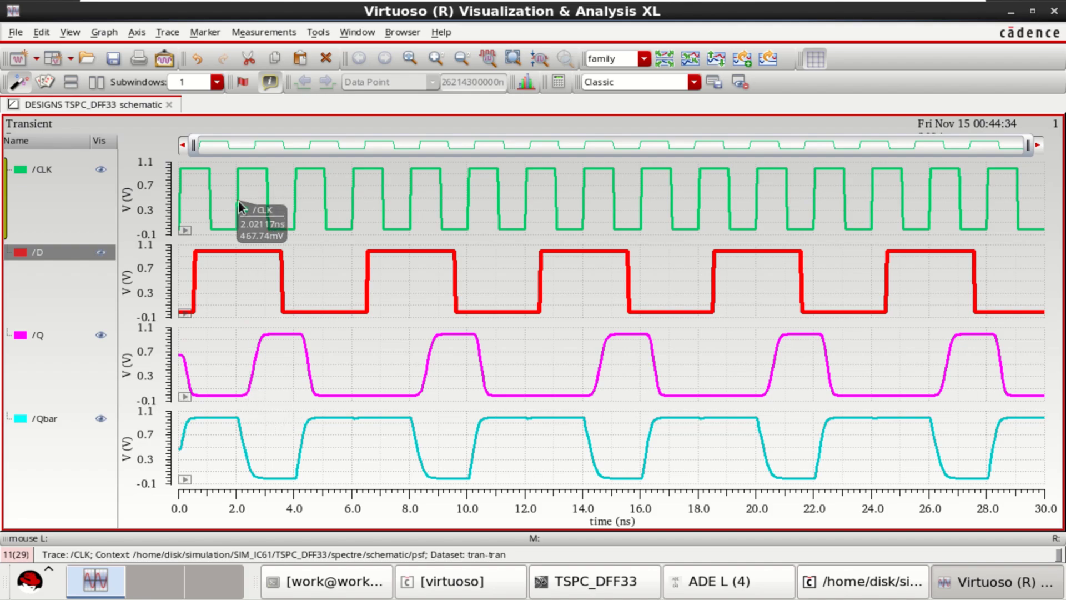
left_click(179, 204)
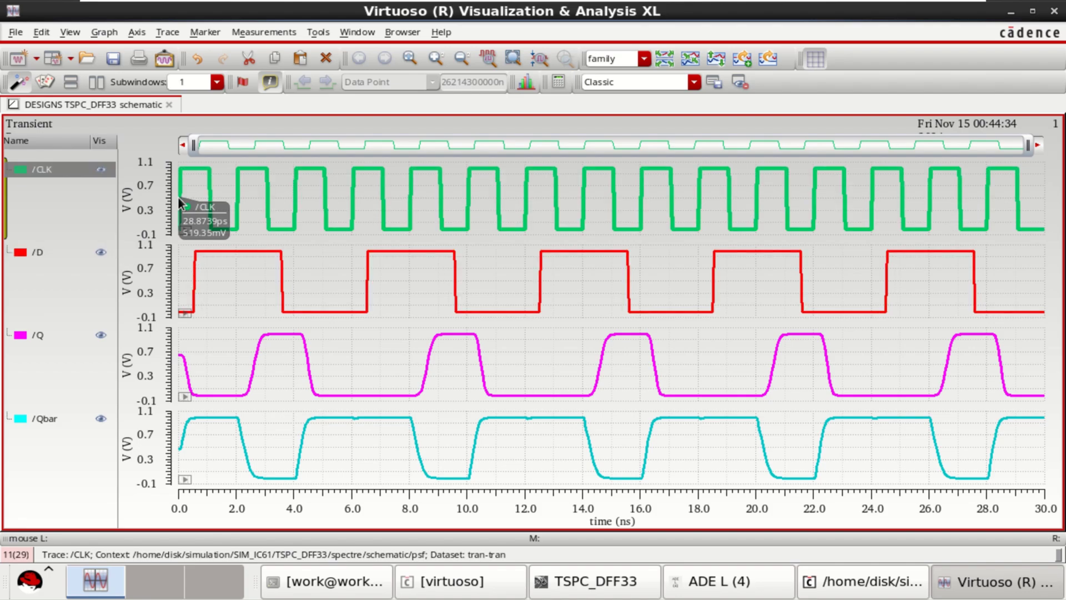
mouse_move(181, 200)
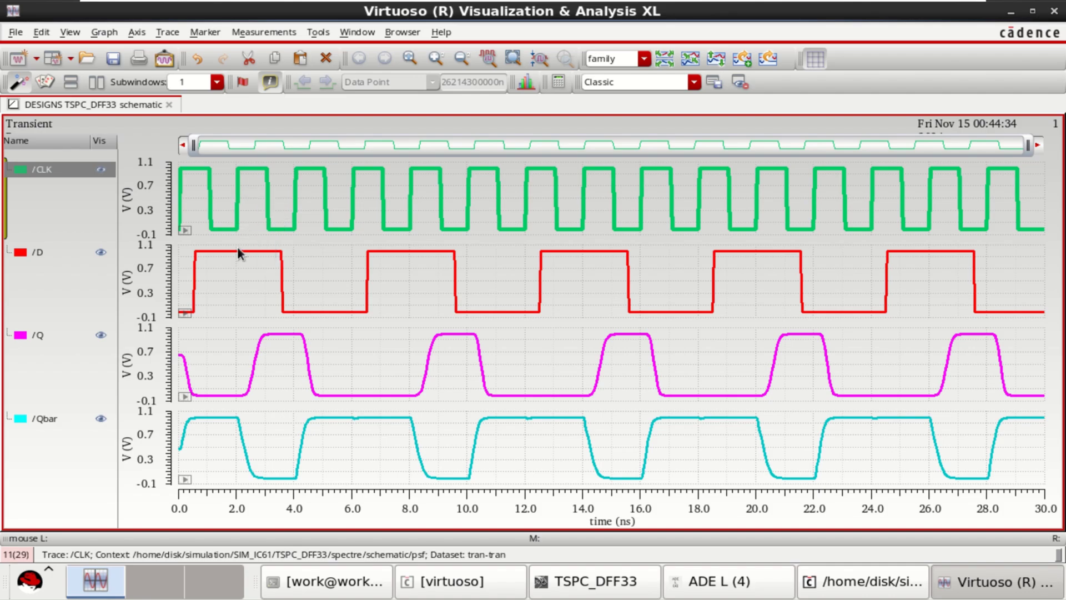
mouse_move(241, 255)
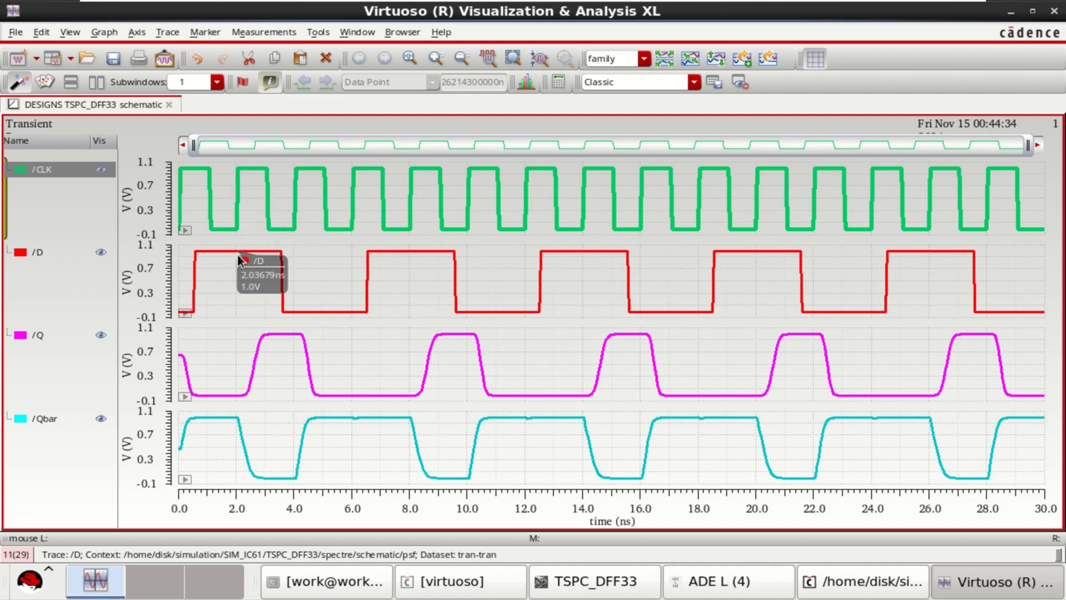
mouse_move(257, 347)
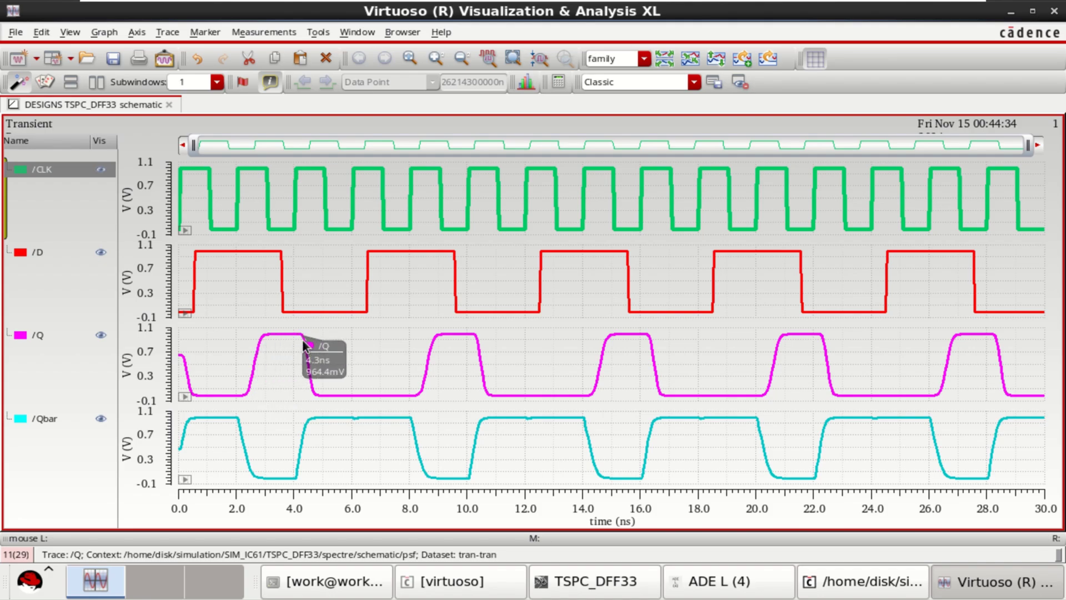
mouse_move(297, 203)
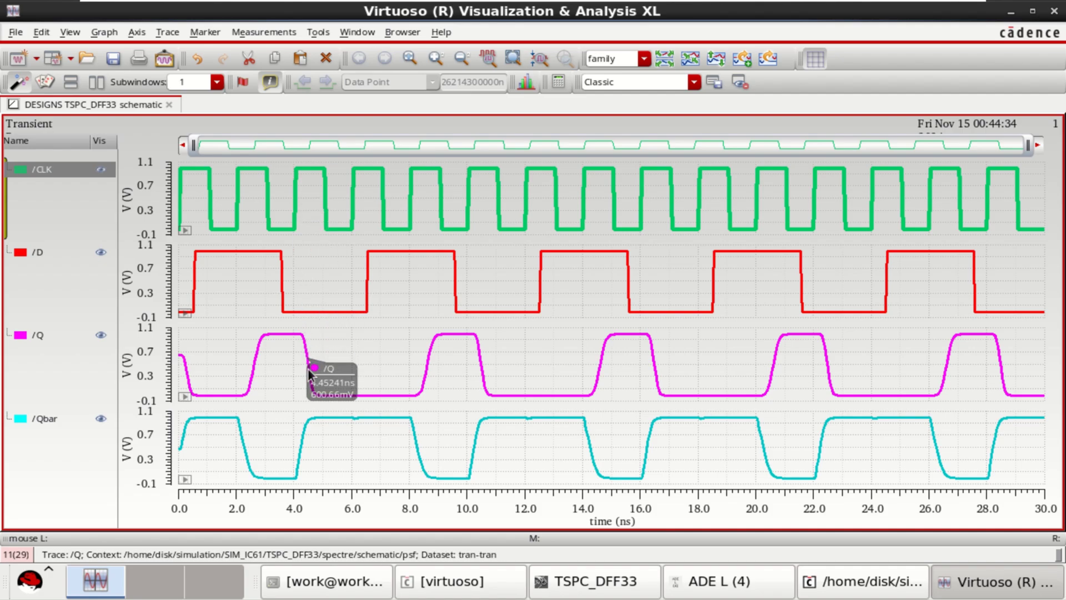
mouse_move(403, 394)
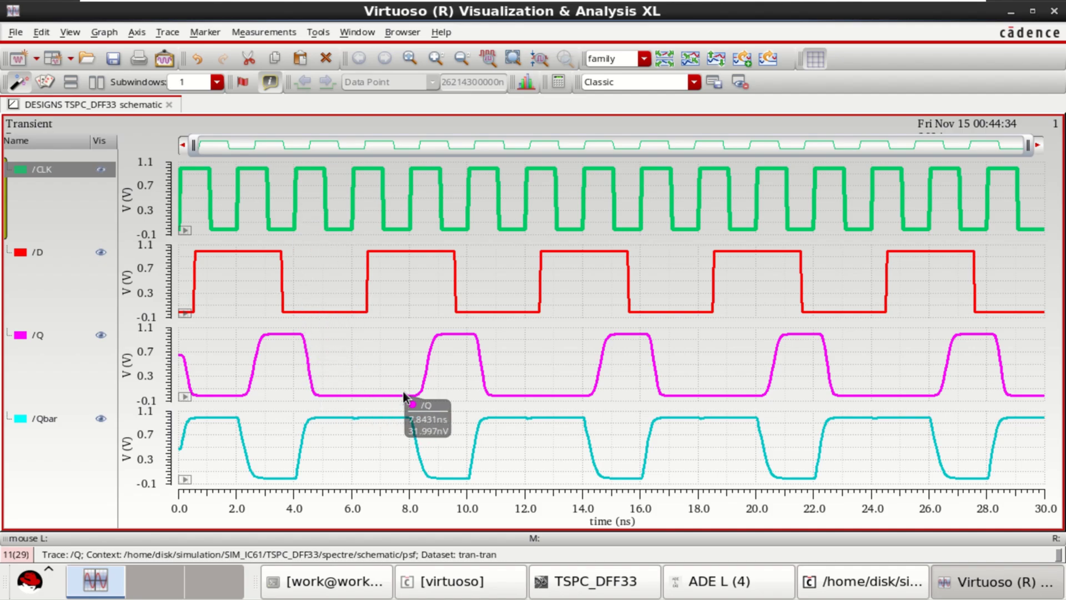
mouse_move(350, 204)
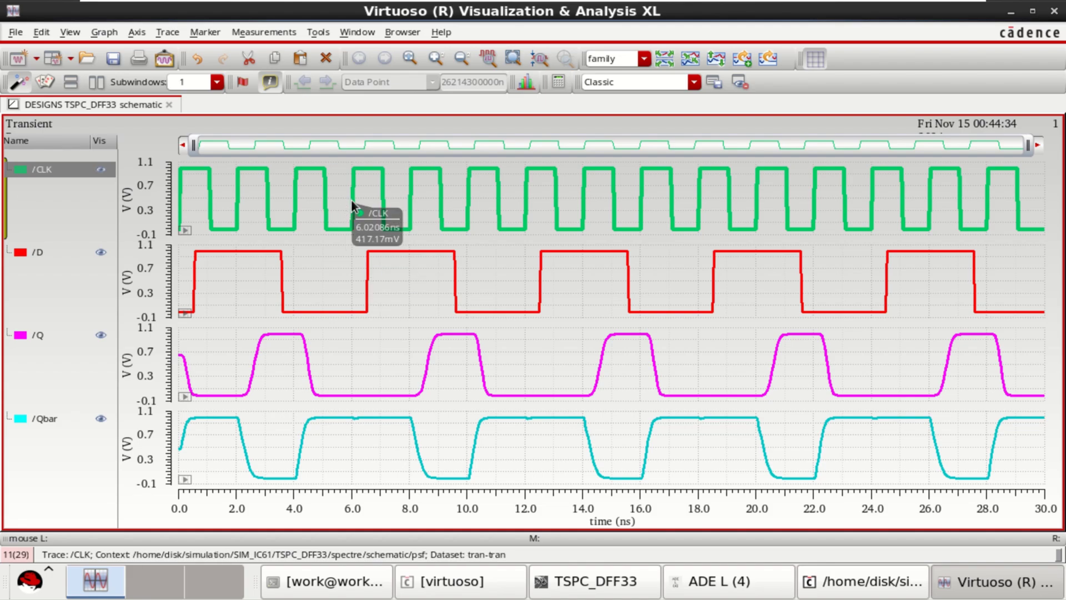
mouse_move(350, 311)
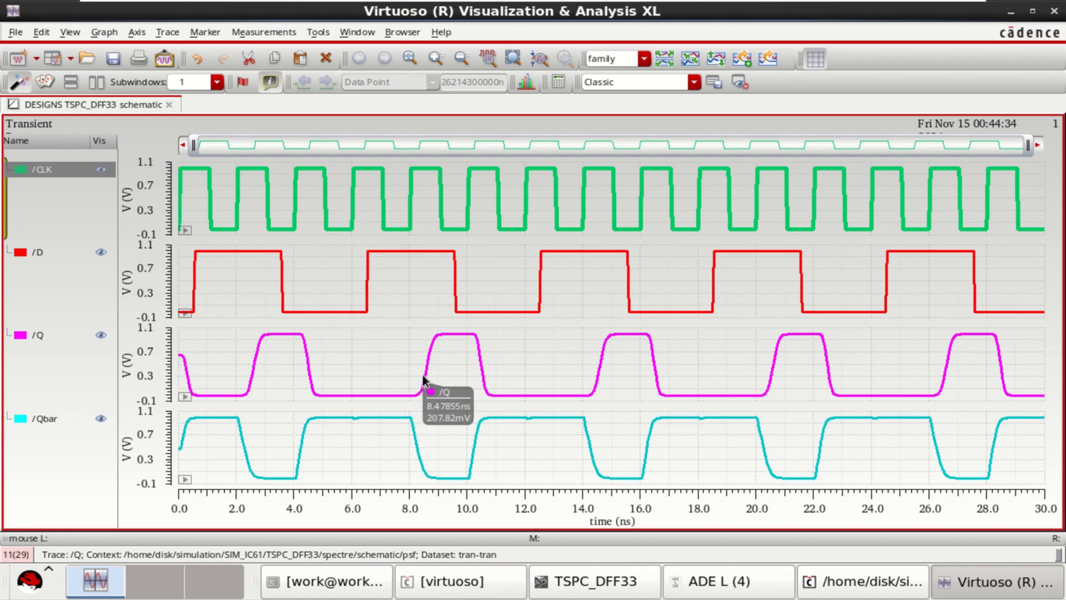
Highlight the Q and Qbar traces together to compare the complementary outputs.
left_click(31, 334)
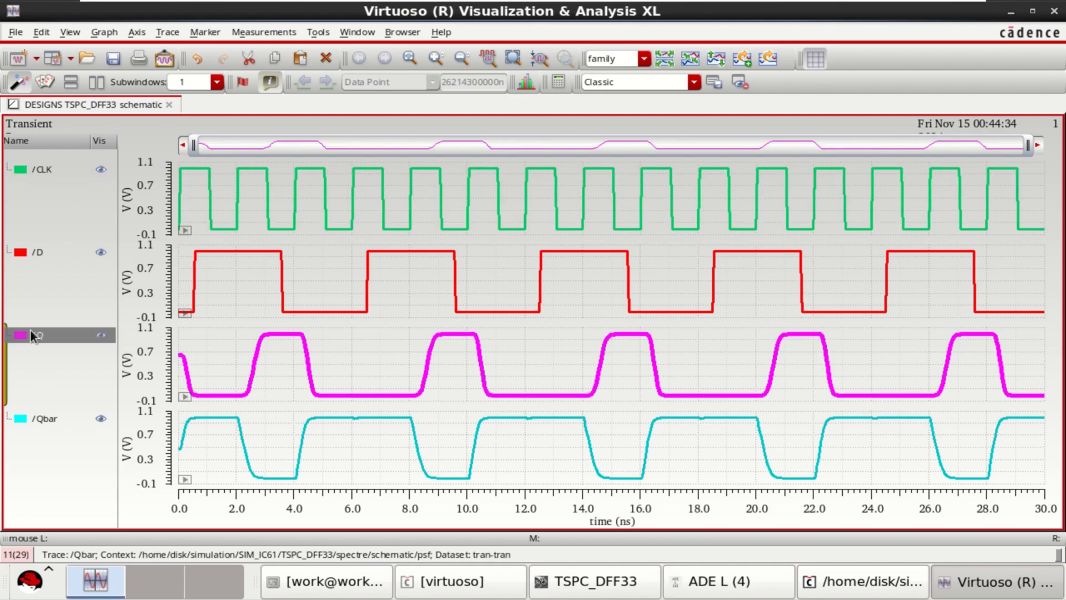
left_click(44, 419, "ctrl")
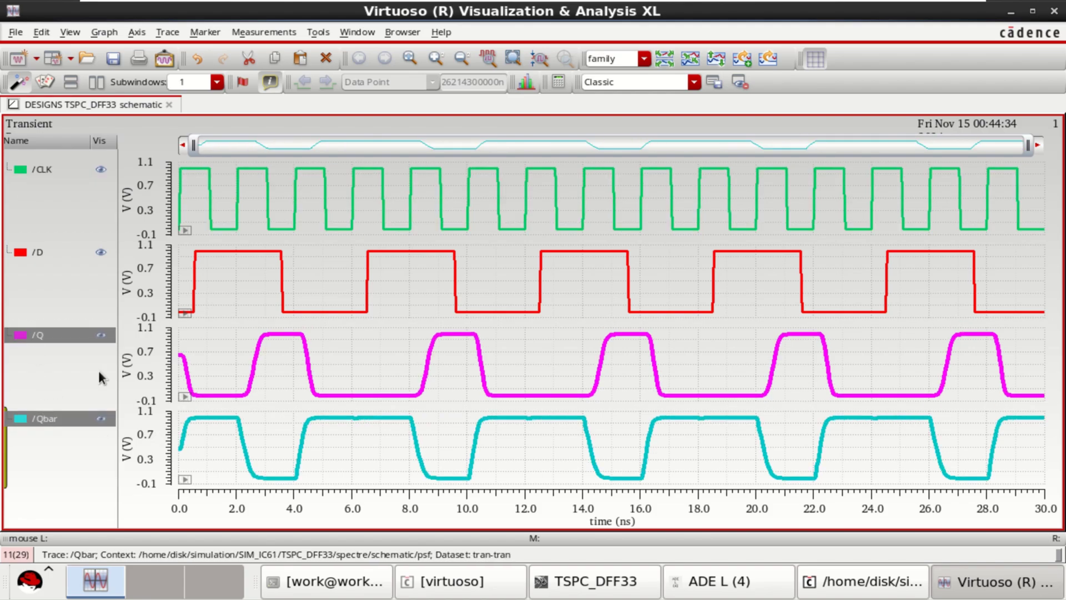
left_click(232, 325)
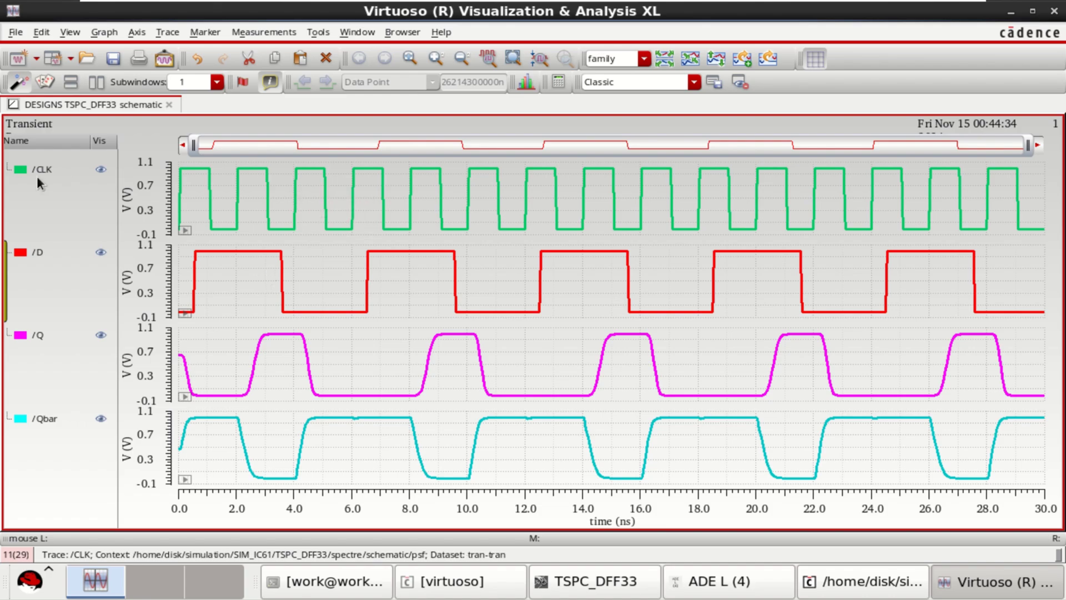
Turn off the gradient background in the graph properties.
right_click(63, 214)
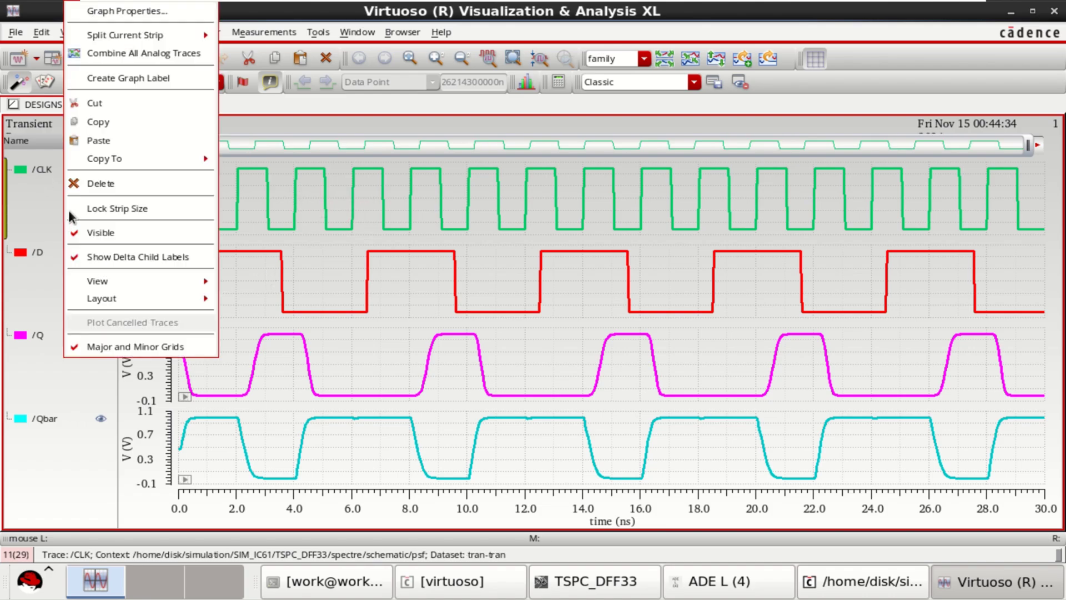
left_click(130, 18)
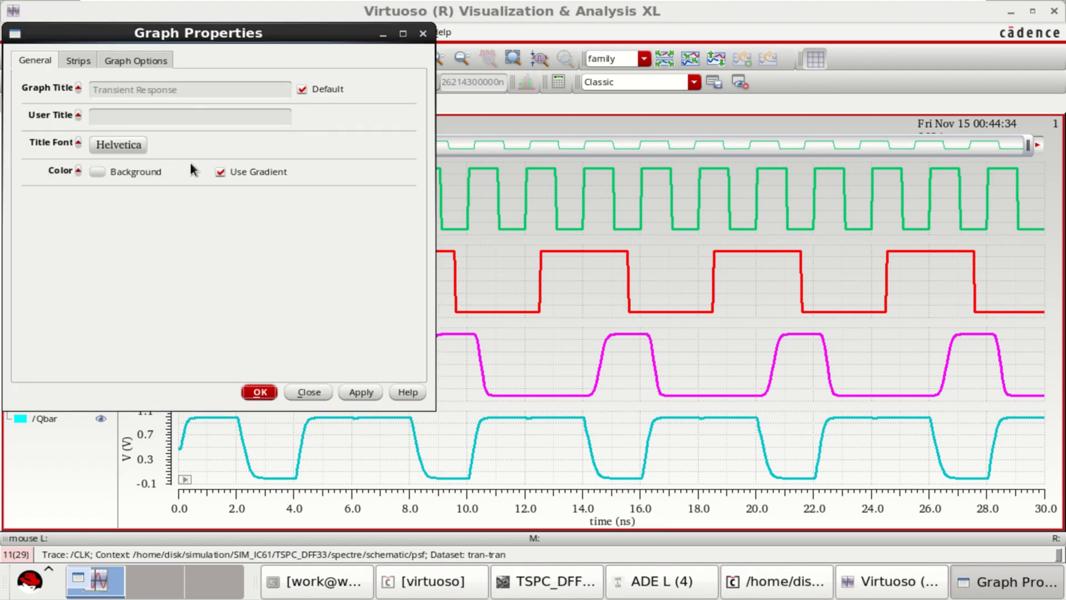
left_click(220, 170)
left_click(360, 392)
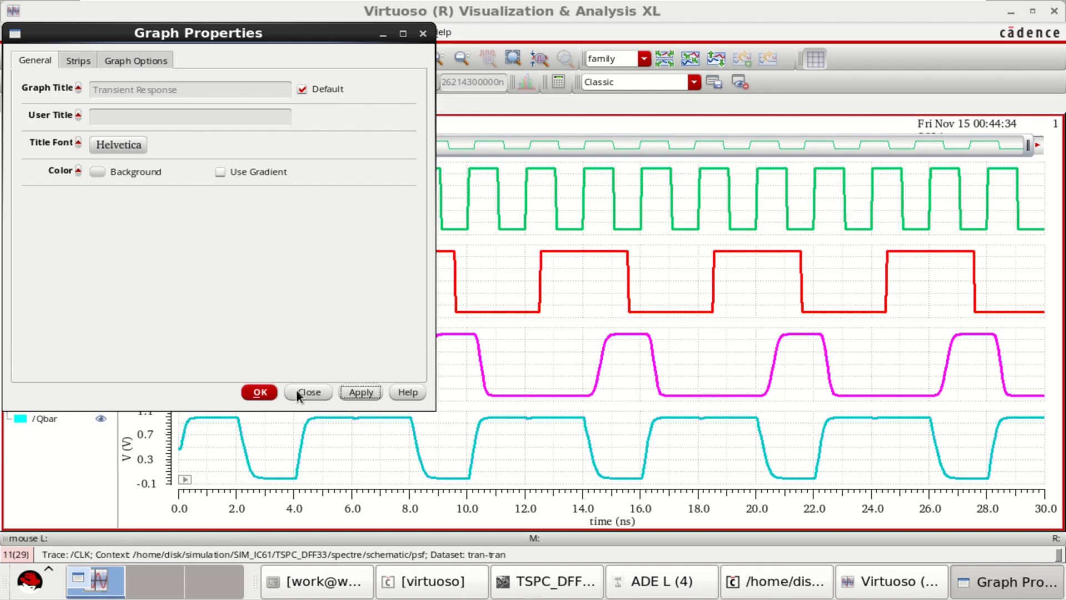
left_click(260, 392)
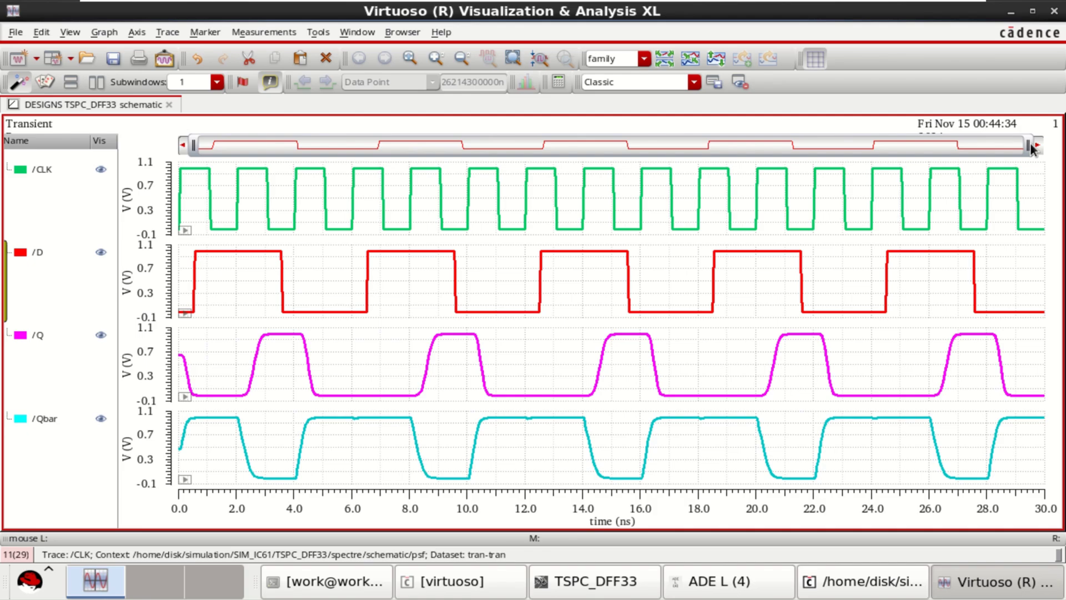
Narrow the displayed time range to about 0 to 10.7 ns and inspect the first rising edge of D.
mouse_move(1030, 142)
left_mouse_down()
mouse_move(935, 154)
mouse_move(429, 165)
mouse_move(514, 179)
mouse_move(544, 166)
mouse_move(538, 178)
mouse_move(475, 190)
left_mouse_up()
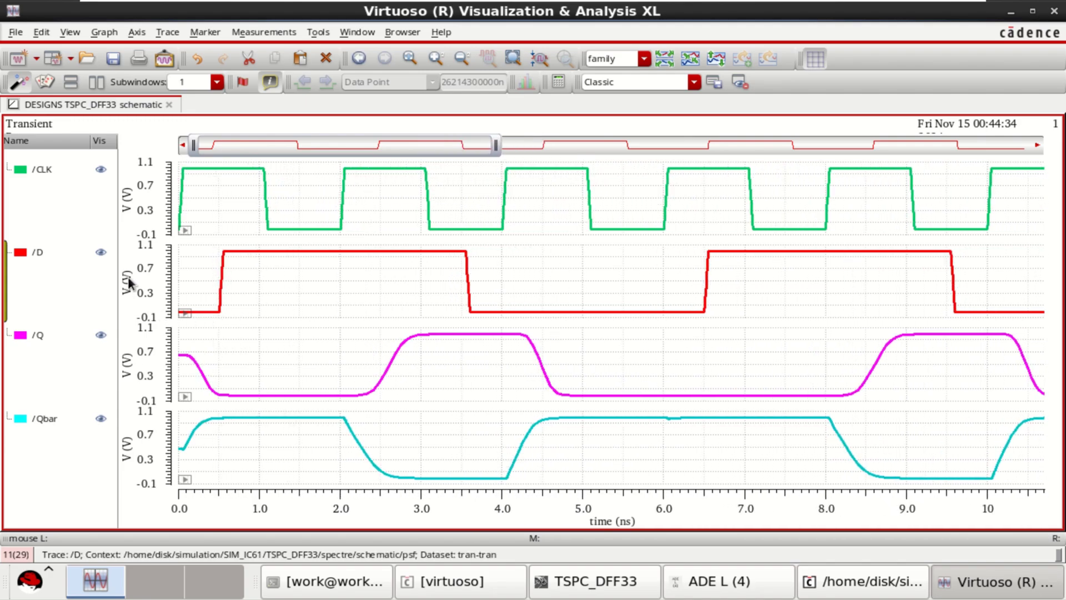
mouse_move(225, 317)
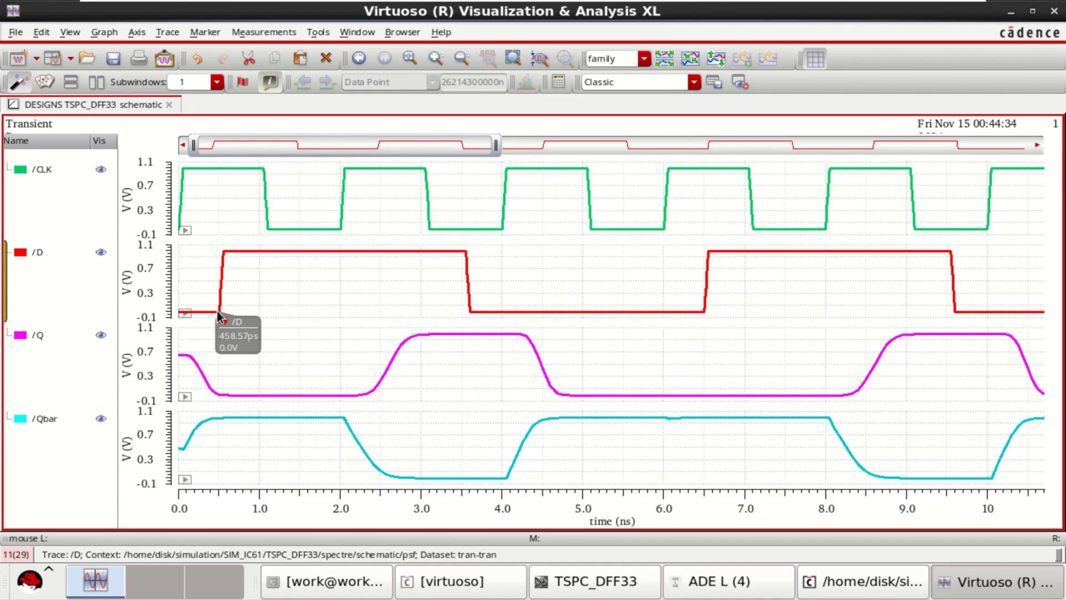